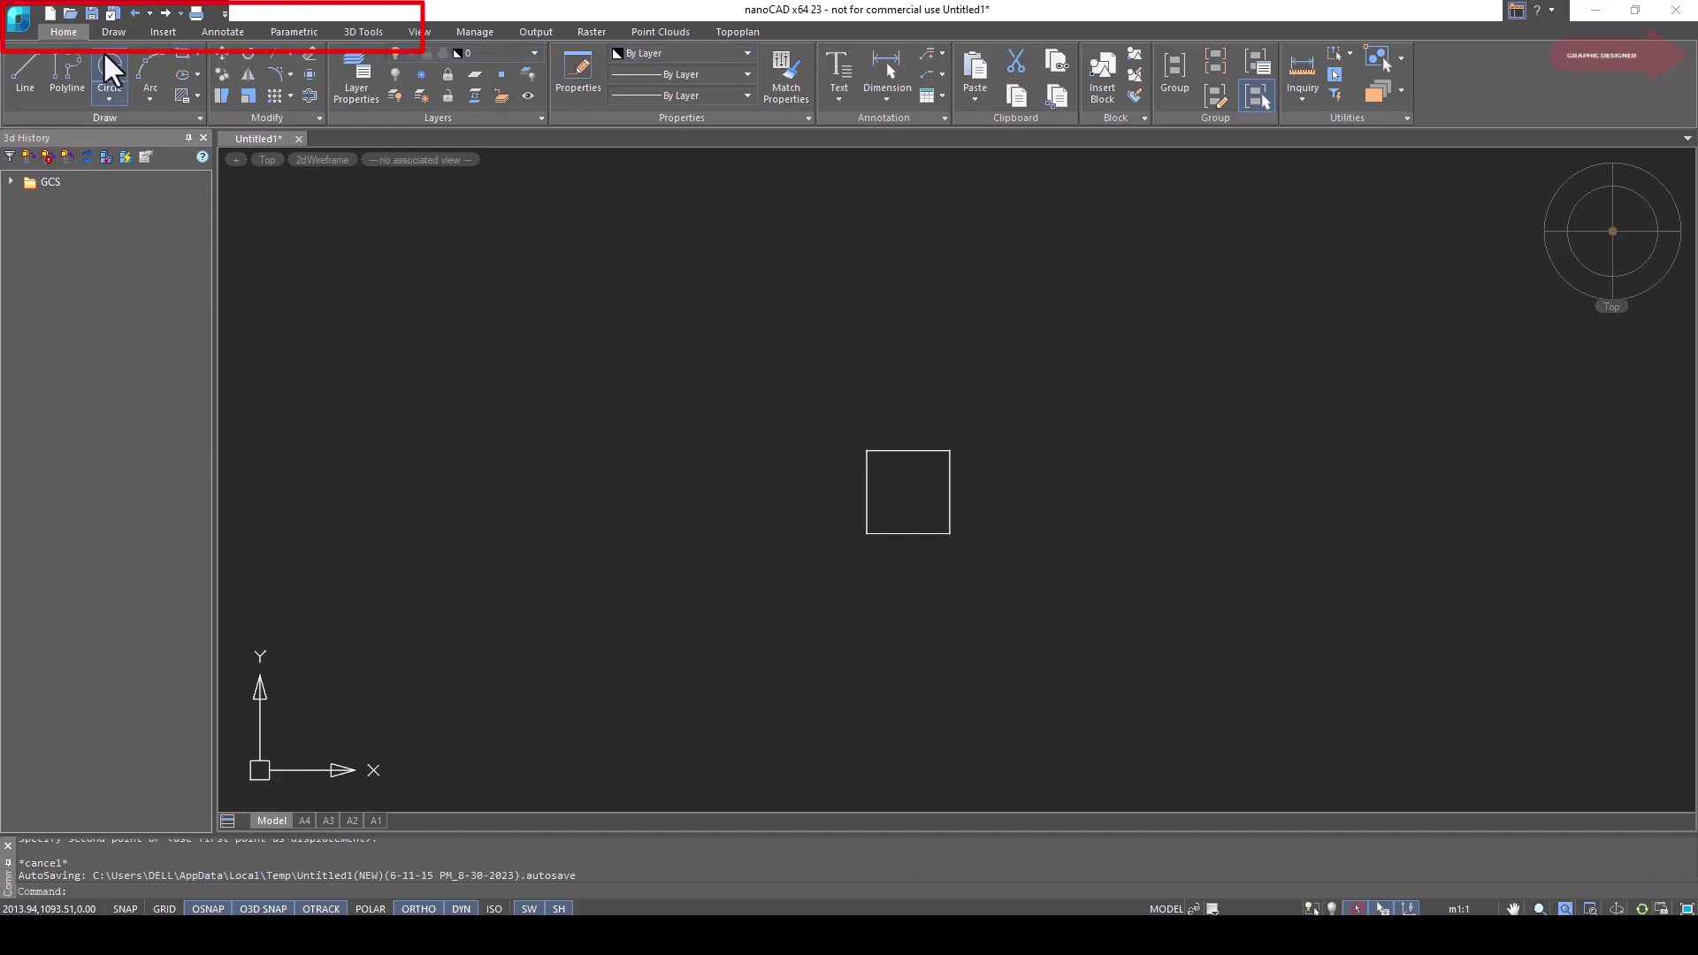
{"action": "left_click", "coordinate": [291, 95]}
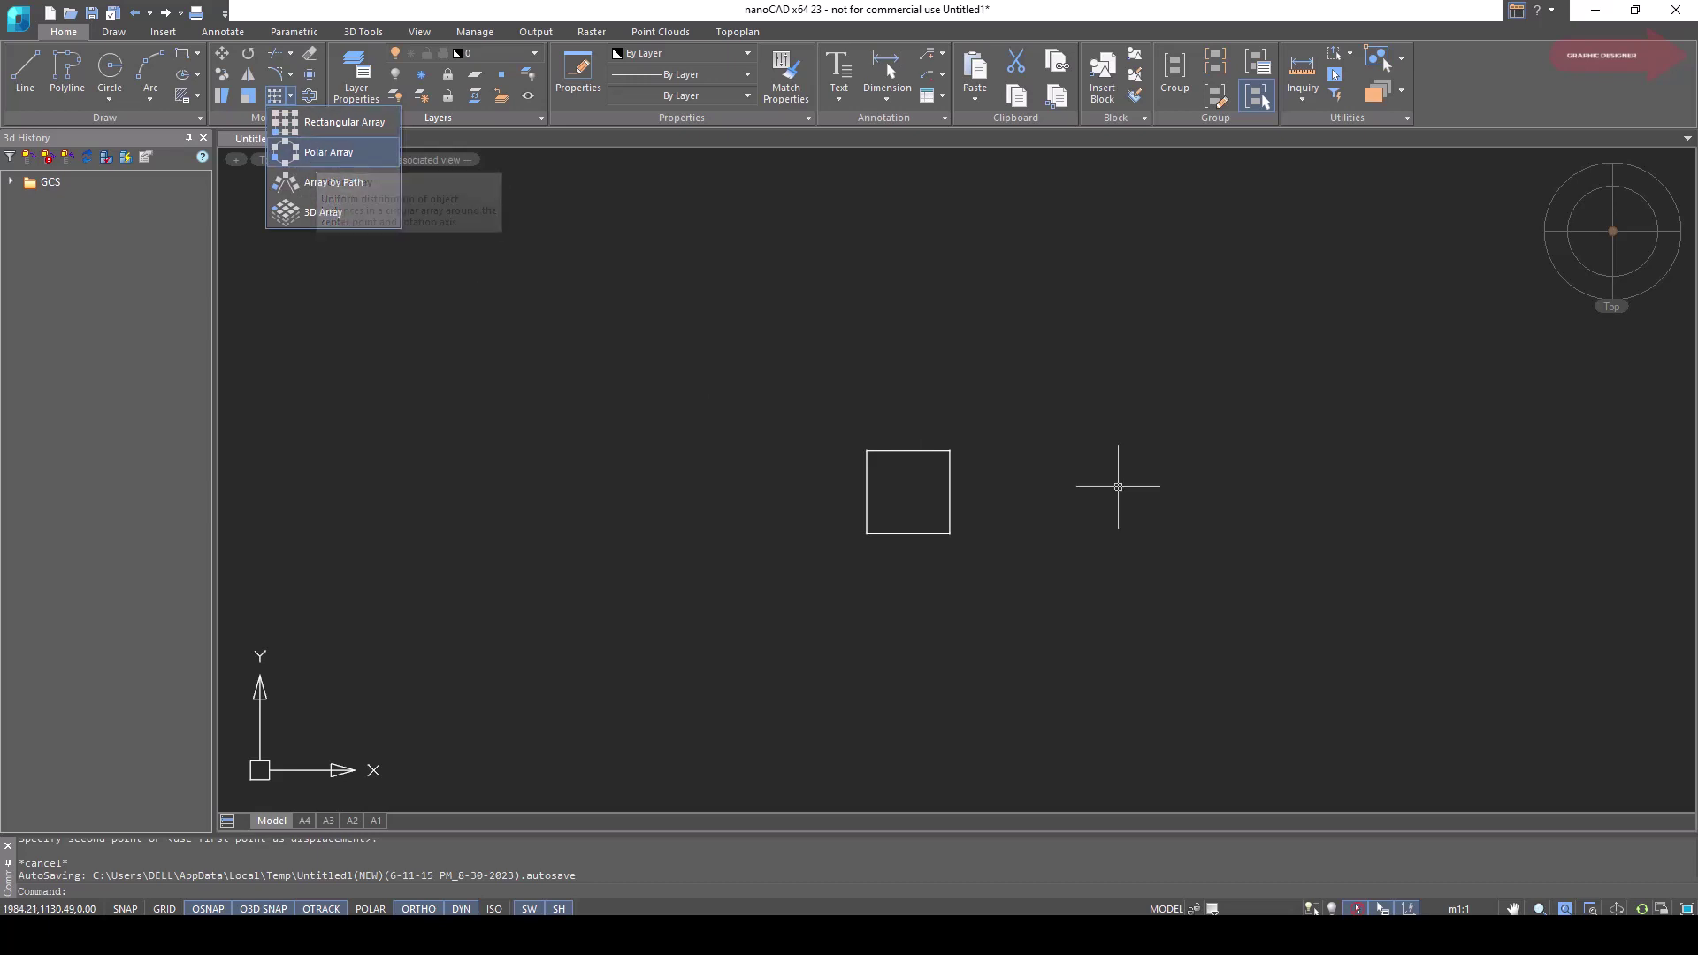
{"action": "left_click", "coordinate": [464, 477]}
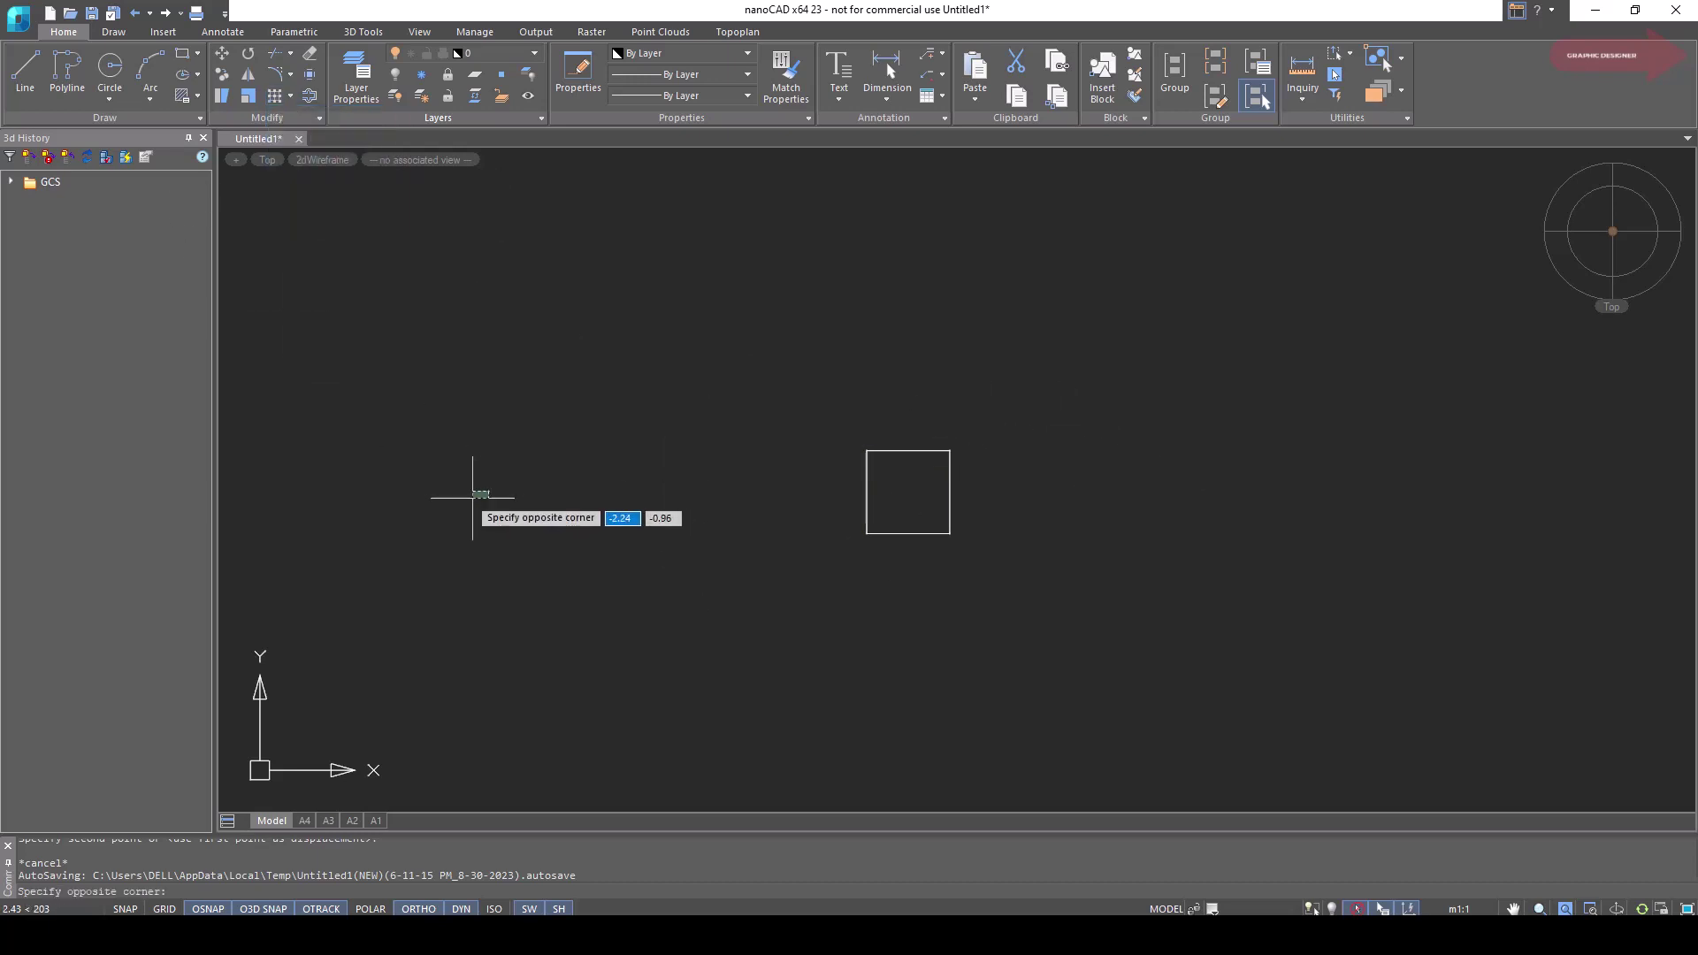
{"action": "key", "text": "Escape"}
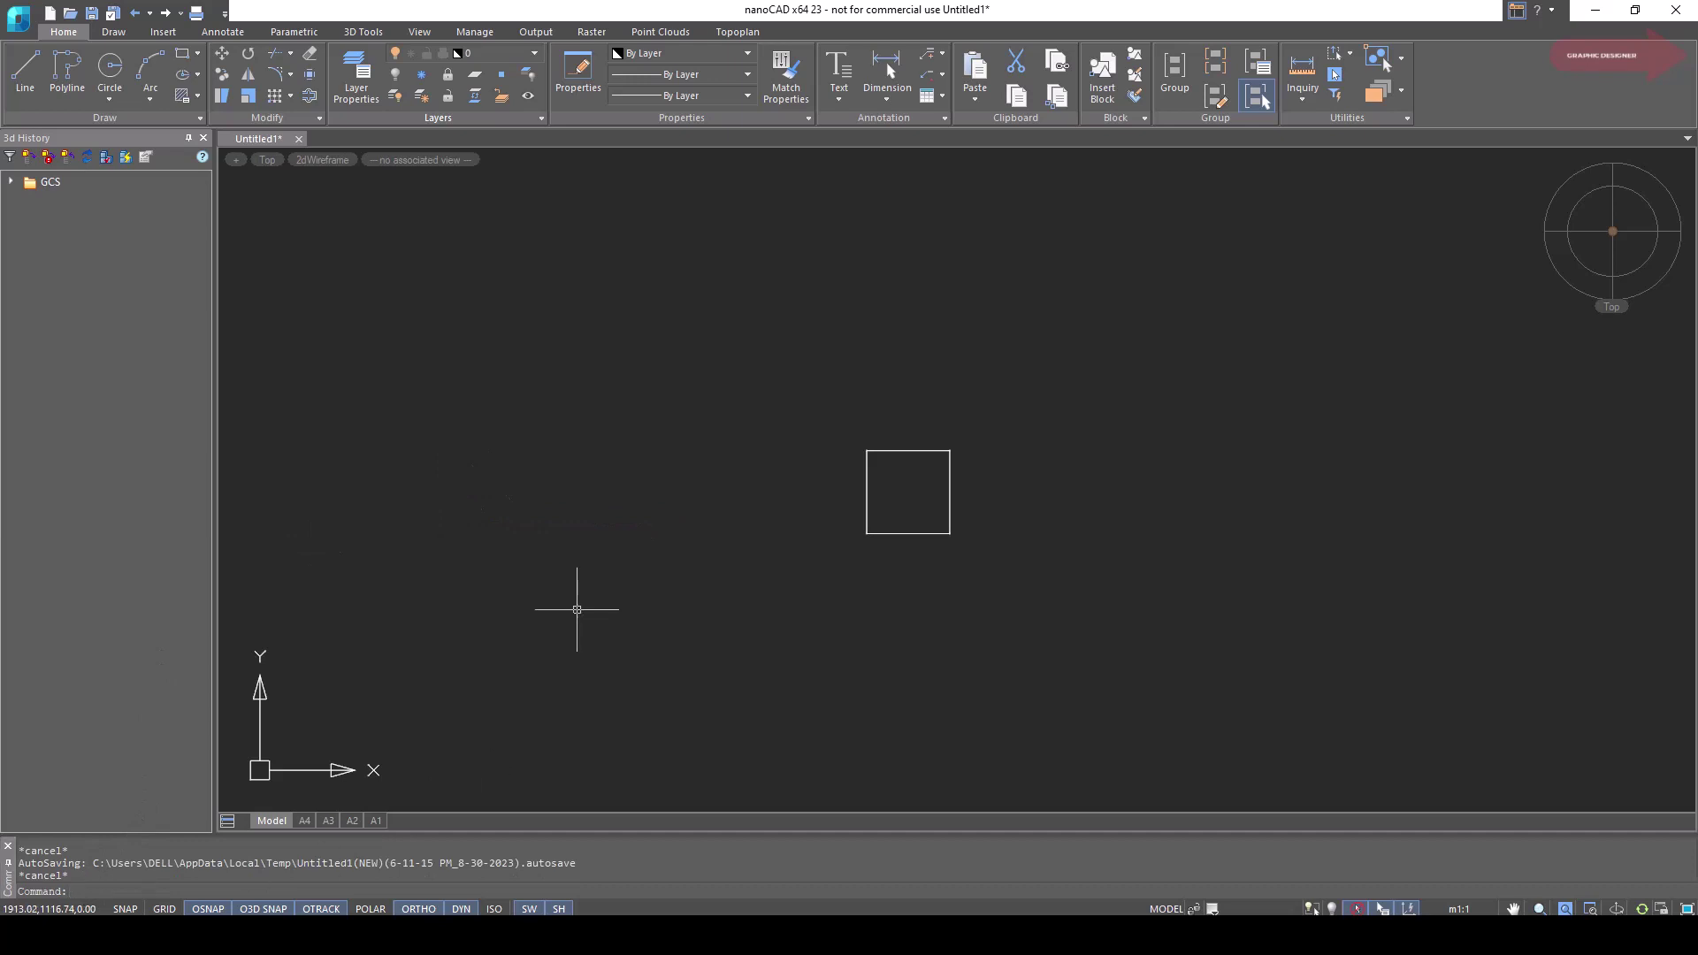
Start a 2D array in rectangular mode and set the row offset to 20 and the column offset to 40
{"action": "type", "text": "arra"}
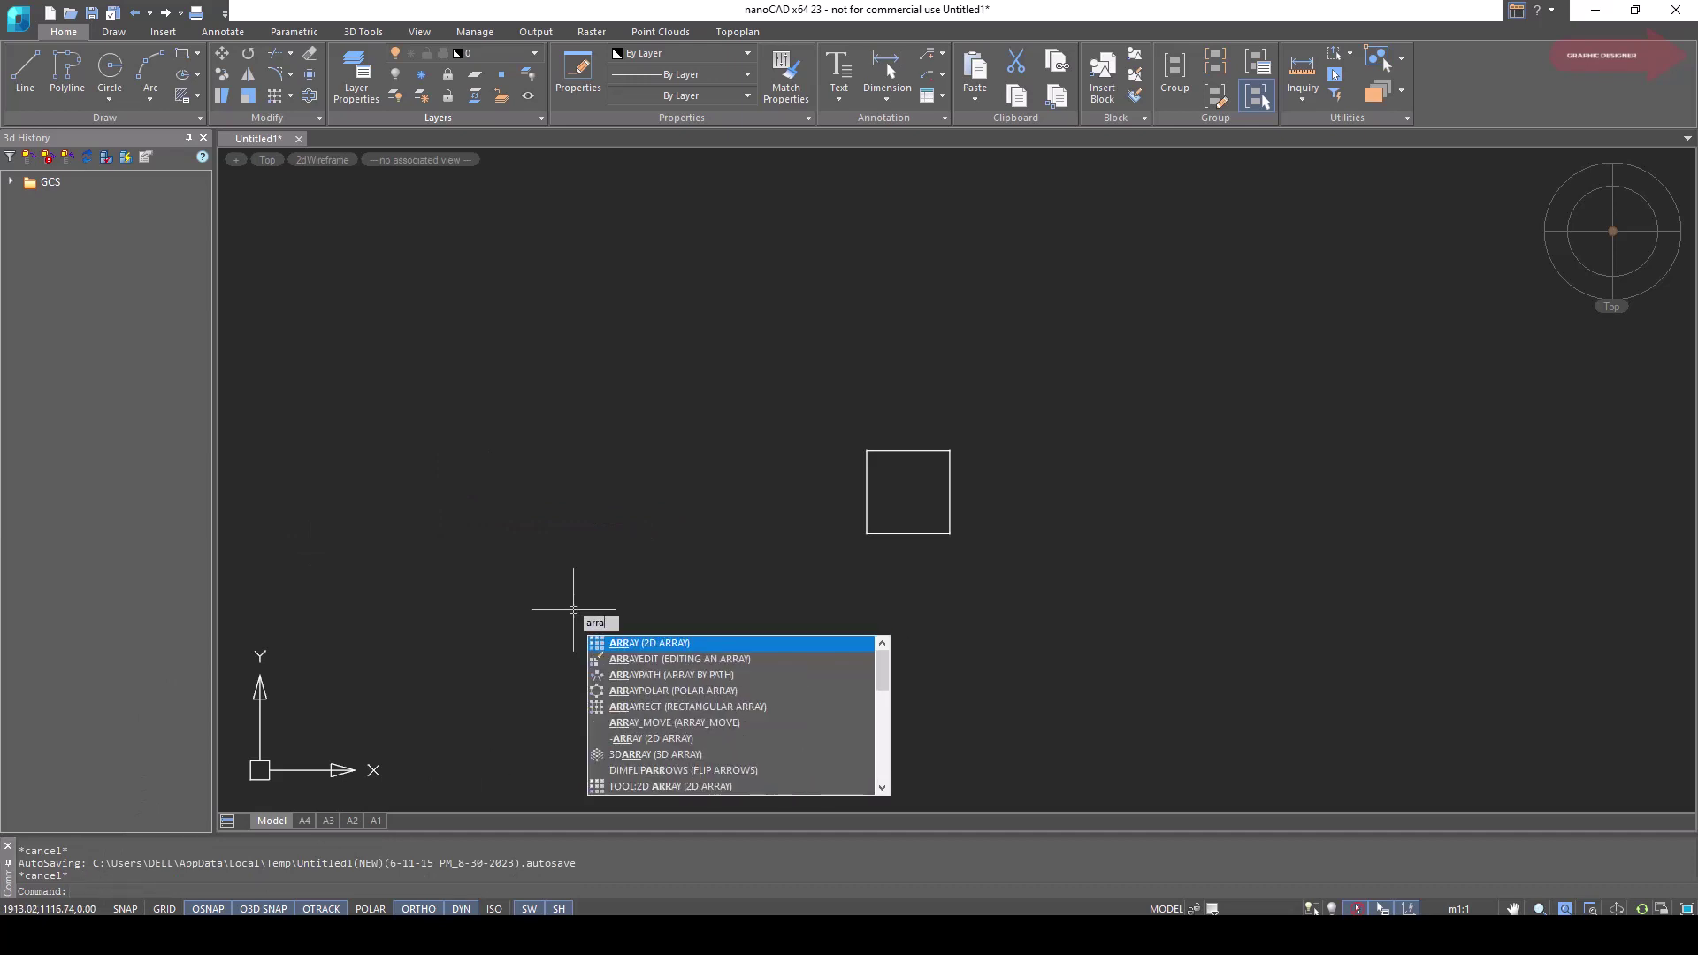
{"action": "type", "text": "y"}
{"action": "key", "text": "Return"}
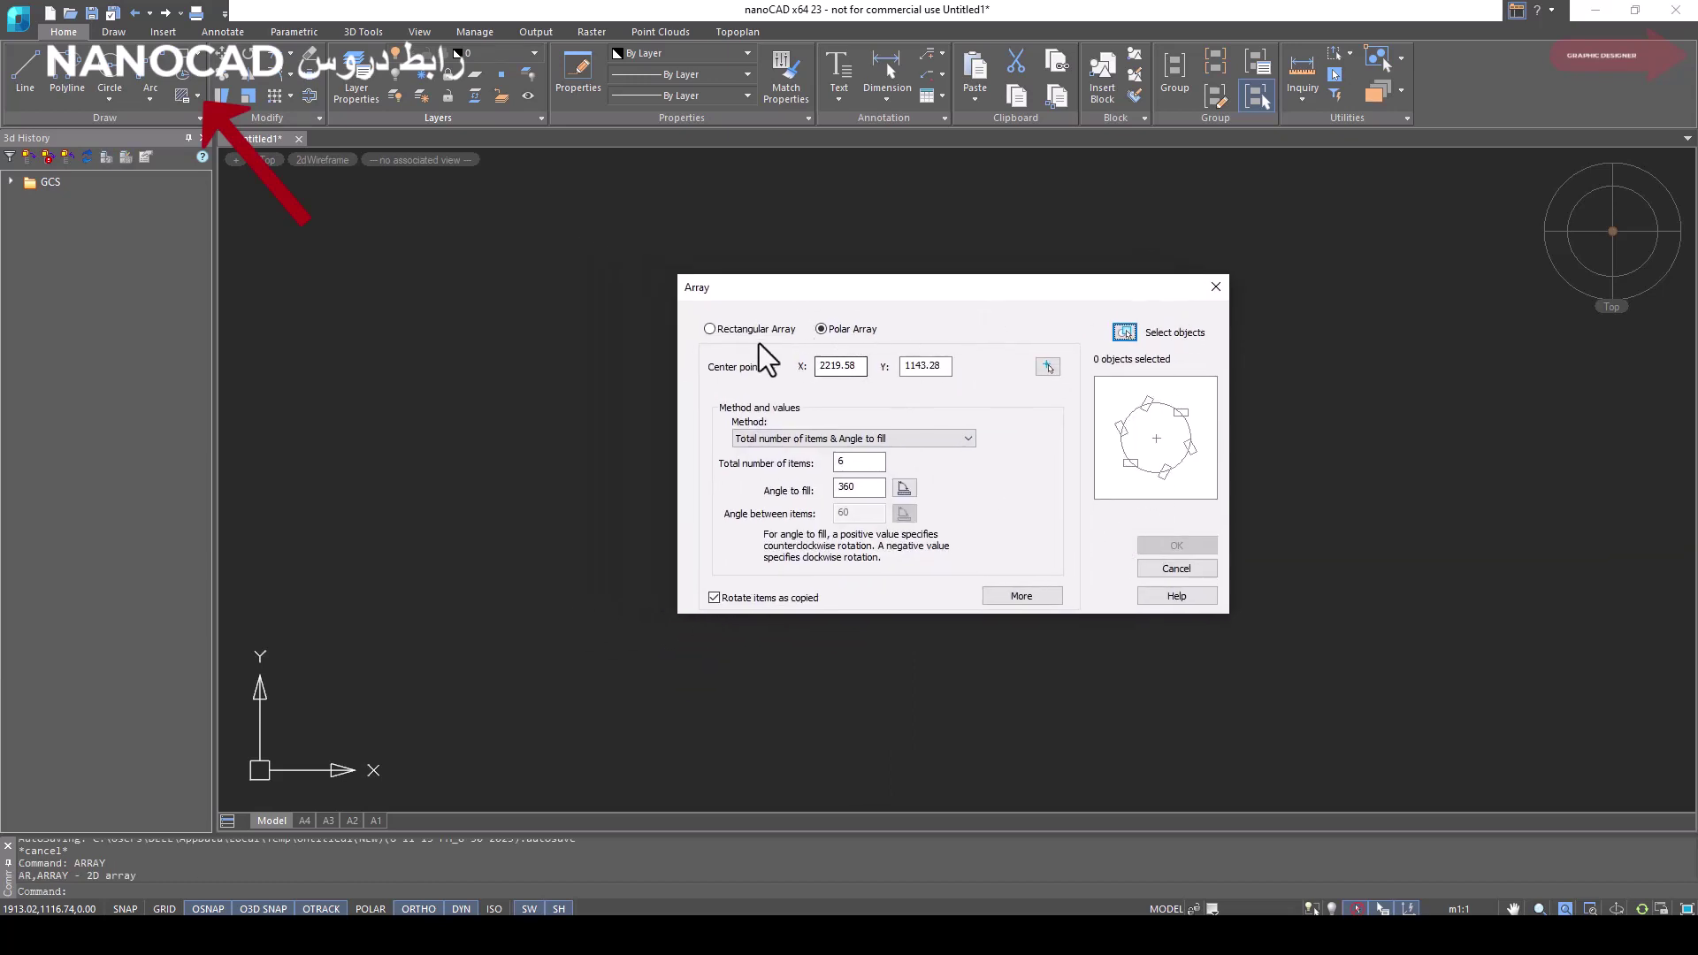
{"action": "left_click", "coordinate": [710, 329]}
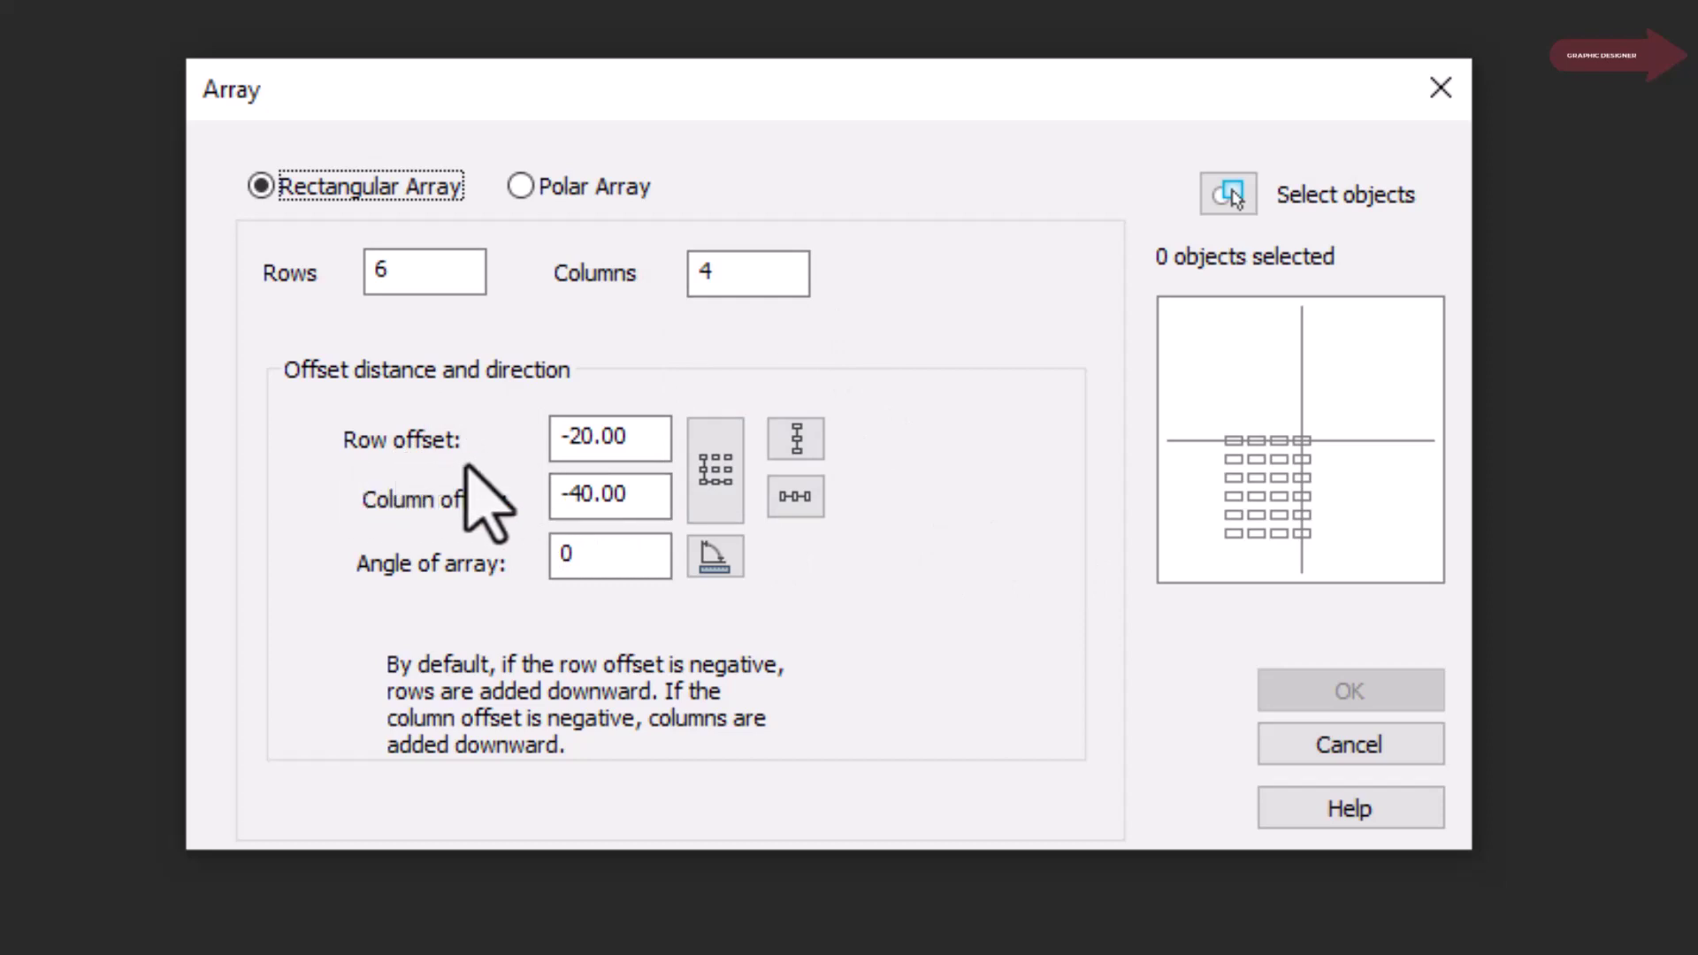
{"action": "left_click_drag", "start_coordinate": [634, 438], "coordinate": [303, 416]}
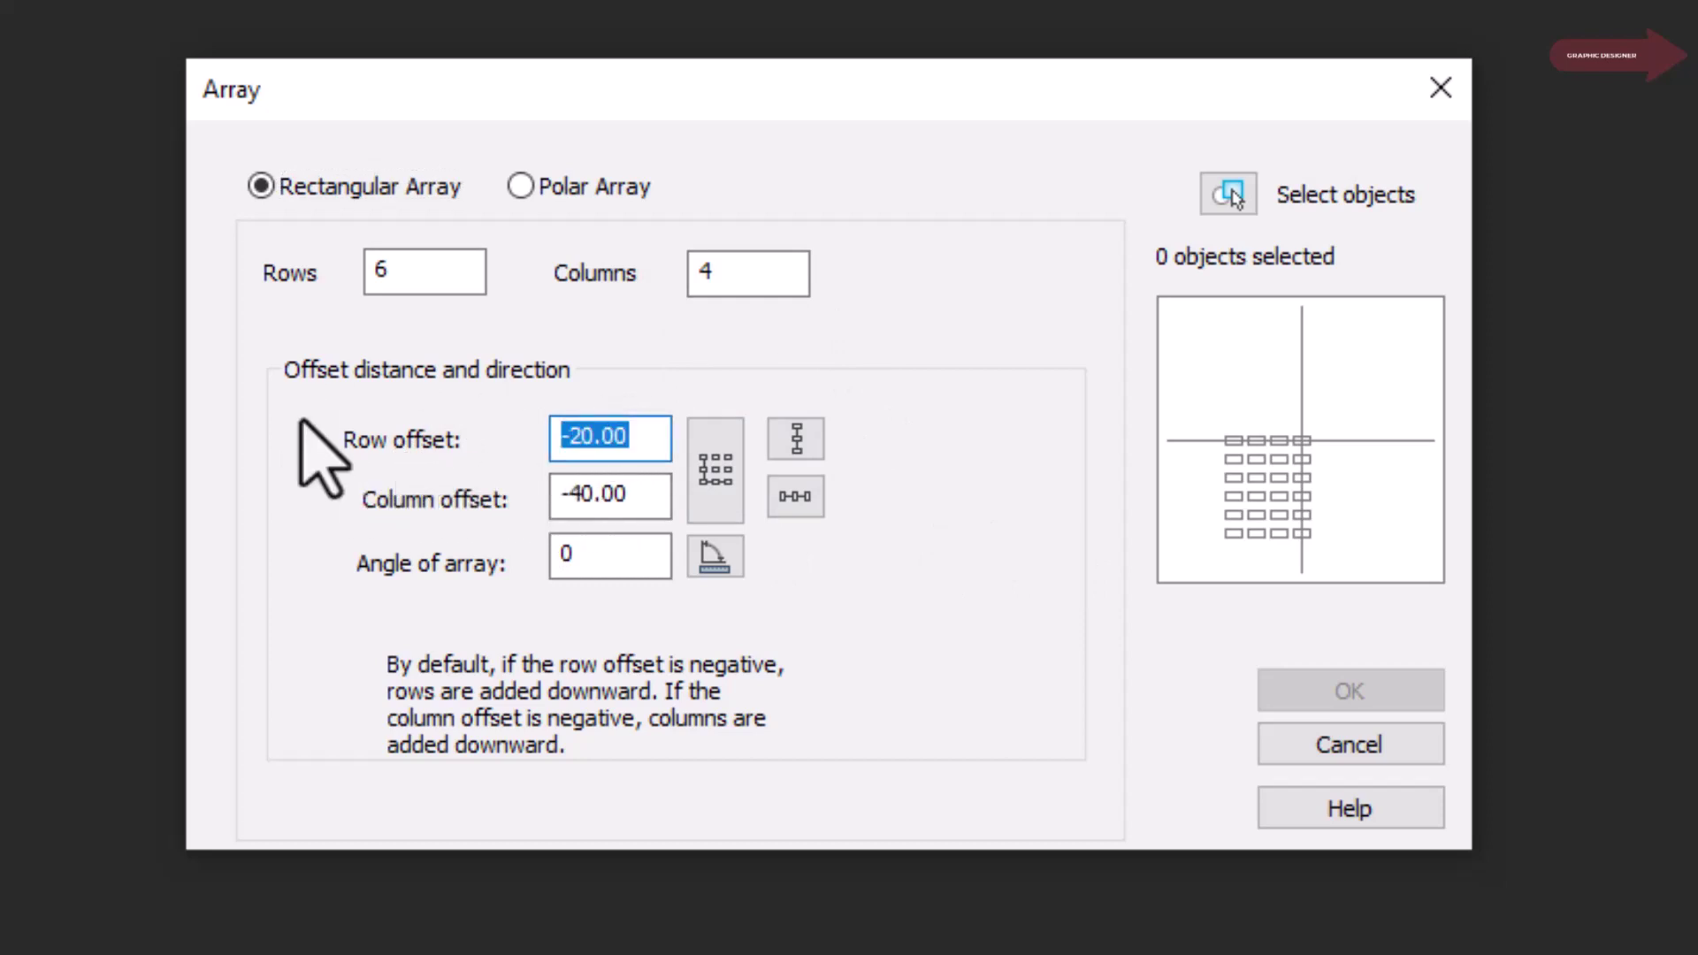
{"action": "type", "text": "20"}
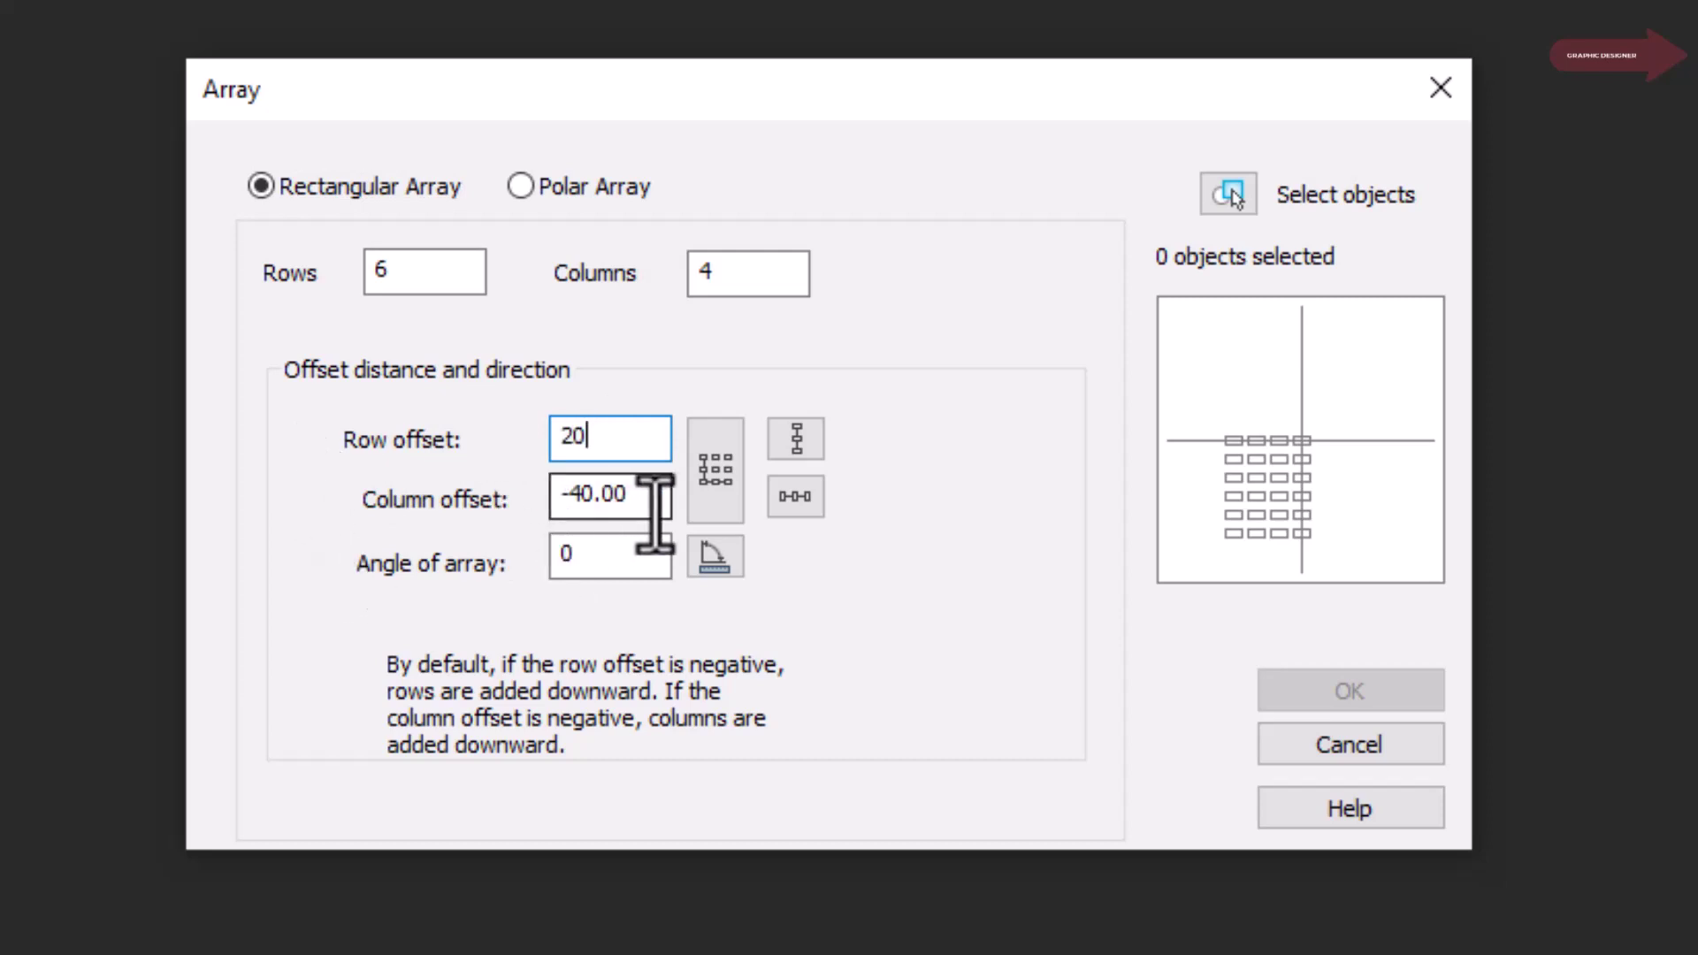
{"action": "left_click_drag", "start_coordinate": [655, 512], "coordinate": [266, 508]}
{"action": "type", "text": "40"}
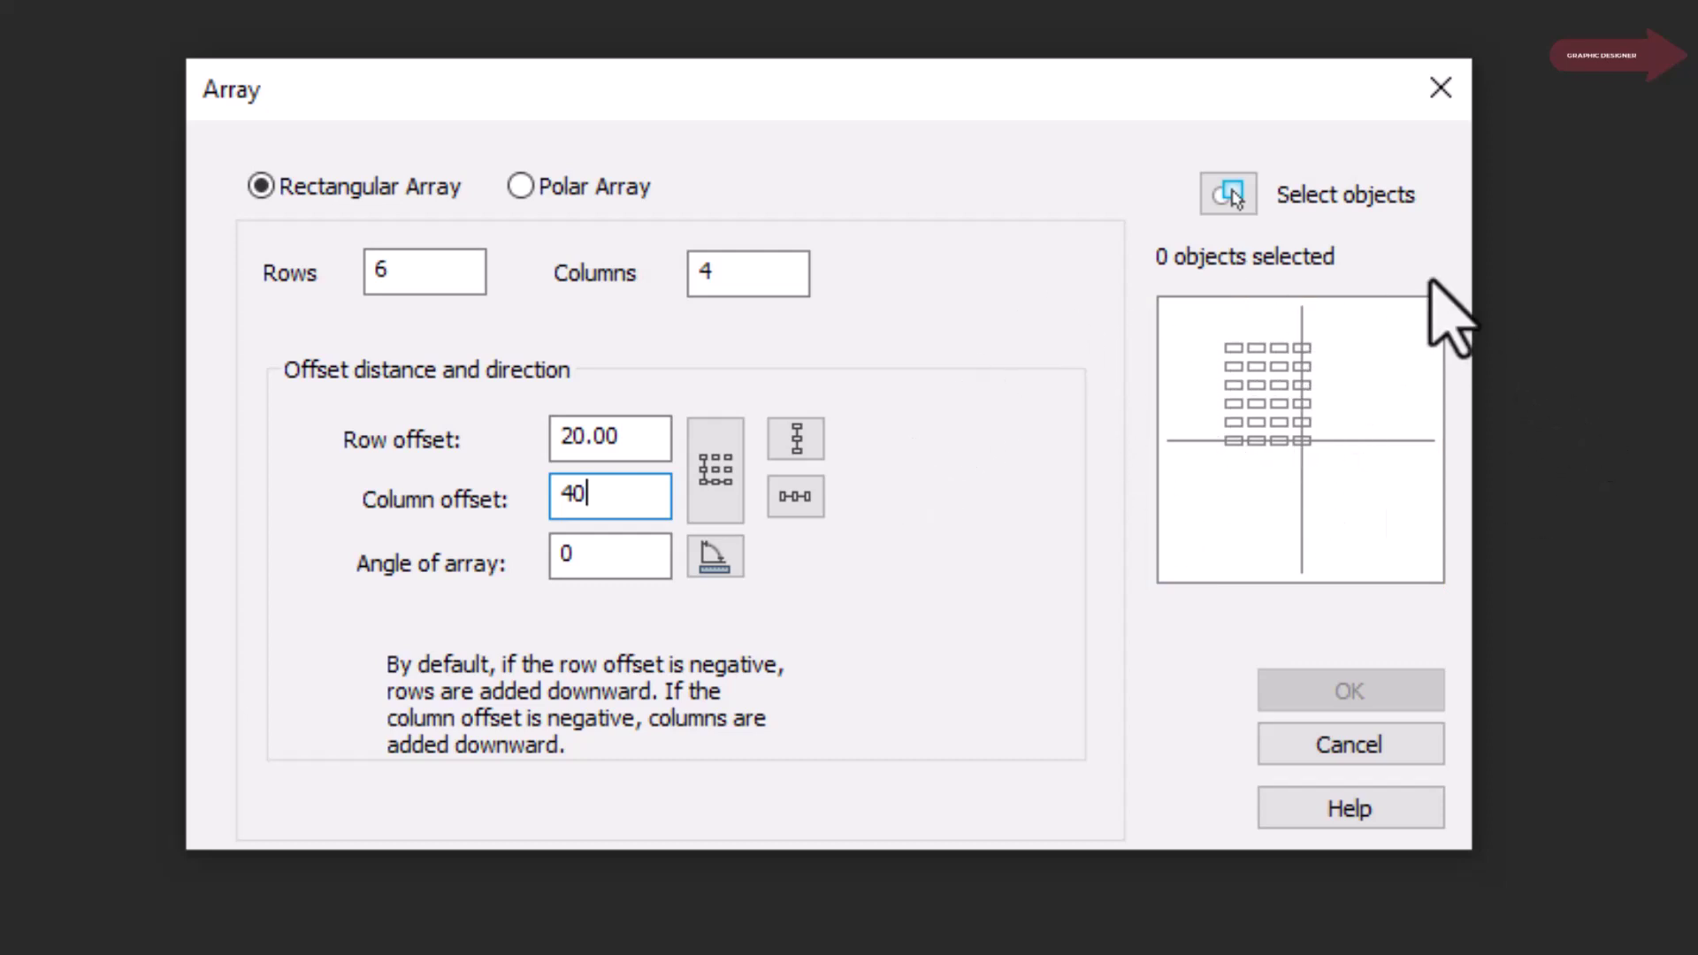
Choose the square as the source object, create the array of 6 rows and 4 columns, and clear the selection
{"action": "left_click", "coordinate": [1229, 195]}
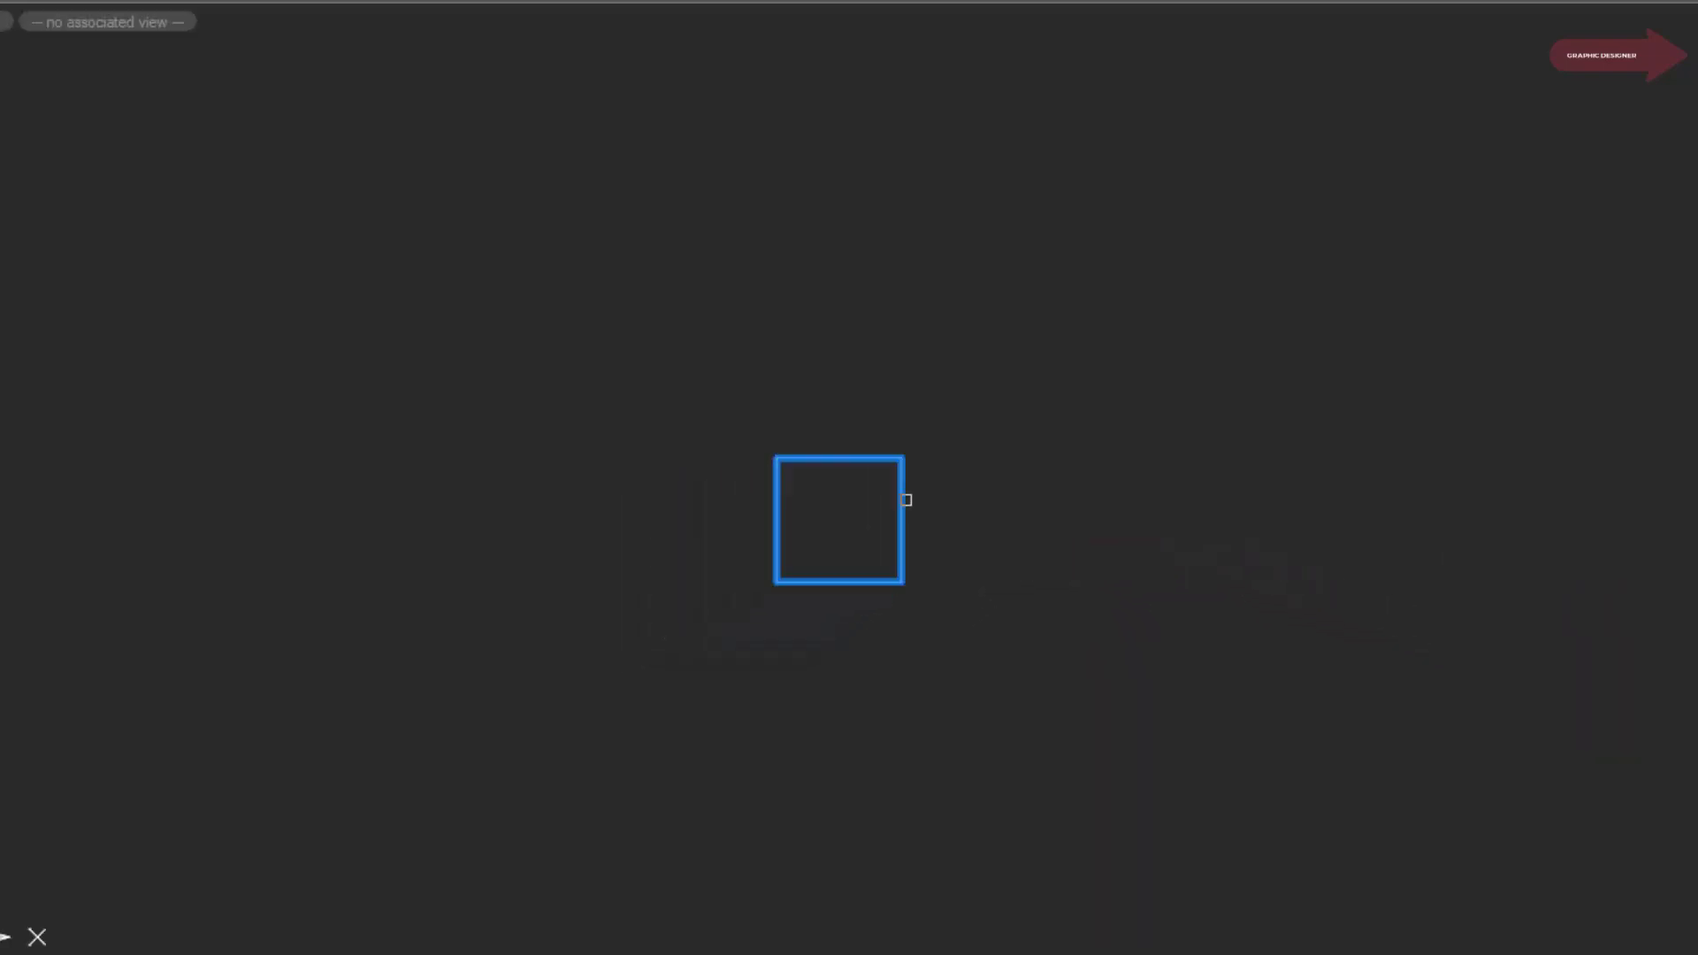
{"action": "left_click", "coordinate": [906, 499]}
{"action": "right_click", "coordinate": [1091, 484]}
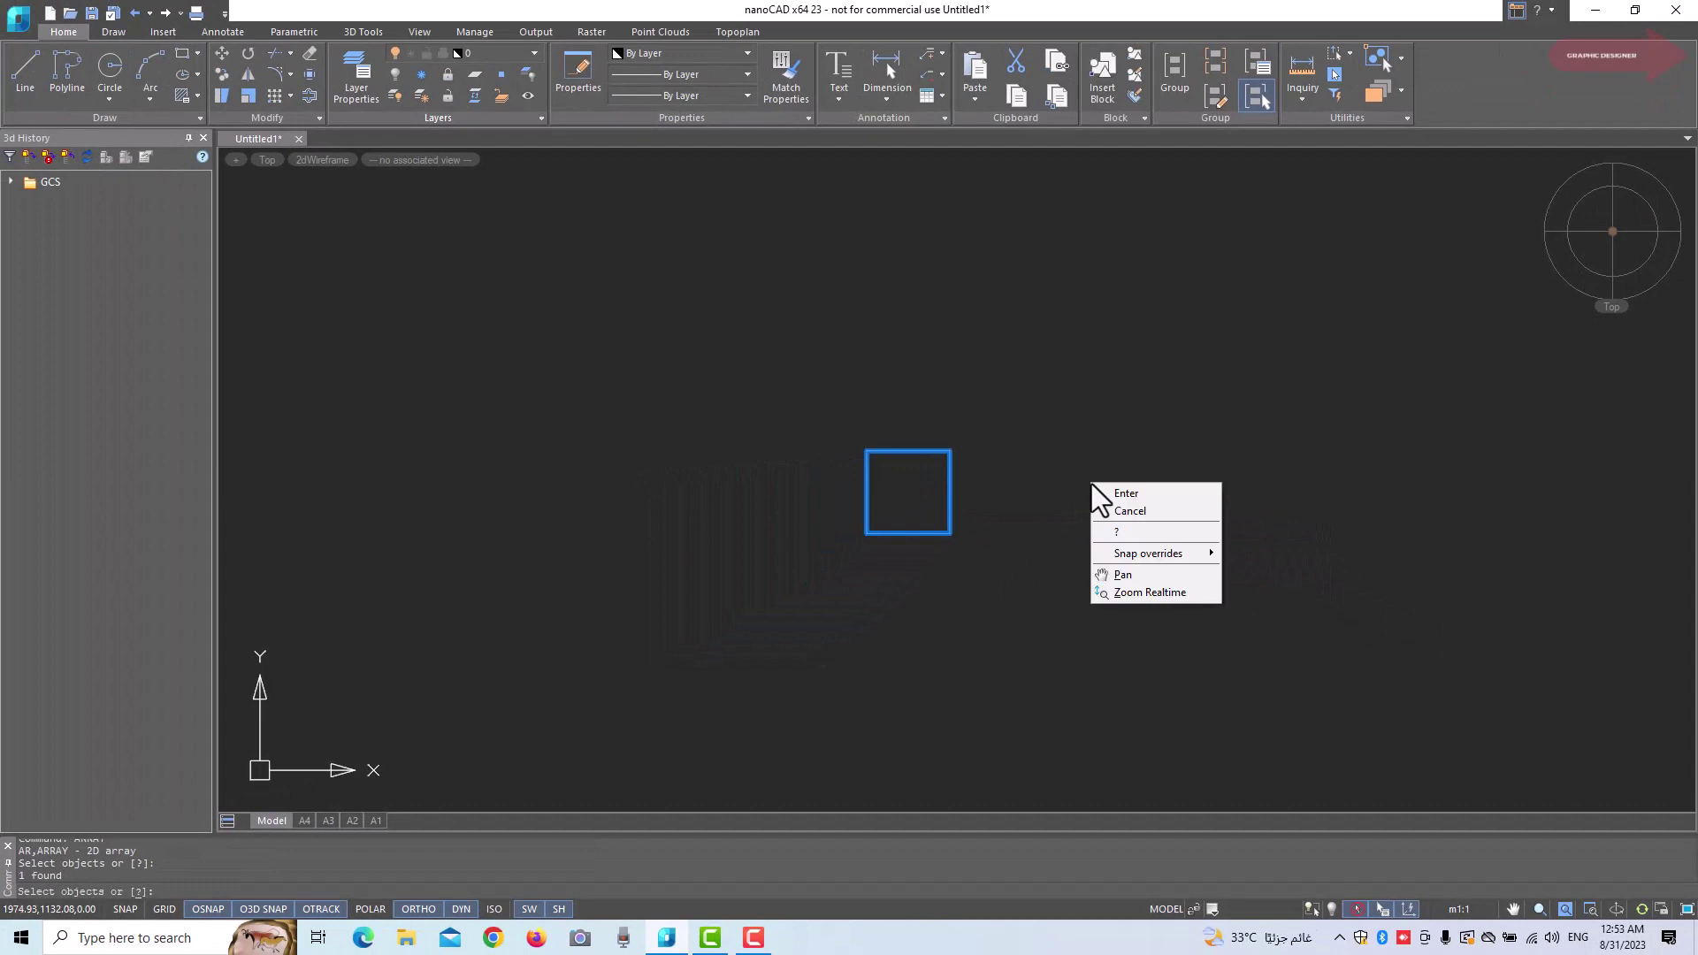
{"action": "left_click", "coordinate": [1125, 493]}
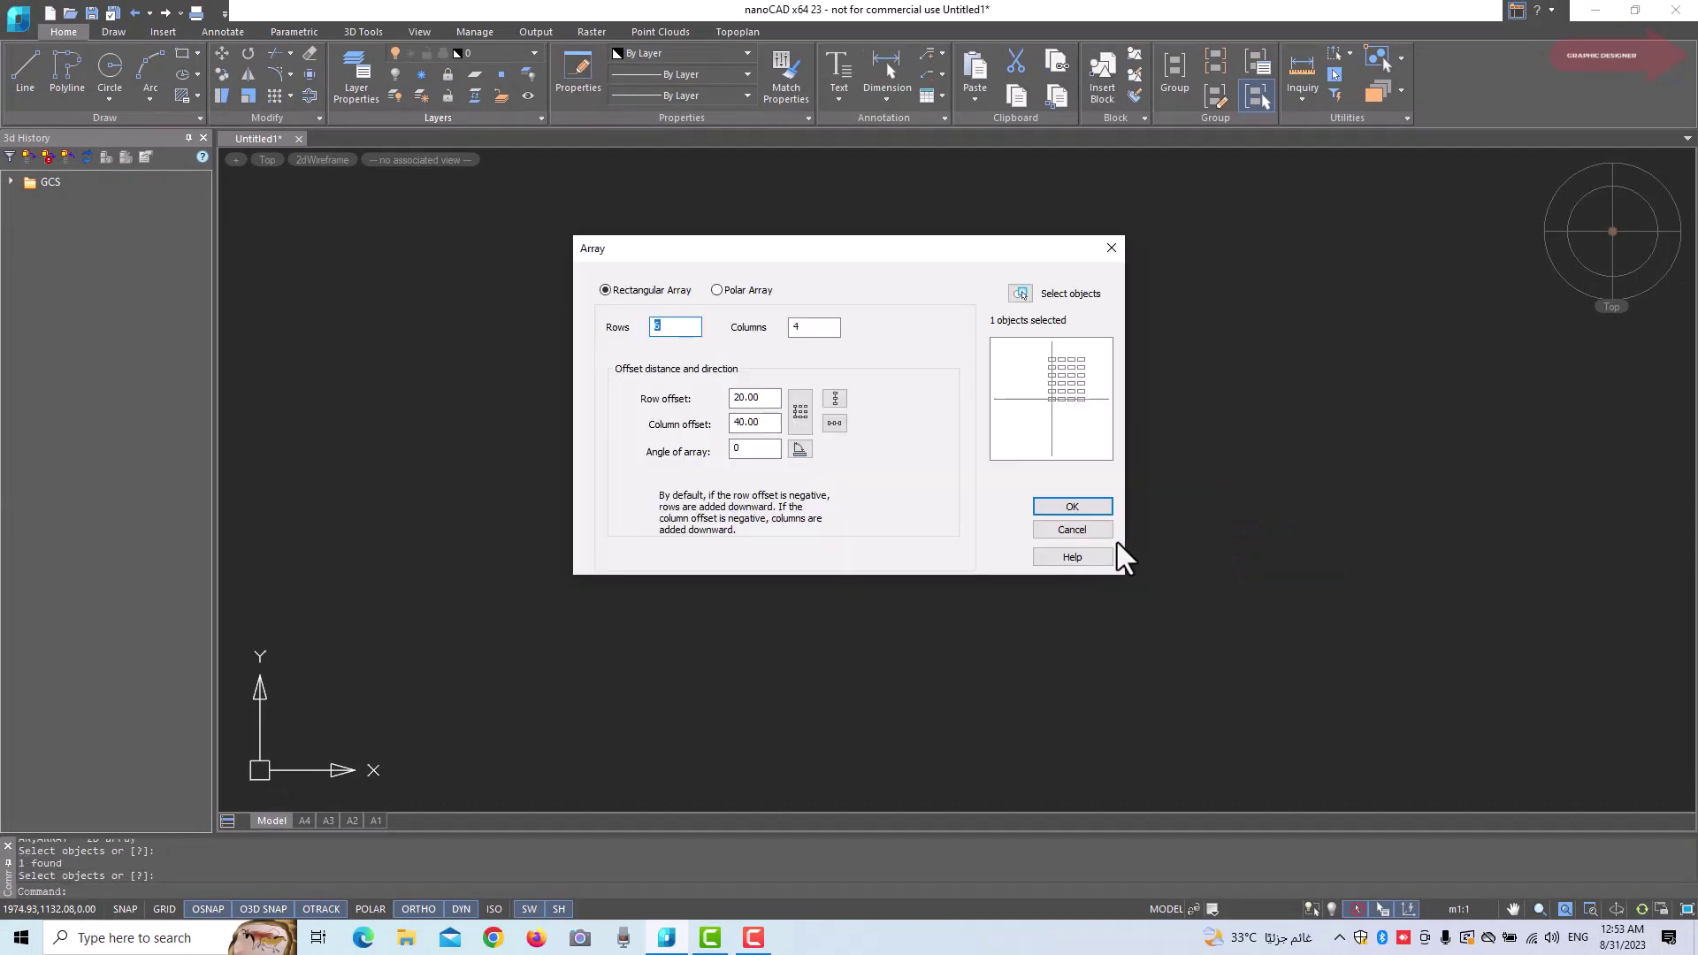
{"action": "left_click", "coordinate": [1072, 505]}
{"action": "scroll", "coordinate": [1187, 554], "scroll_direction": "down", "scroll_amount": 5}
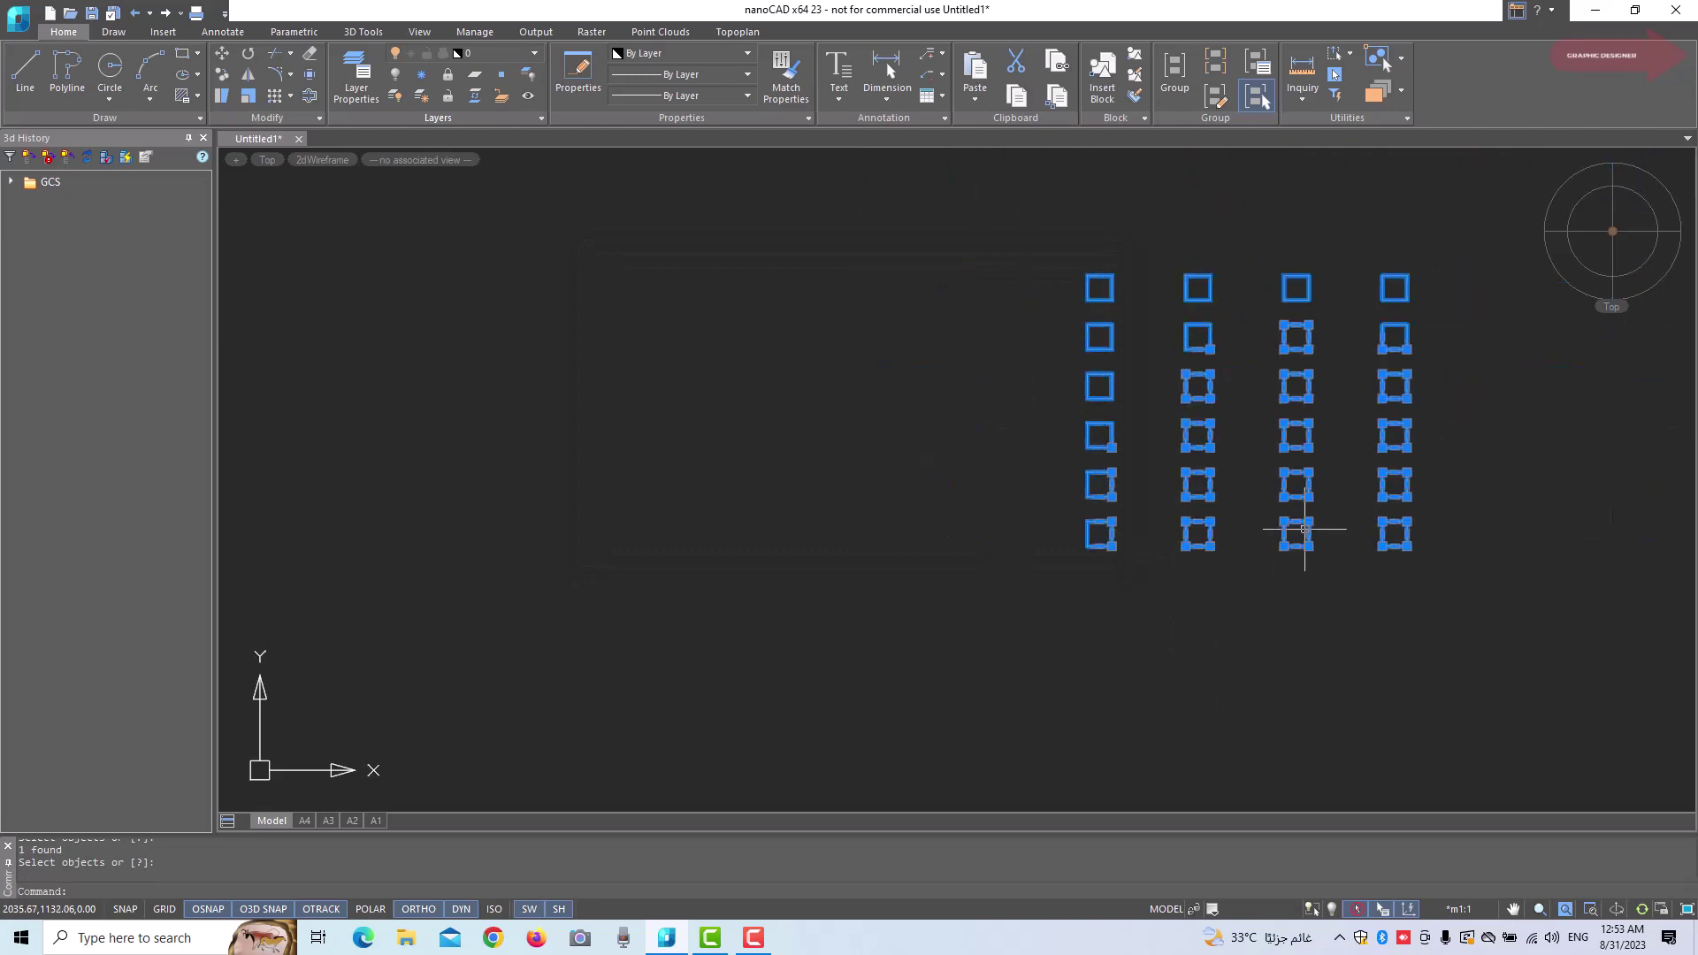
{"action": "middle_click_drag", "start_coordinate": [1296, 530], "coordinate": [1043, 553]}
{"action": "scroll", "coordinate": [1197, 470], "scroll_direction": "up", "scroll_amount": 3}
{"action": "key", "text": "Escape"}
{"action": "key", "text": "Escape"}
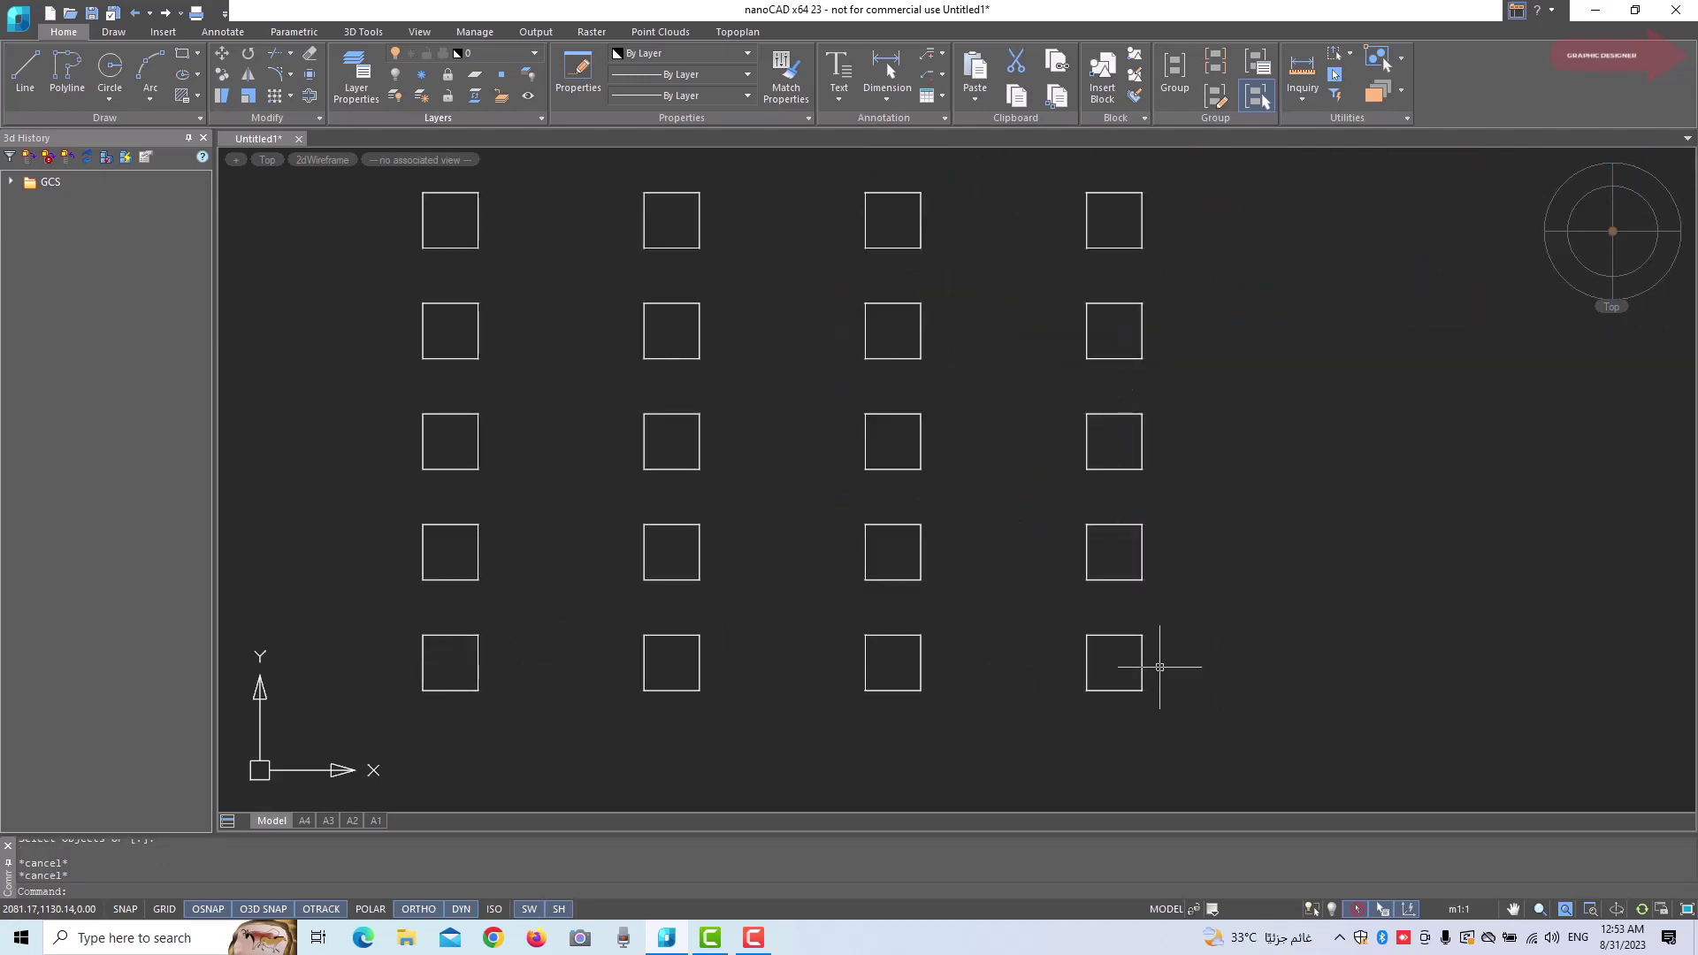
Examine the layout and spacing of the squares in the rectangular array
{"action": "scroll", "coordinate": [485, 382], "scroll_direction": "up", "scroll_amount": 2}
{"action": "scroll", "coordinate": [533, 447], "scroll_direction": "down", "scroll_amount": 5}
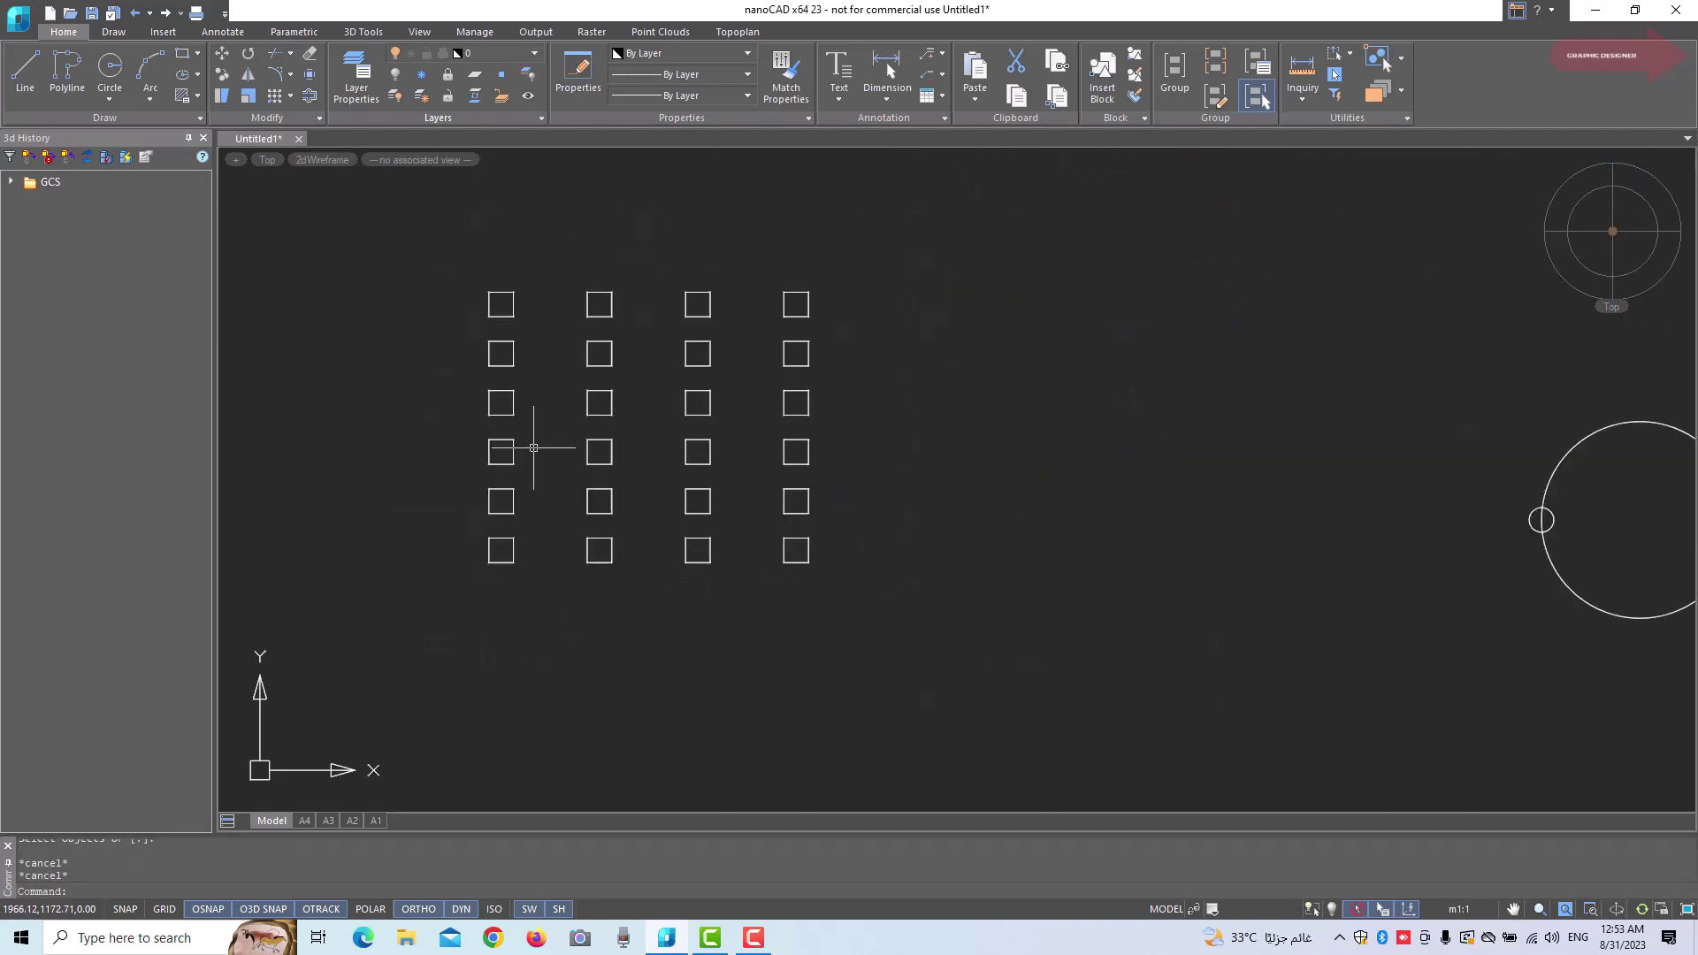
{"action": "scroll", "coordinate": [533, 448], "scroll_direction": "up", "scroll_amount": 2}
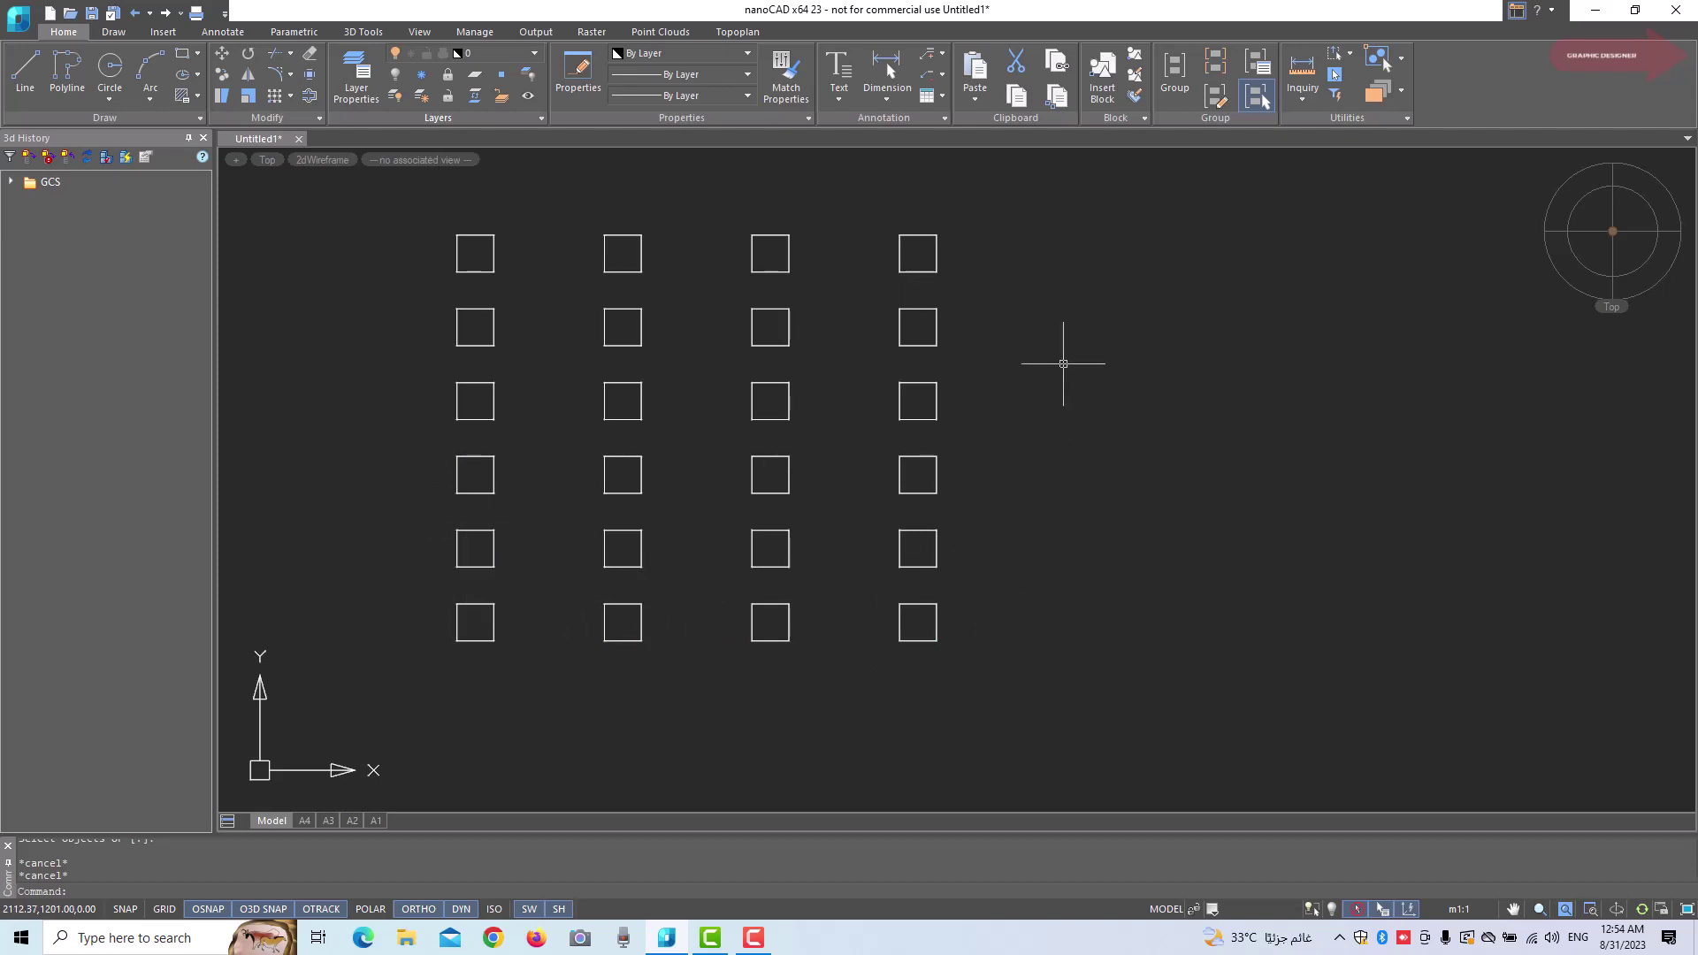
{"action": "scroll", "coordinate": [769, 474], "scroll_direction": "down", "scroll_amount": 2}
{"action": "middle_click_drag", "start_coordinate": [770, 474], "coordinate": [1092, 409]}
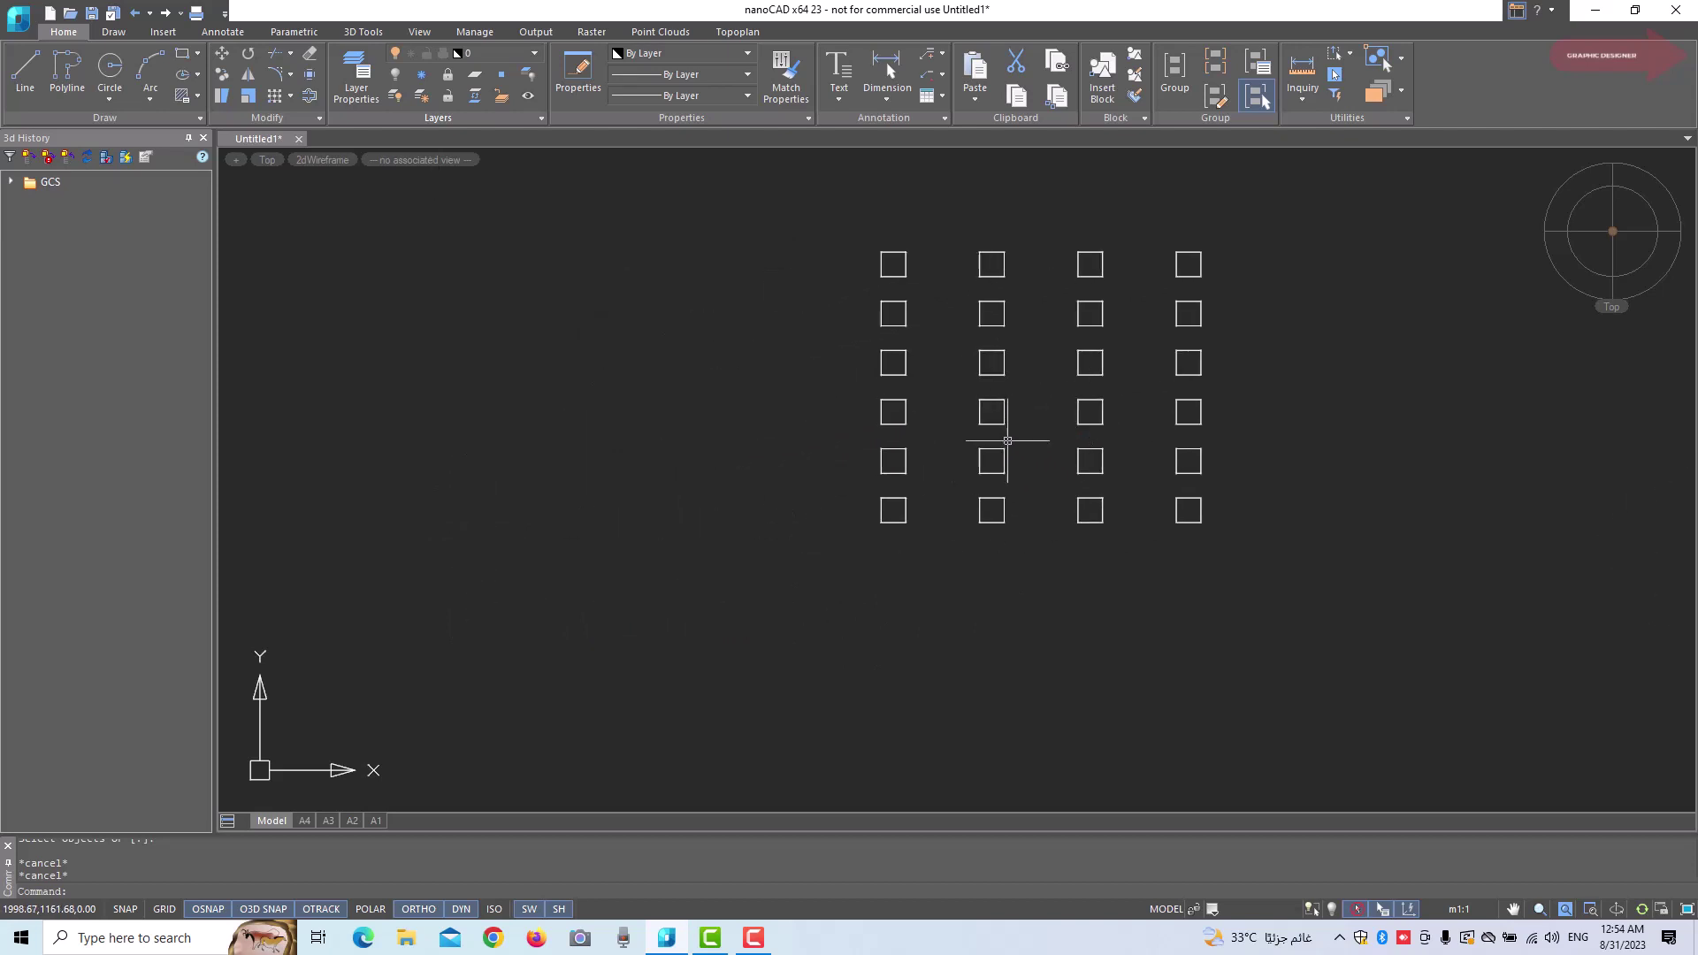
{"action": "scroll", "coordinate": [1007, 440], "scroll_direction": "up", "scroll_amount": 2}
{"action": "middle_click_drag", "start_coordinate": [1001, 440], "coordinate": [1031, 500]}
{"action": "scroll", "coordinate": [1011, 447], "scroll_direction": "up", "scroll_amount": 2}
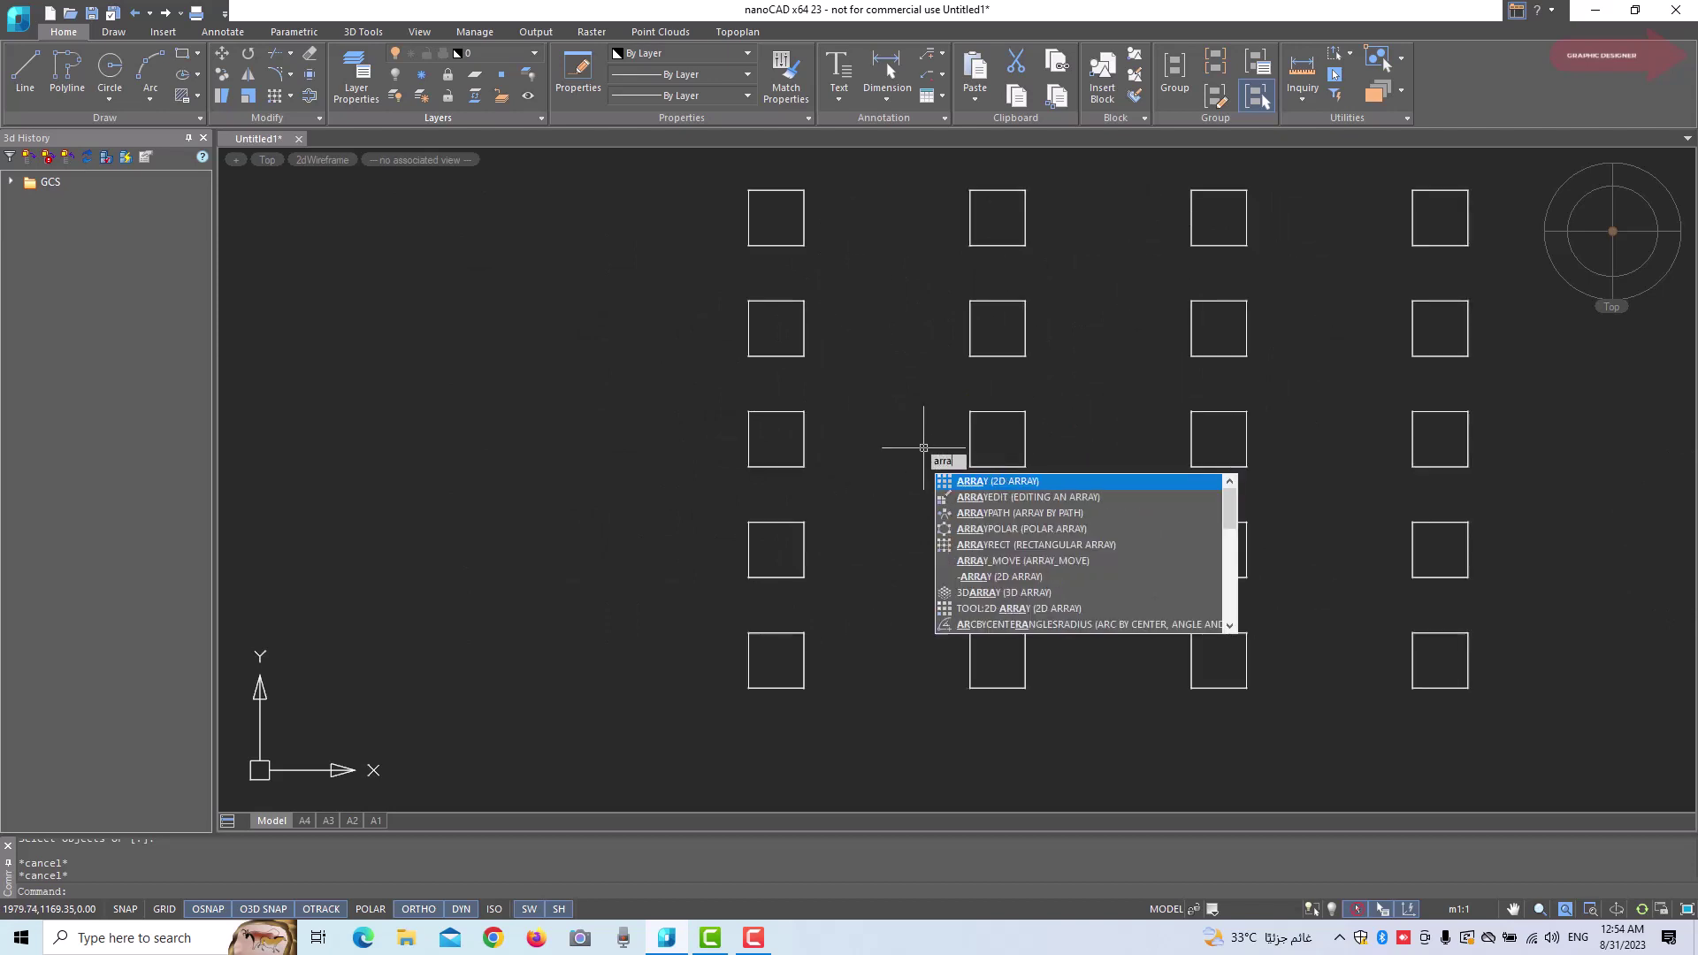
Start another 2D rectangular array and set the row offset to -20 and the column offset to -40
{"action": "type", "text": "r"}
{"action": "key", "text": "Return"}
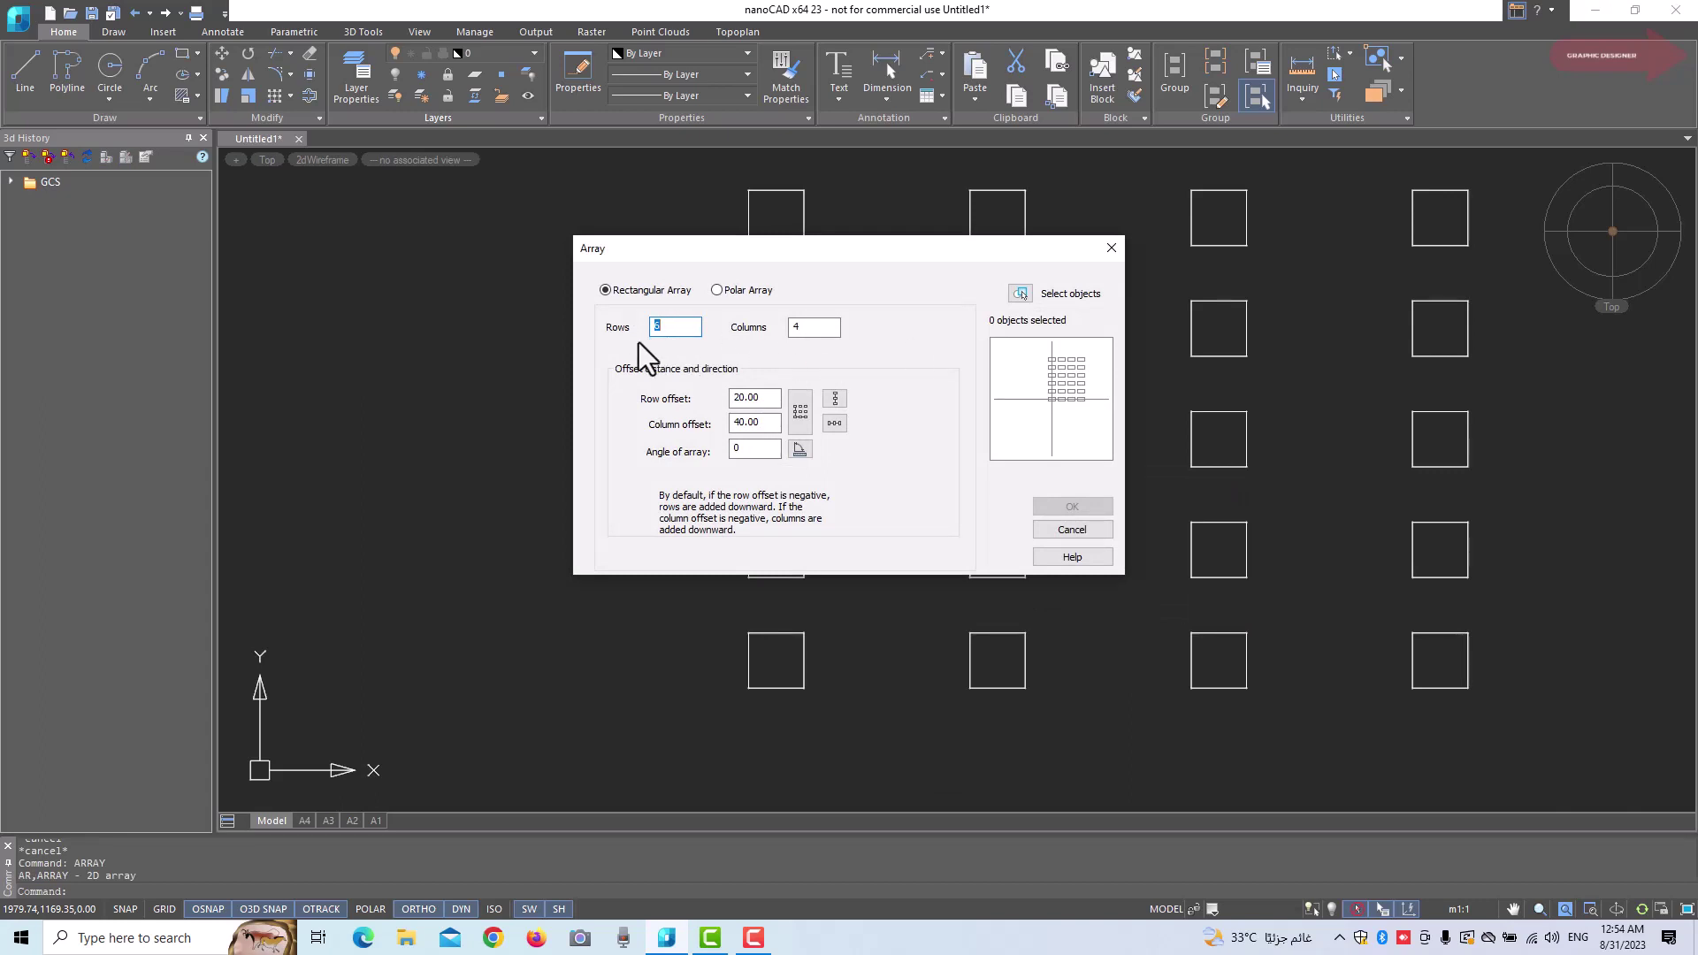
{"action": "left_click", "coordinate": [750, 398]}
{"action": "type", "text": "-20"}
{"action": "double_click", "coordinate": [741, 423]}
{"action": "type", "text": "-"}
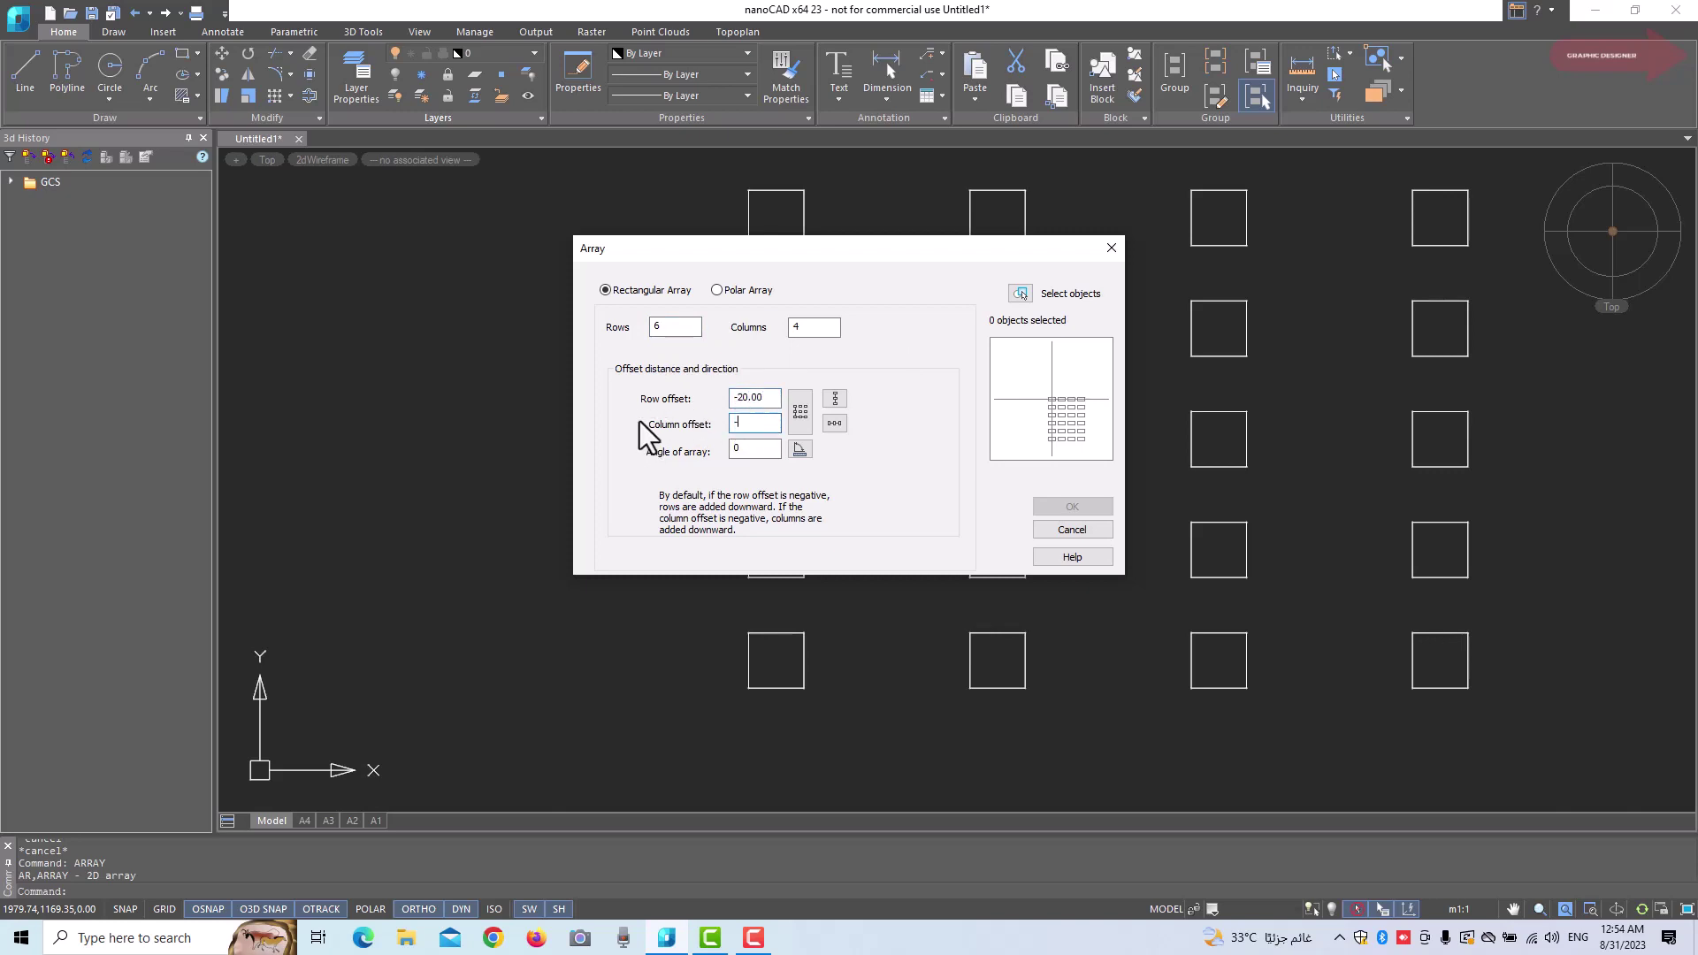
{"action": "type", "text": "40"}
Choose the lower-left square of the grid as the source object, create the 6-by-4 array from it, and clear the selection
{"action": "left_click", "coordinate": [1020, 293]}
{"action": "scroll", "coordinate": [896, 578], "scroll_direction": "down", "scroll_amount": 4}
{"action": "mouse_move", "coordinate": [896, 579]}
{"action": "middle_mouse_down"}
{"action": "mouse_move", "coordinate": [1004, 463]}
{"action": "mouse_move", "coordinate": [1023, 381]}
{"action": "middle_mouse_up"}
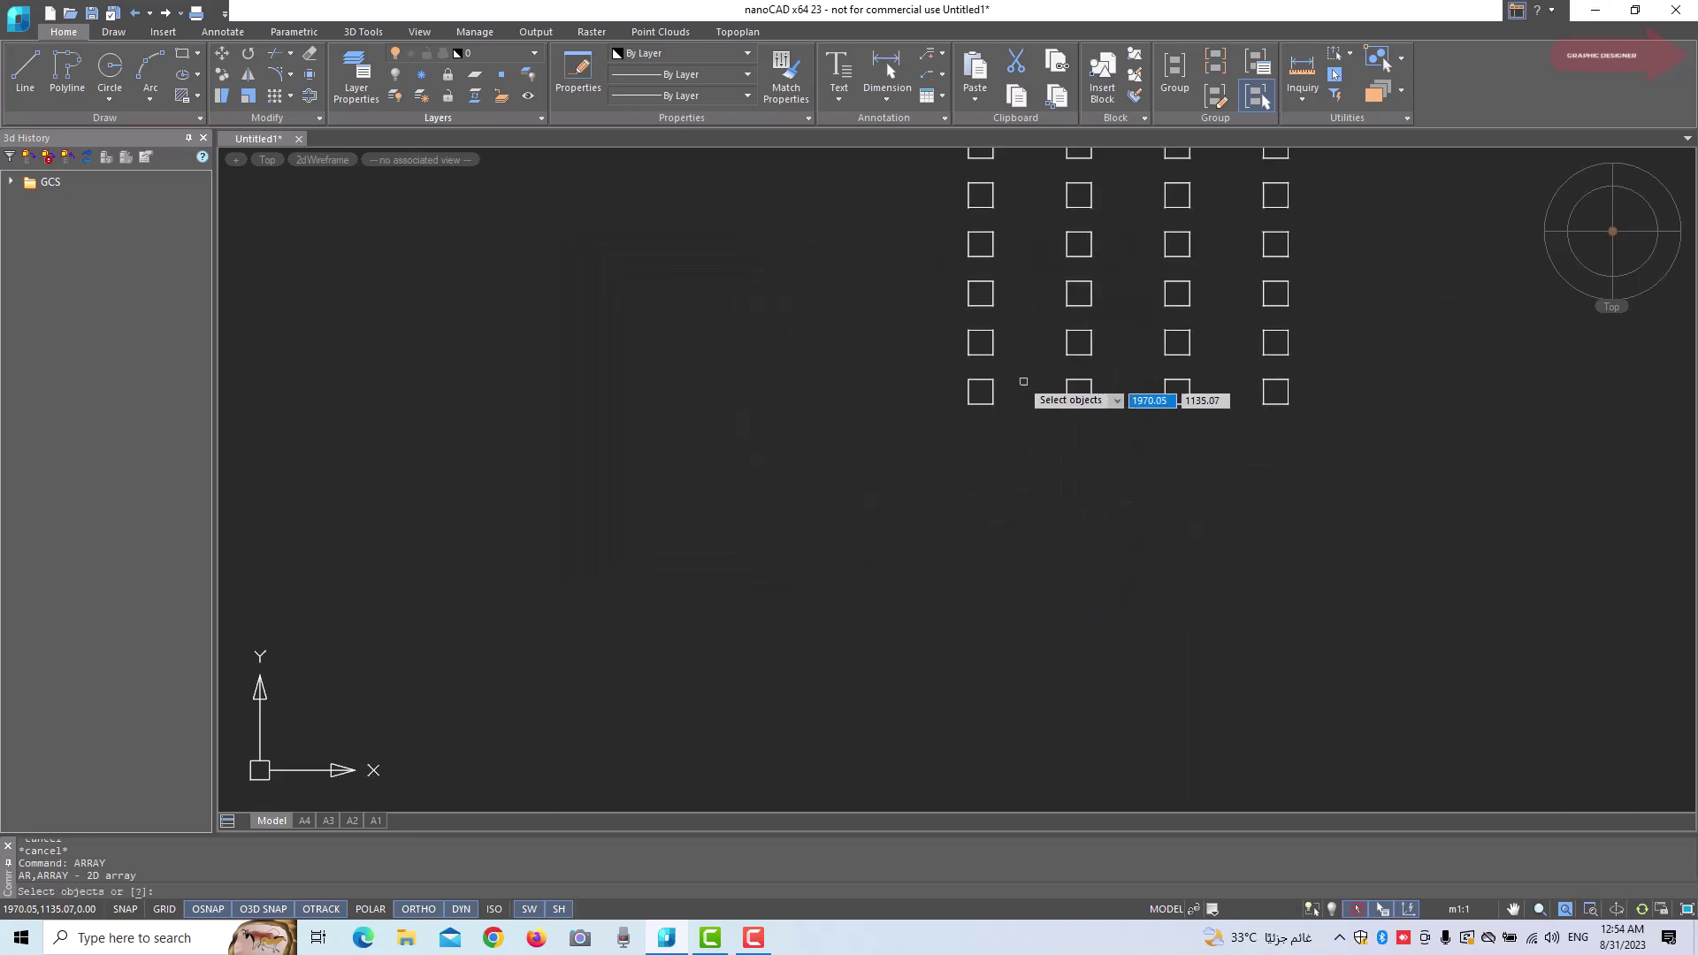
{"action": "scroll", "coordinate": [987, 405], "scroll_direction": "up", "scroll_amount": 2}
{"action": "left_click", "coordinate": [985, 368]}
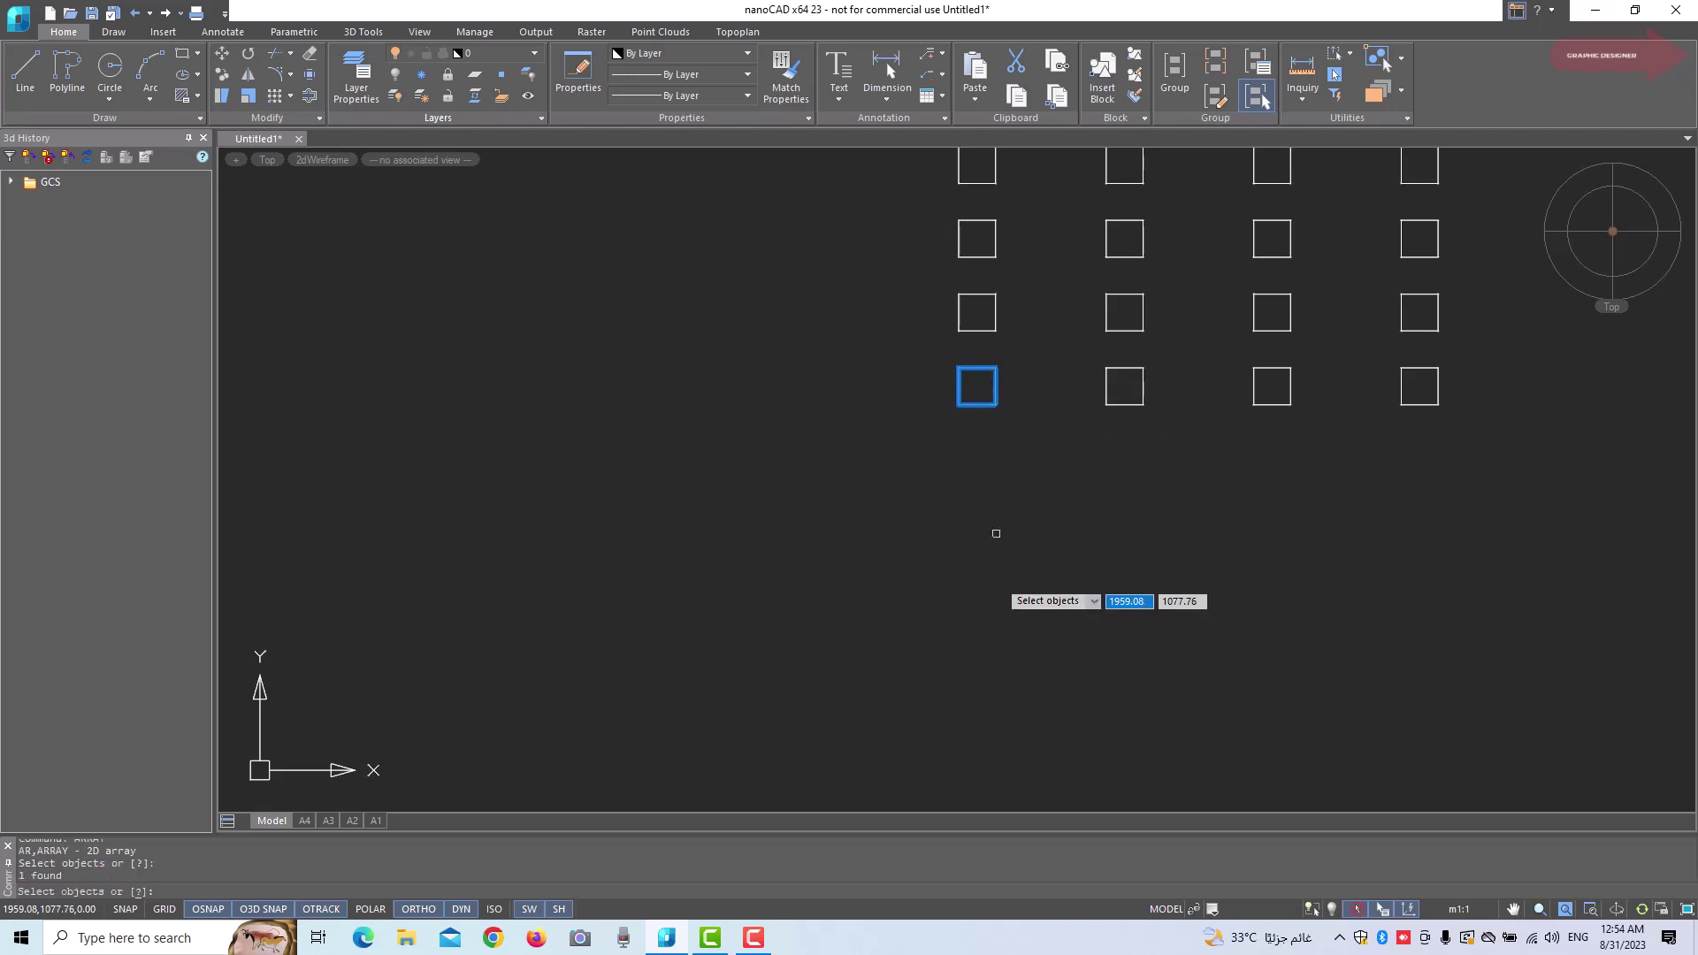
{"action": "right_click", "coordinate": [940, 450]}
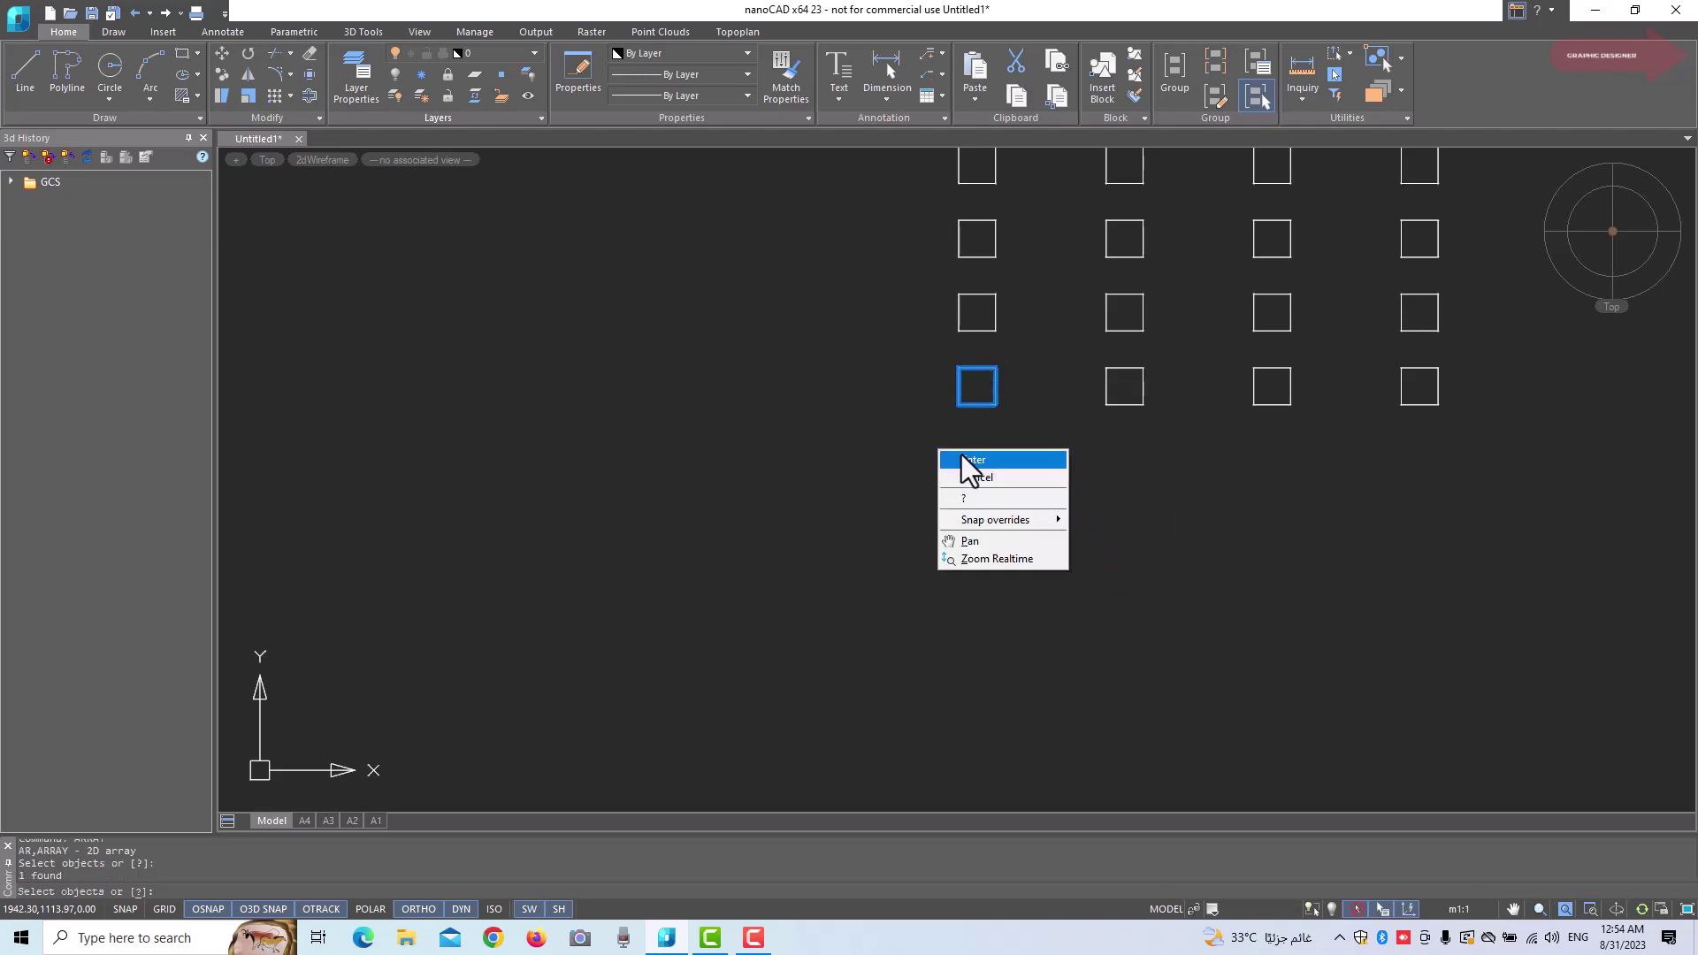
{"action": "left_click", "coordinate": [964, 459]}
{"action": "left_click", "coordinate": [1071, 506]}
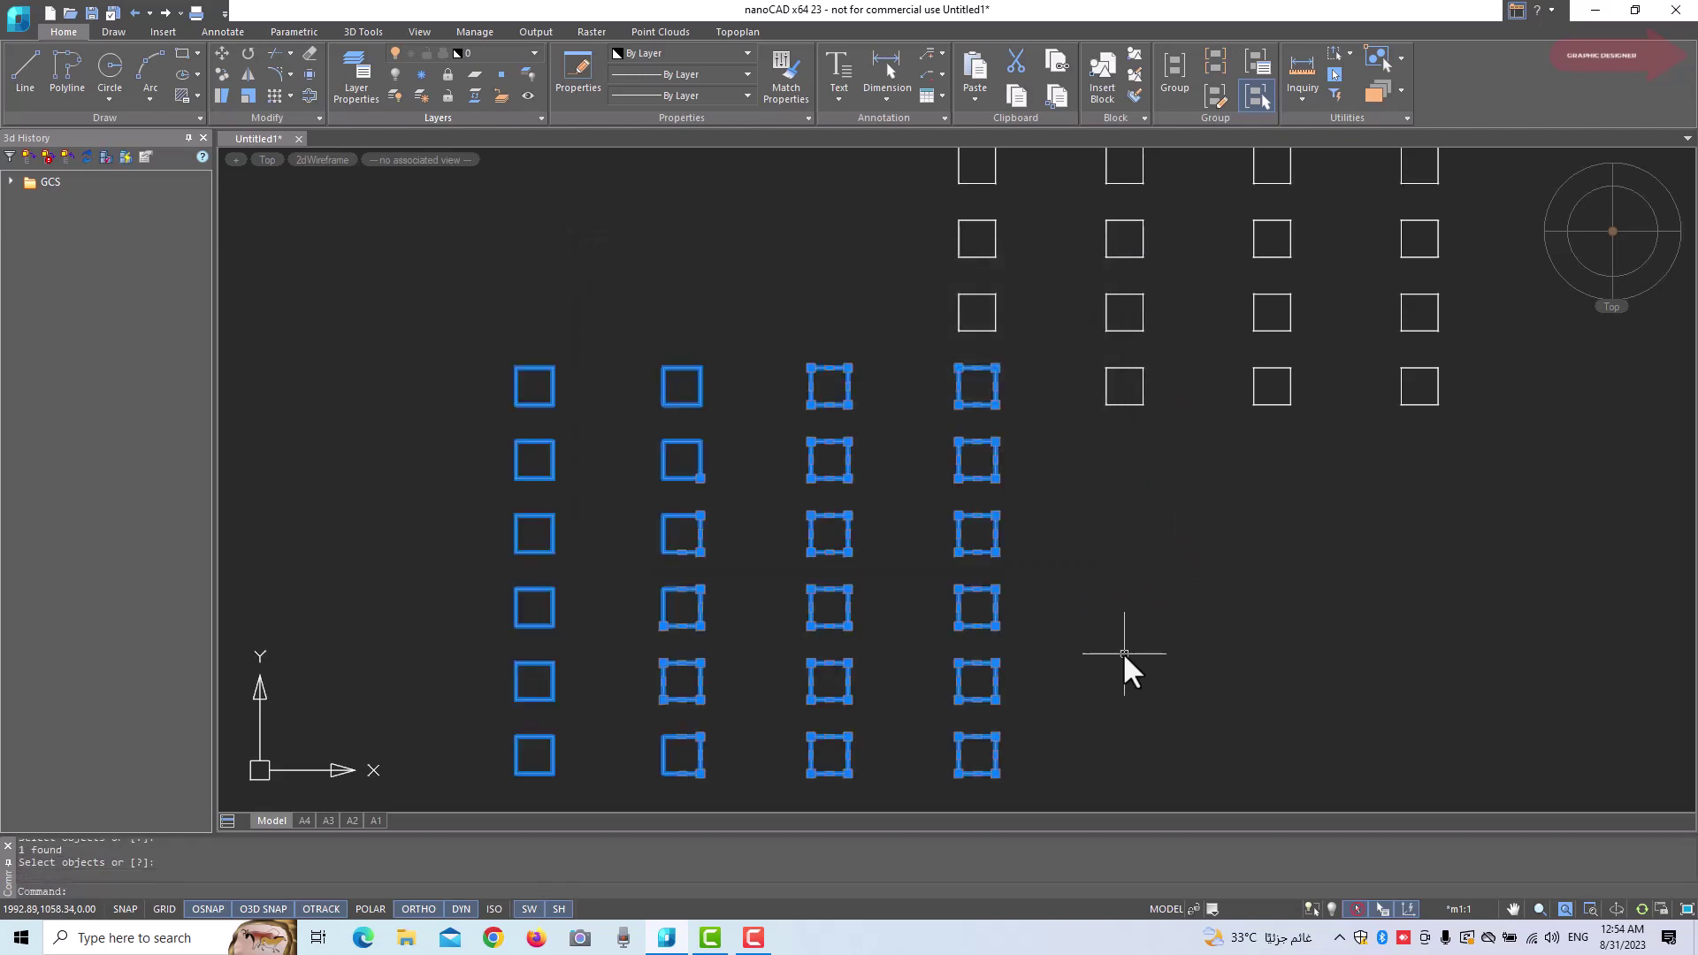
{"action": "scroll", "coordinate": [1122, 667], "scroll_direction": "down", "scroll_amount": 2}
{"action": "middle_click_drag", "start_coordinate": [1129, 645], "coordinate": [1122, 580]}
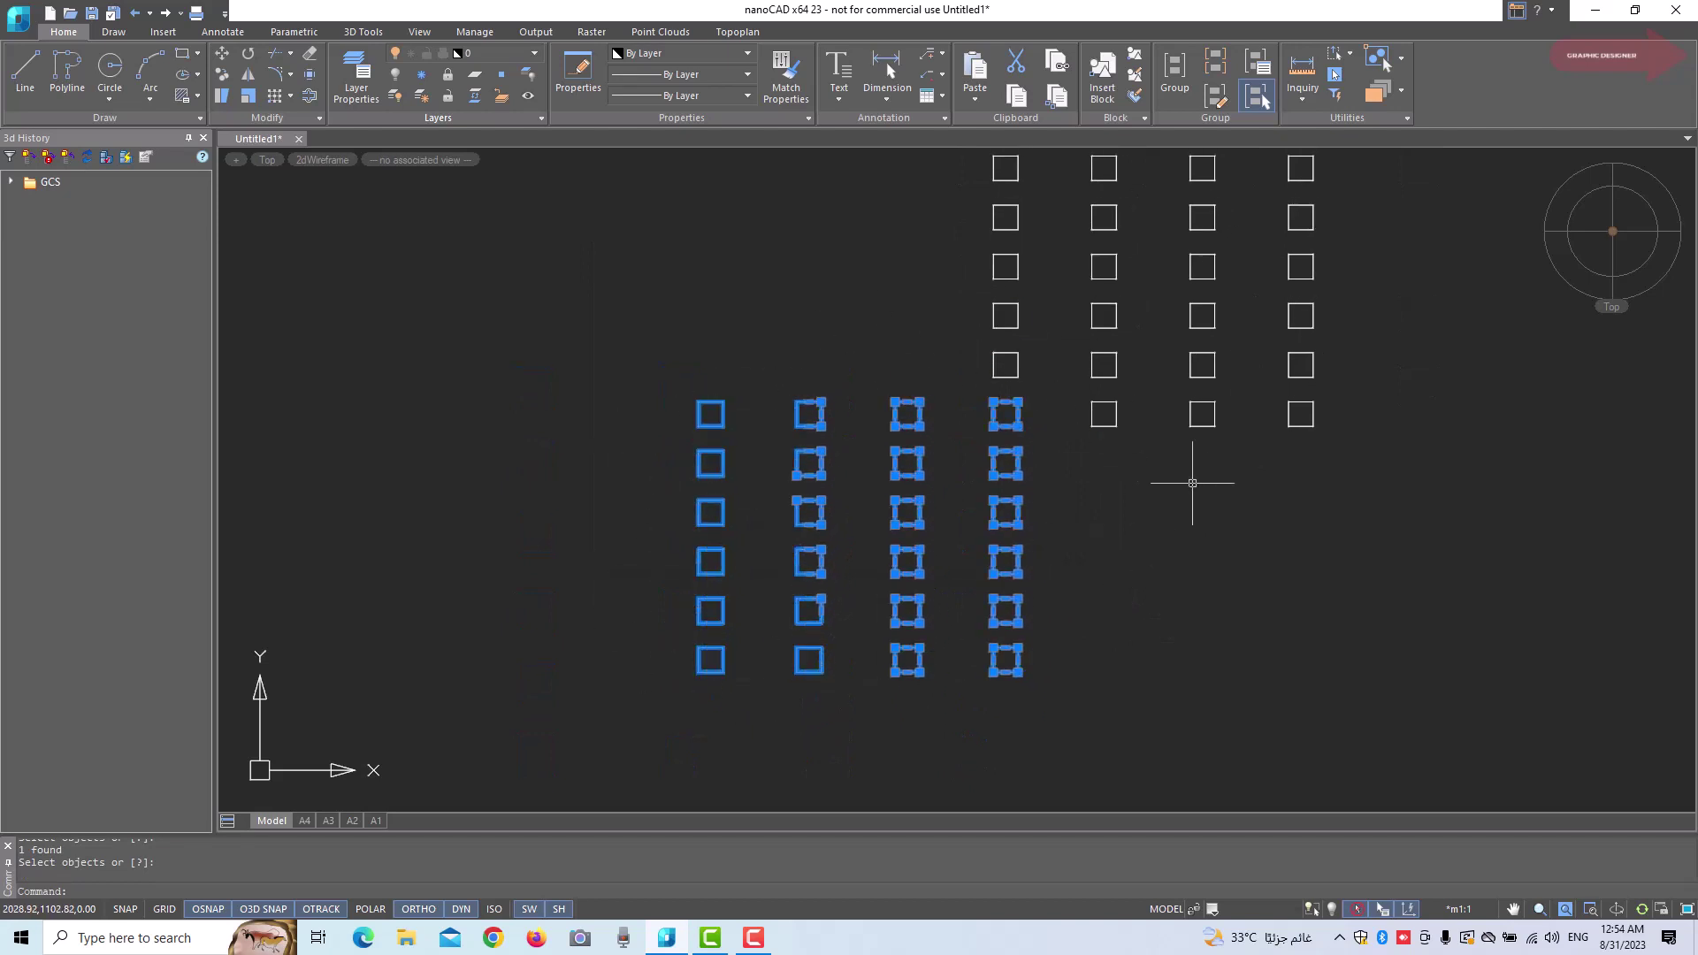
{"action": "key", "text": "Escape"}
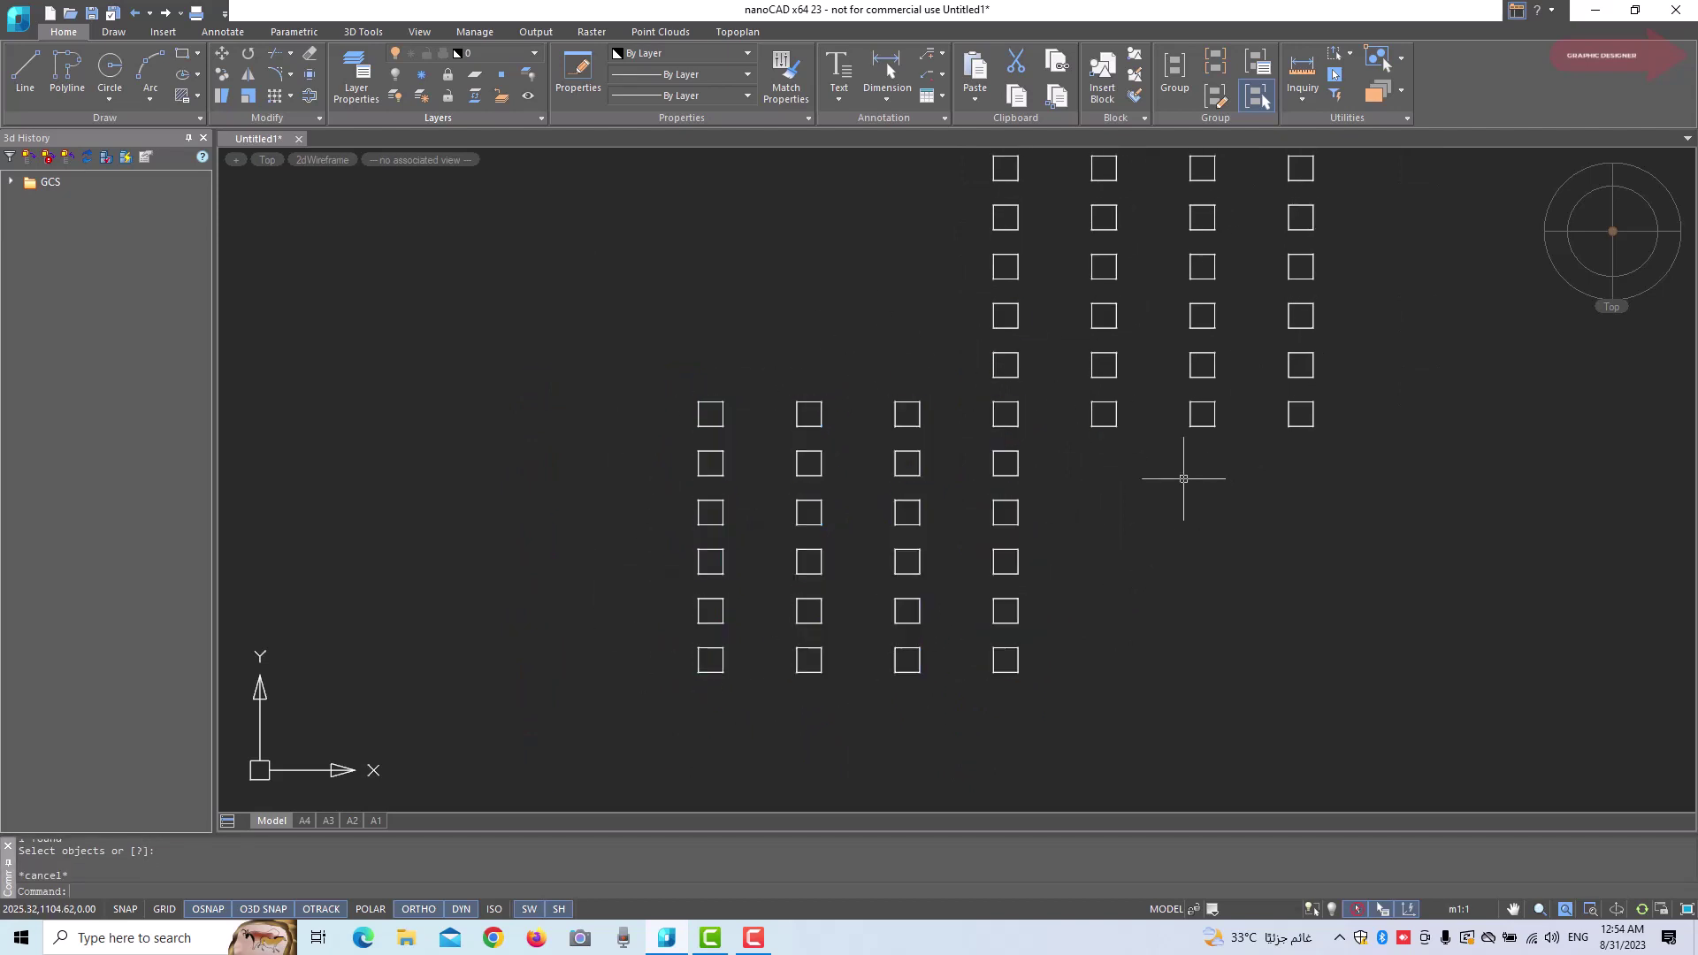
{"action": "middle_click_drag", "start_coordinate": [1155, 466], "coordinate": [1037, 540]}
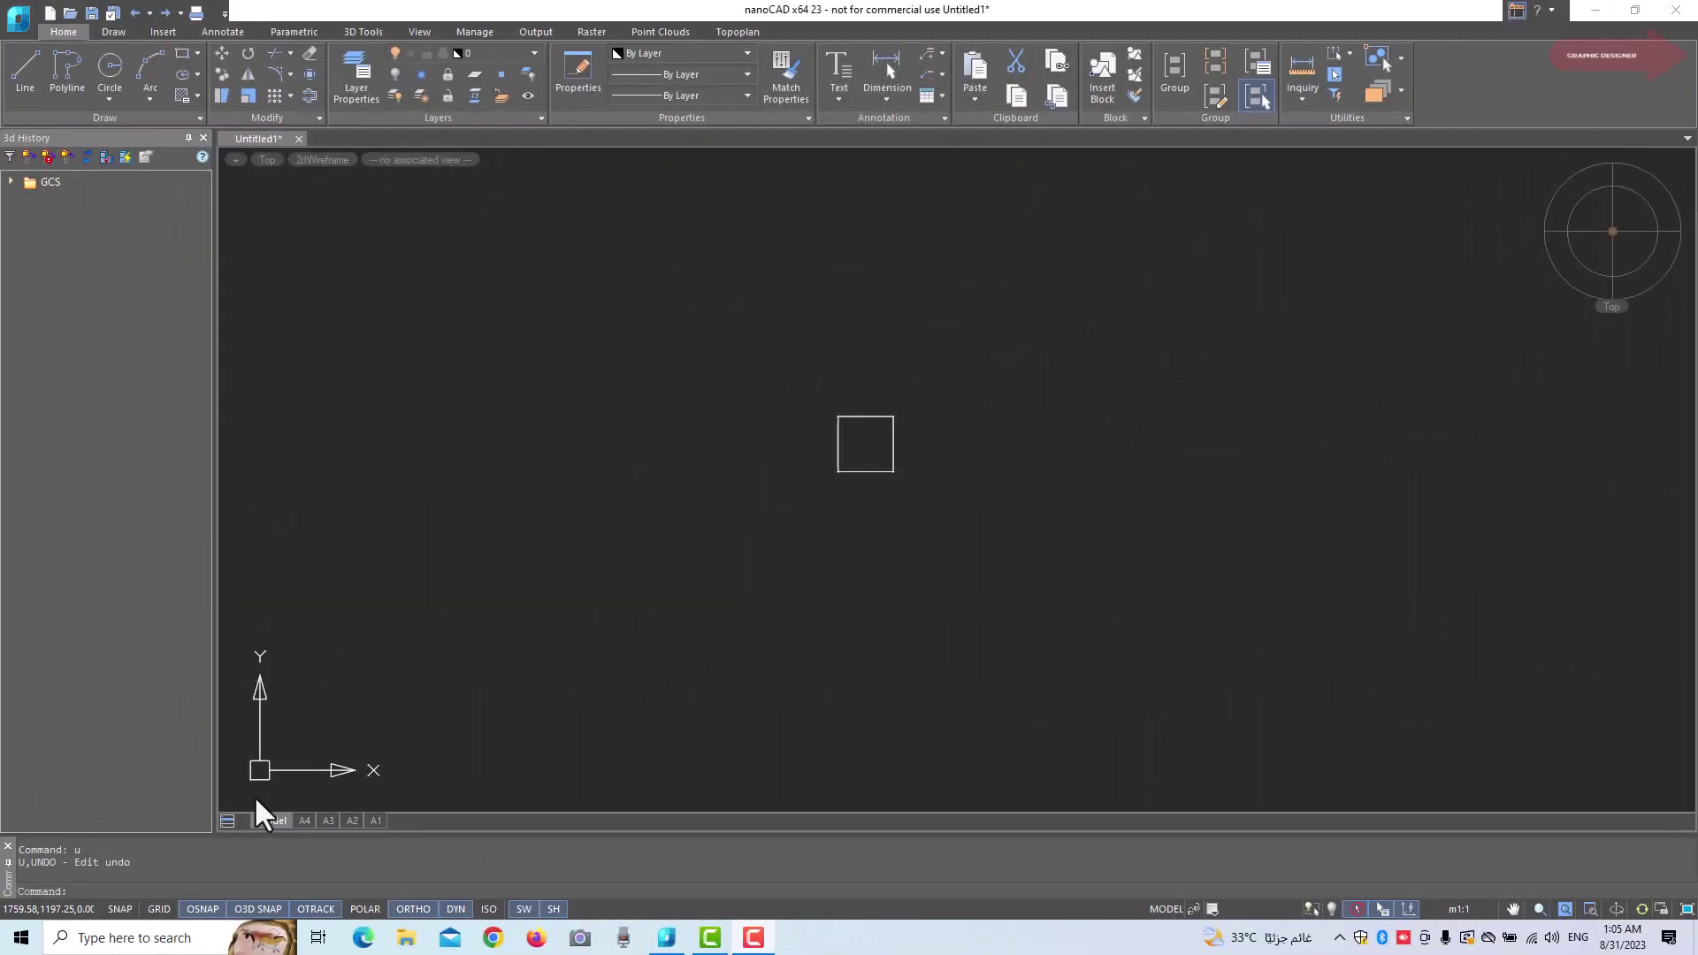
Start a 2D rectangular array with 6 rows, a row offset of 20, a column offset of 40 and an array angle of 45
{"action": "type", "text": "a"}
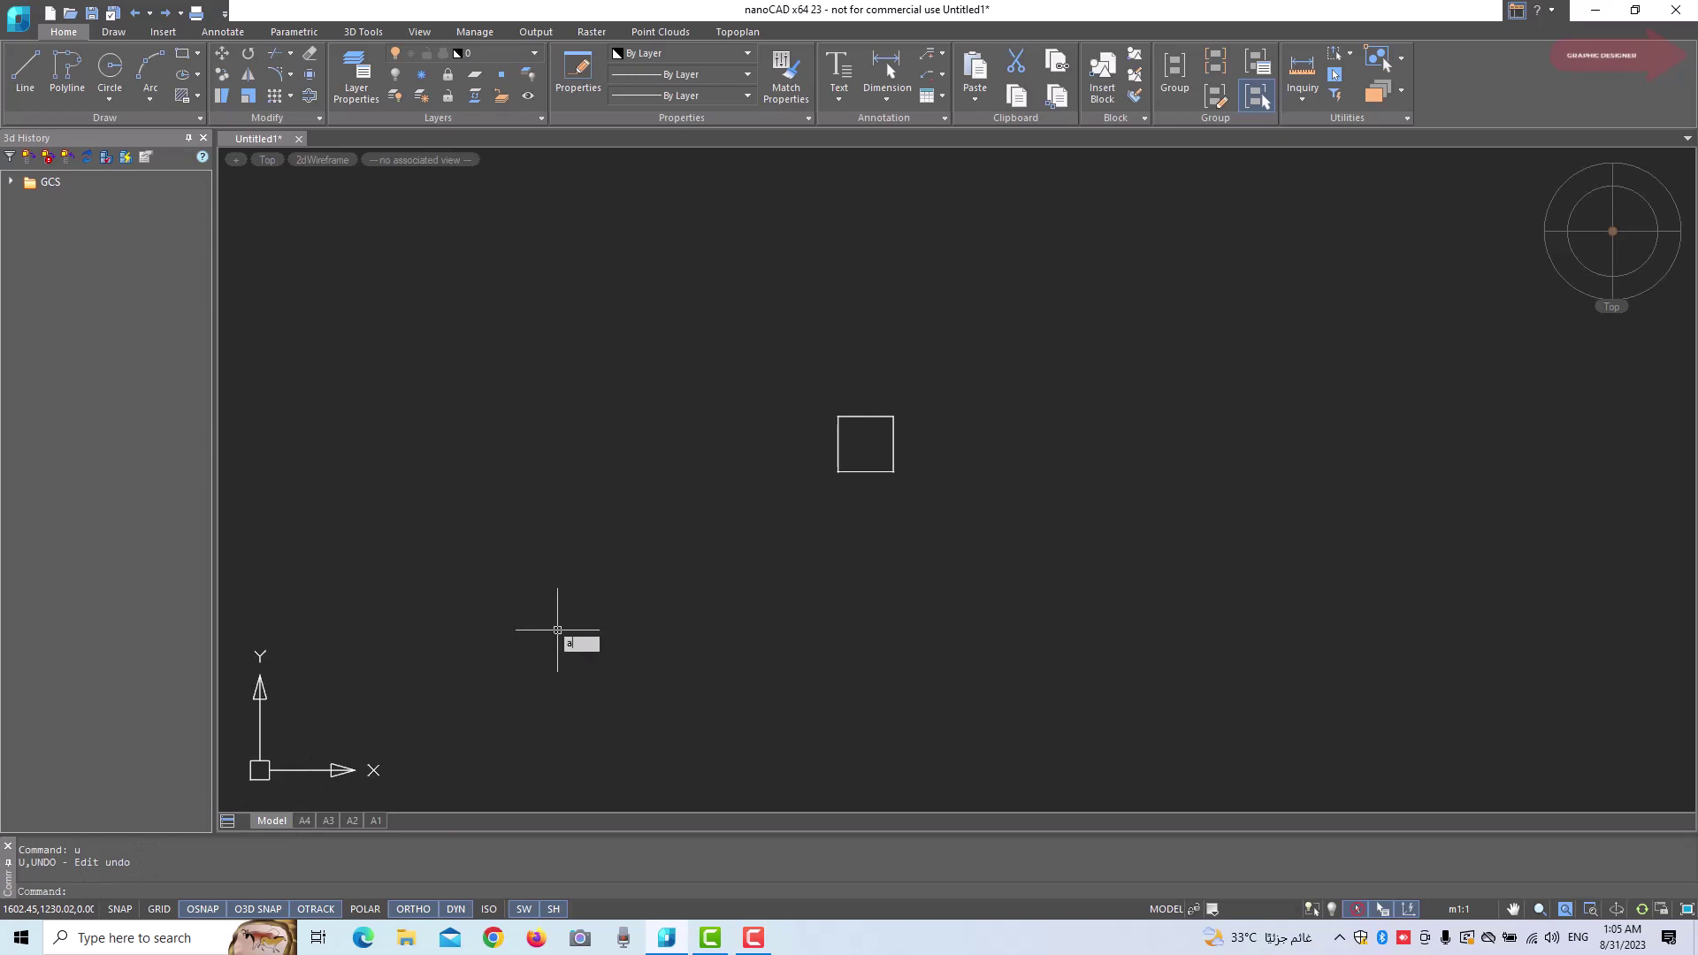
{"action": "type", "text": "rray"}
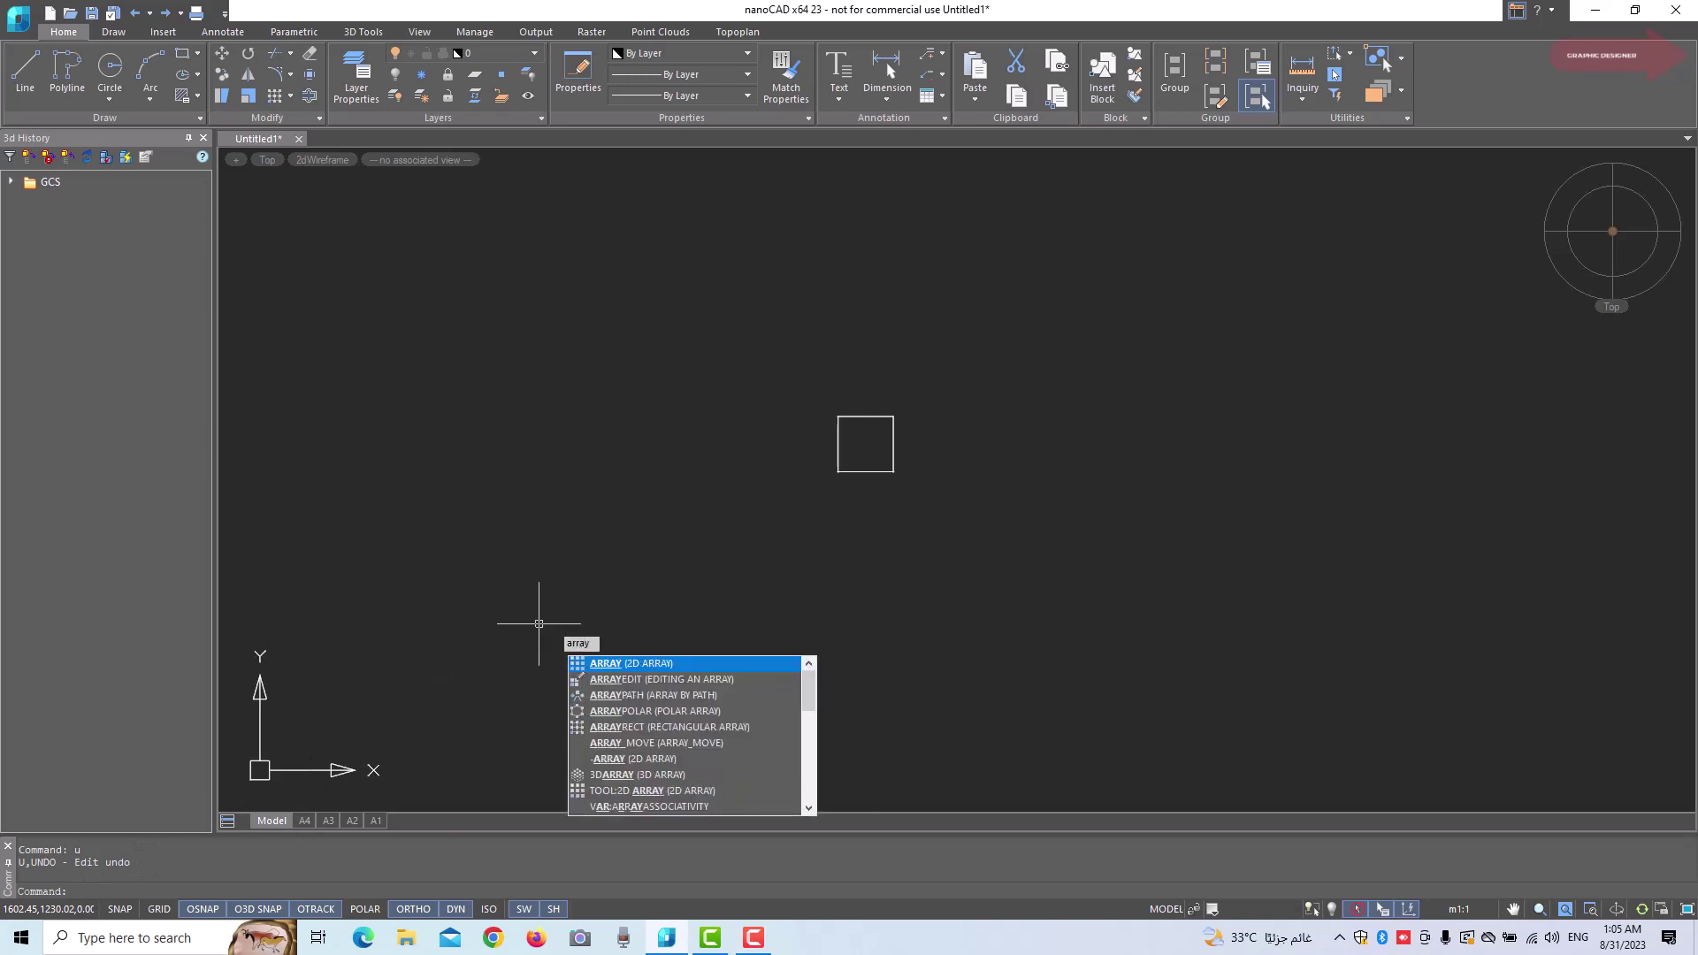
{"action": "key", "text": "Return"}
{"action": "left_click_drag", "start_coordinate": [808, 256], "coordinate": [1266, 298]}
{"action": "type", "text": "6"}
{"action": "left_click_drag", "start_coordinate": [1234, 440], "coordinate": [1147, 440]}
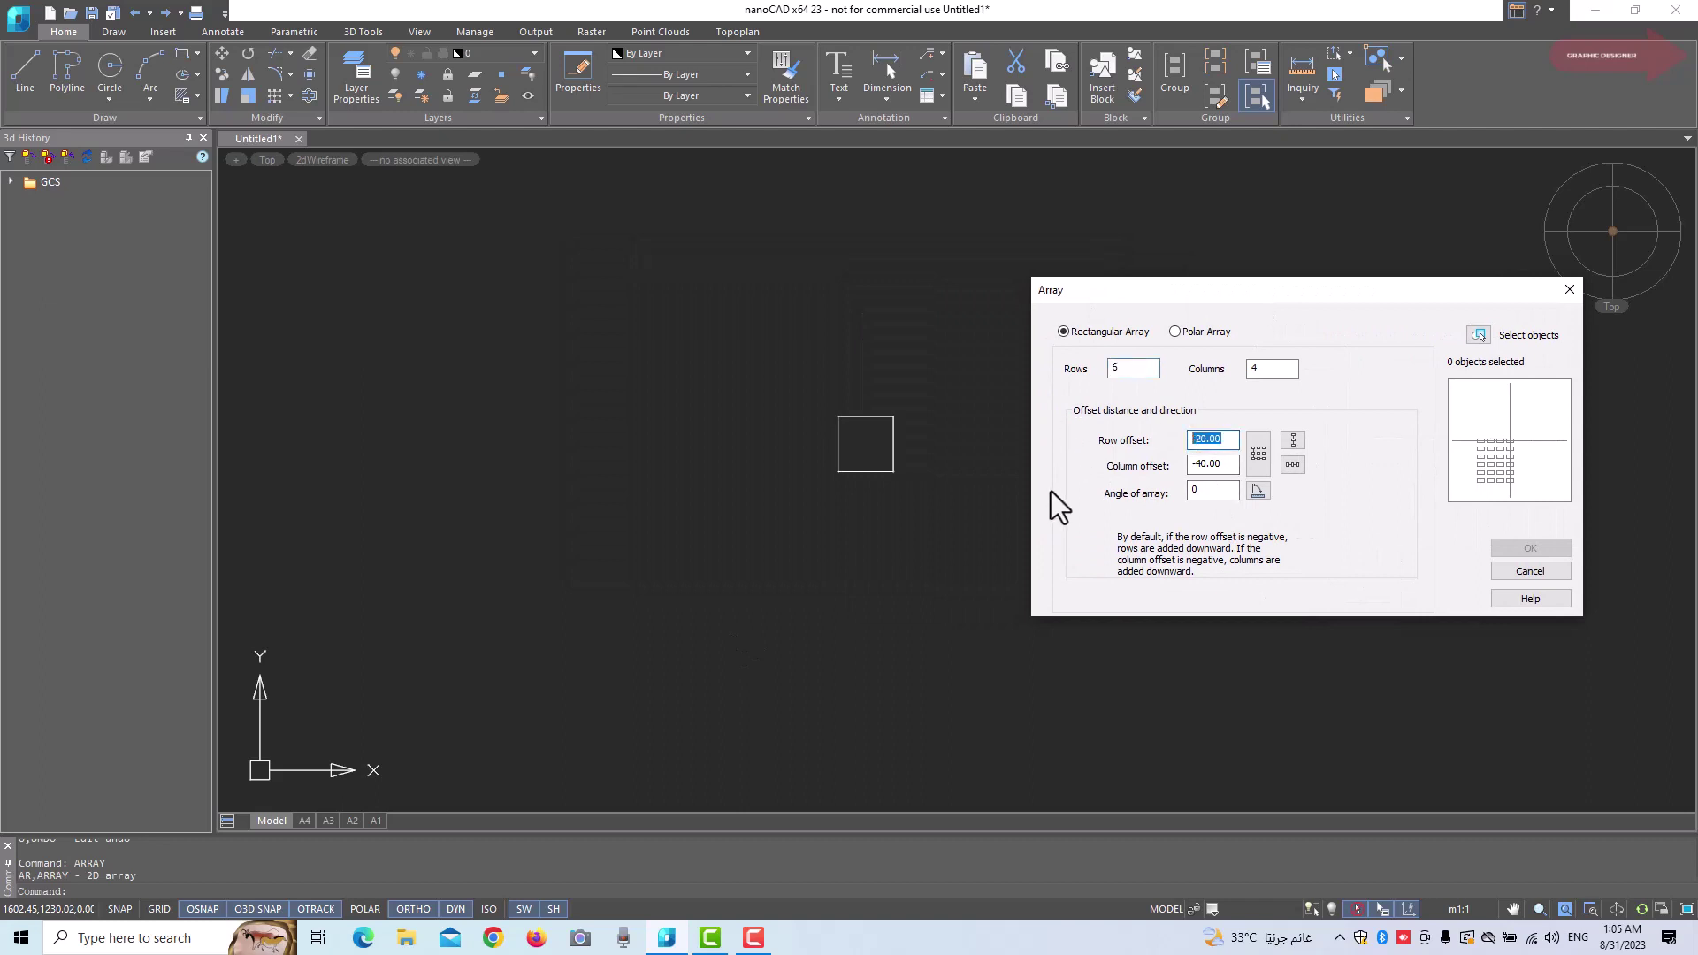
{"action": "type", "text": "20"}
{"action": "left_click_drag", "start_coordinate": [1233, 465], "coordinate": [1128, 470]}
{"action": "type", "text": "40"}
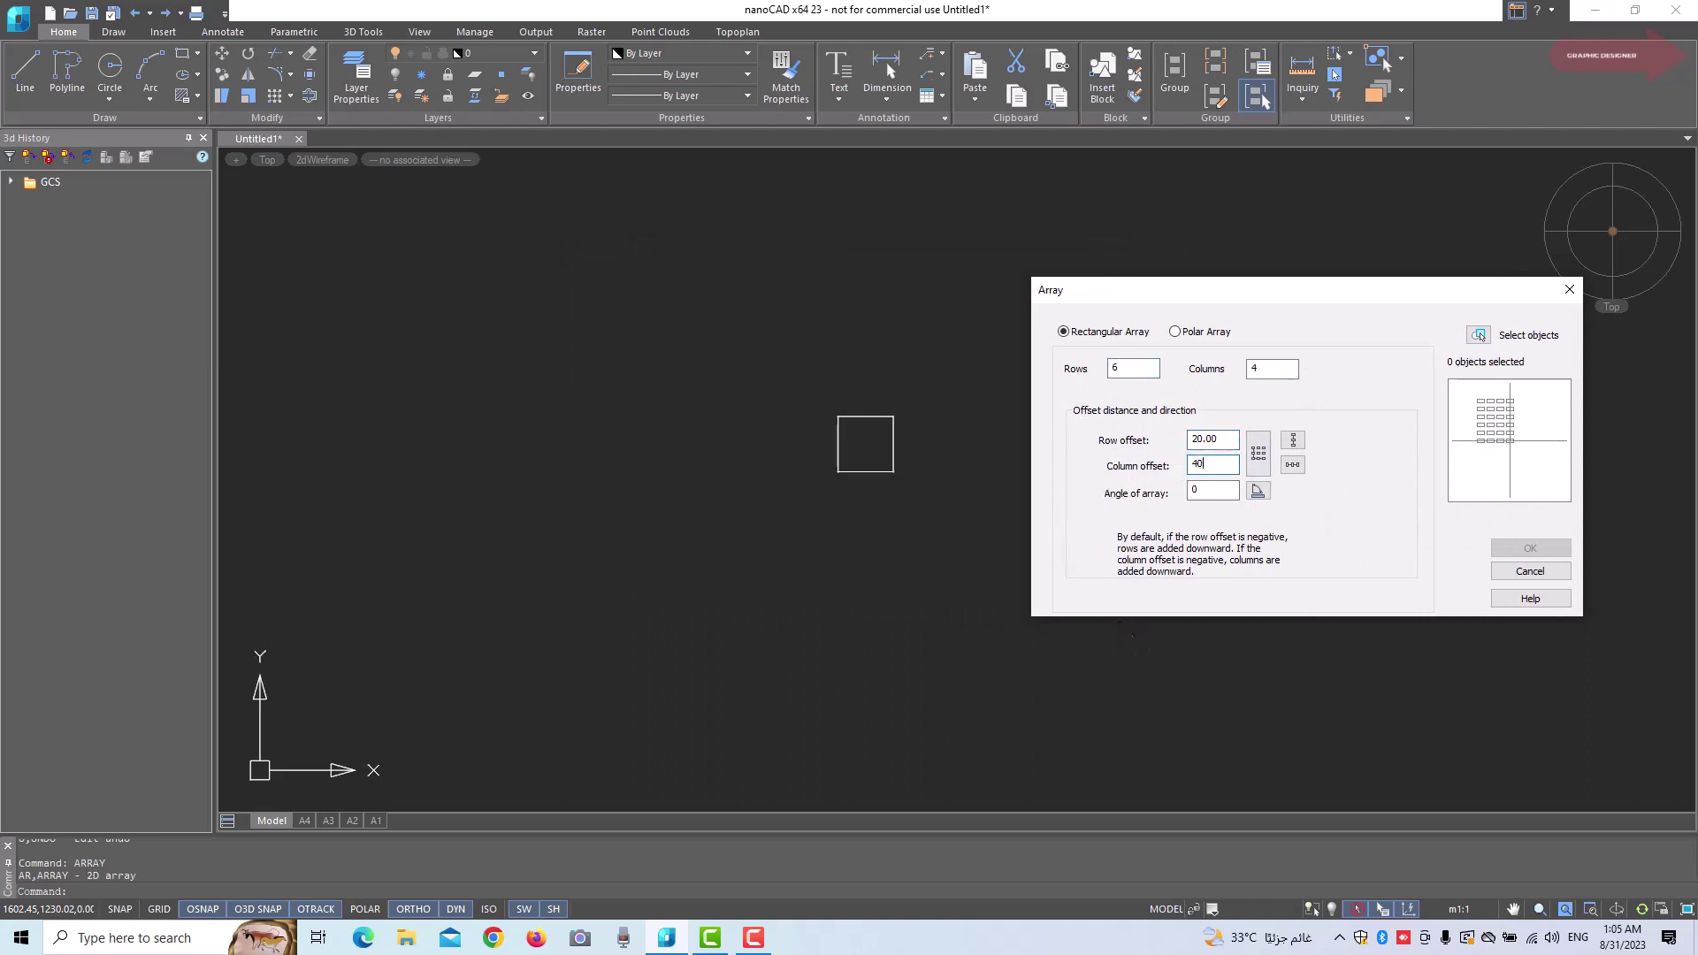
{"action": "double_click", "coordinate": [1208, 491]}
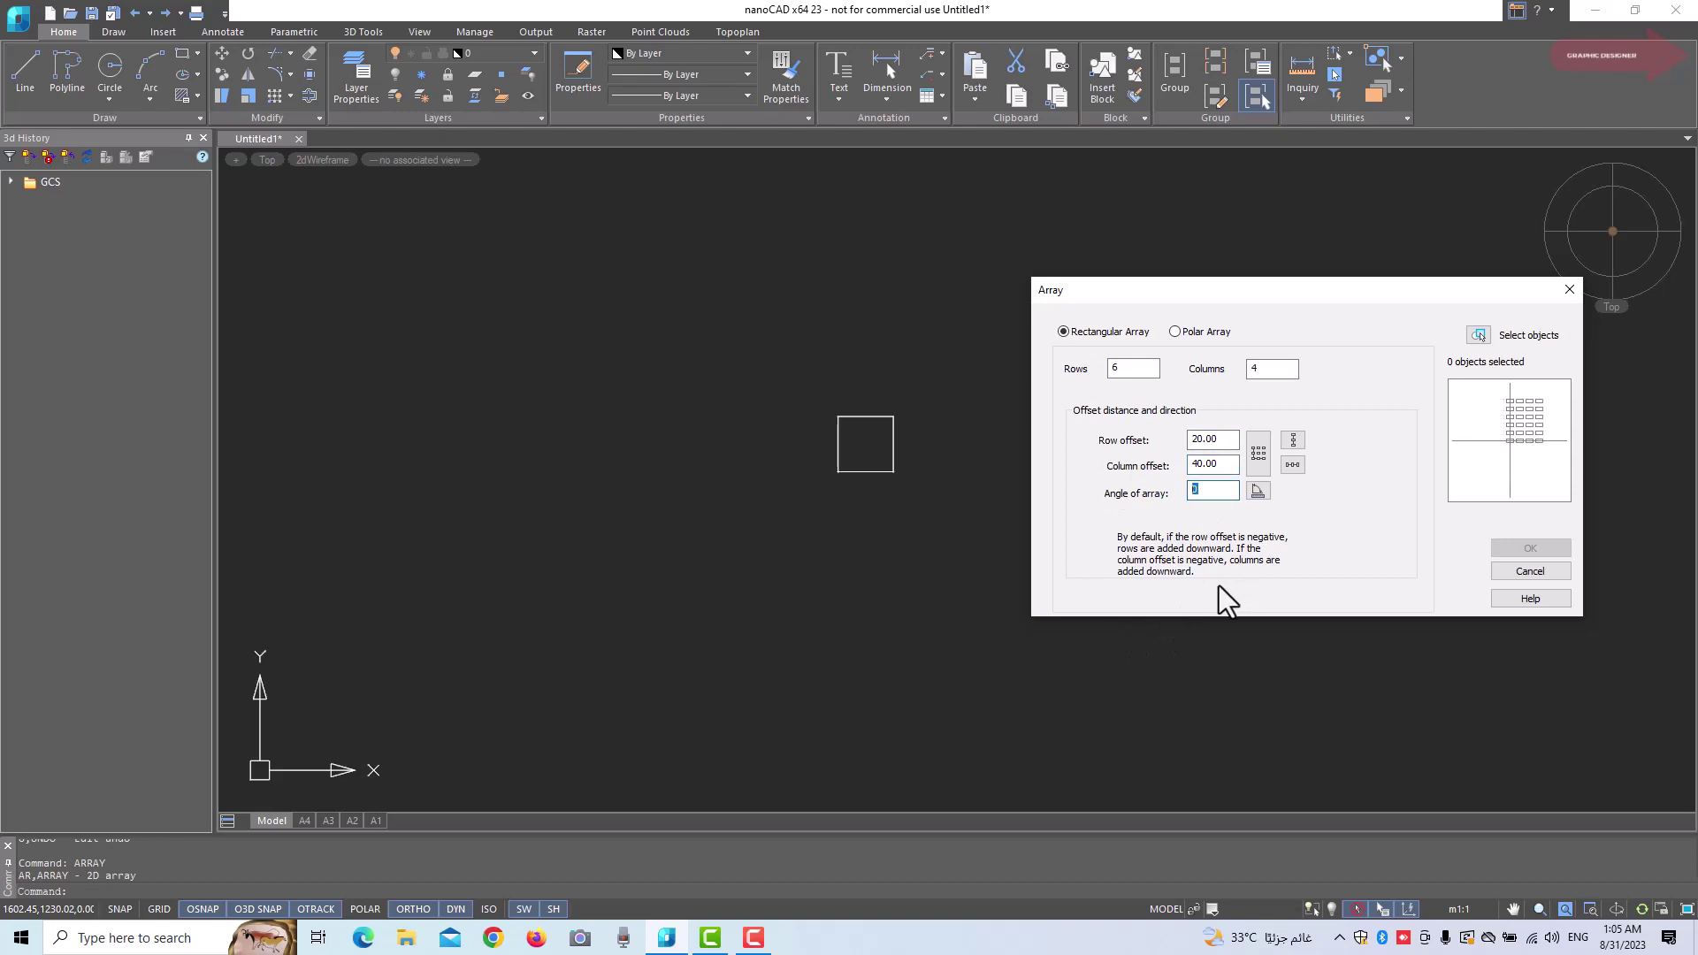
{"action": "type", "text": "45"}
Choose the square as the source object, create the 6-by-4 array angled at 45 degrees from it, and clear the selection
{"action": "left_click", "coordinate": [1479, 336]}
{"action": "left_click", "coordinate": [955, 352]}
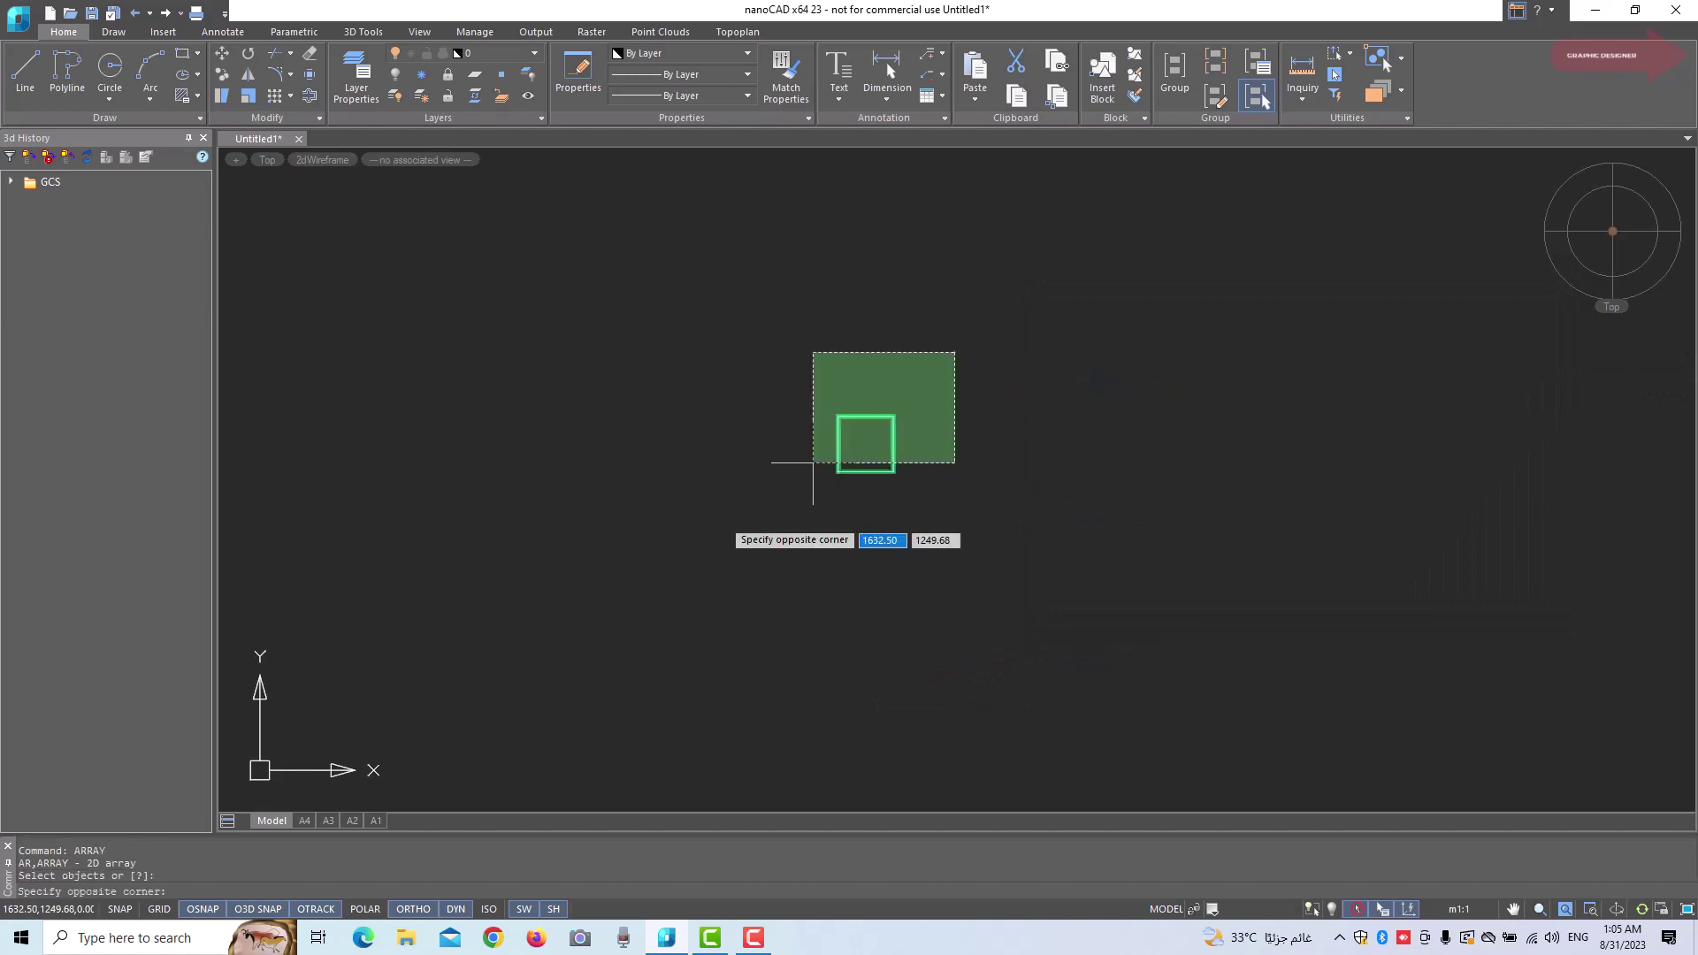
{"action": "left_click", "coordinate": [813, 462]}
{"action": "right_click", "coordinate": [1009, 516]}
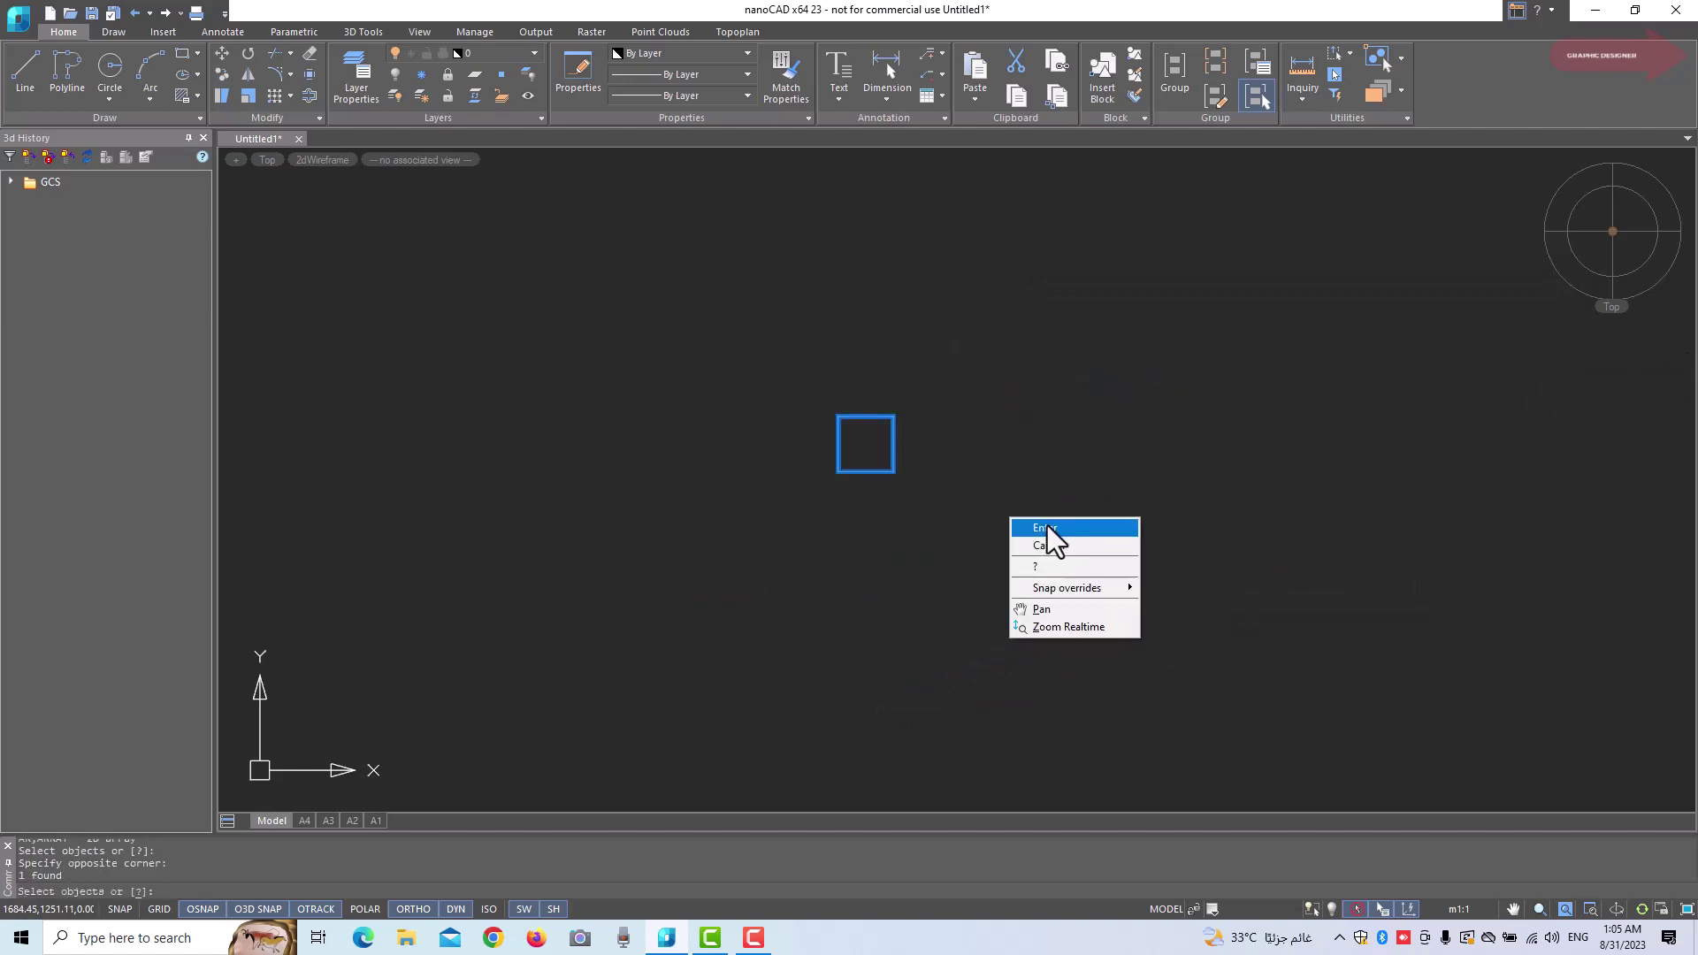
{"action": "left_click", "coordinate": [1049, 527]}
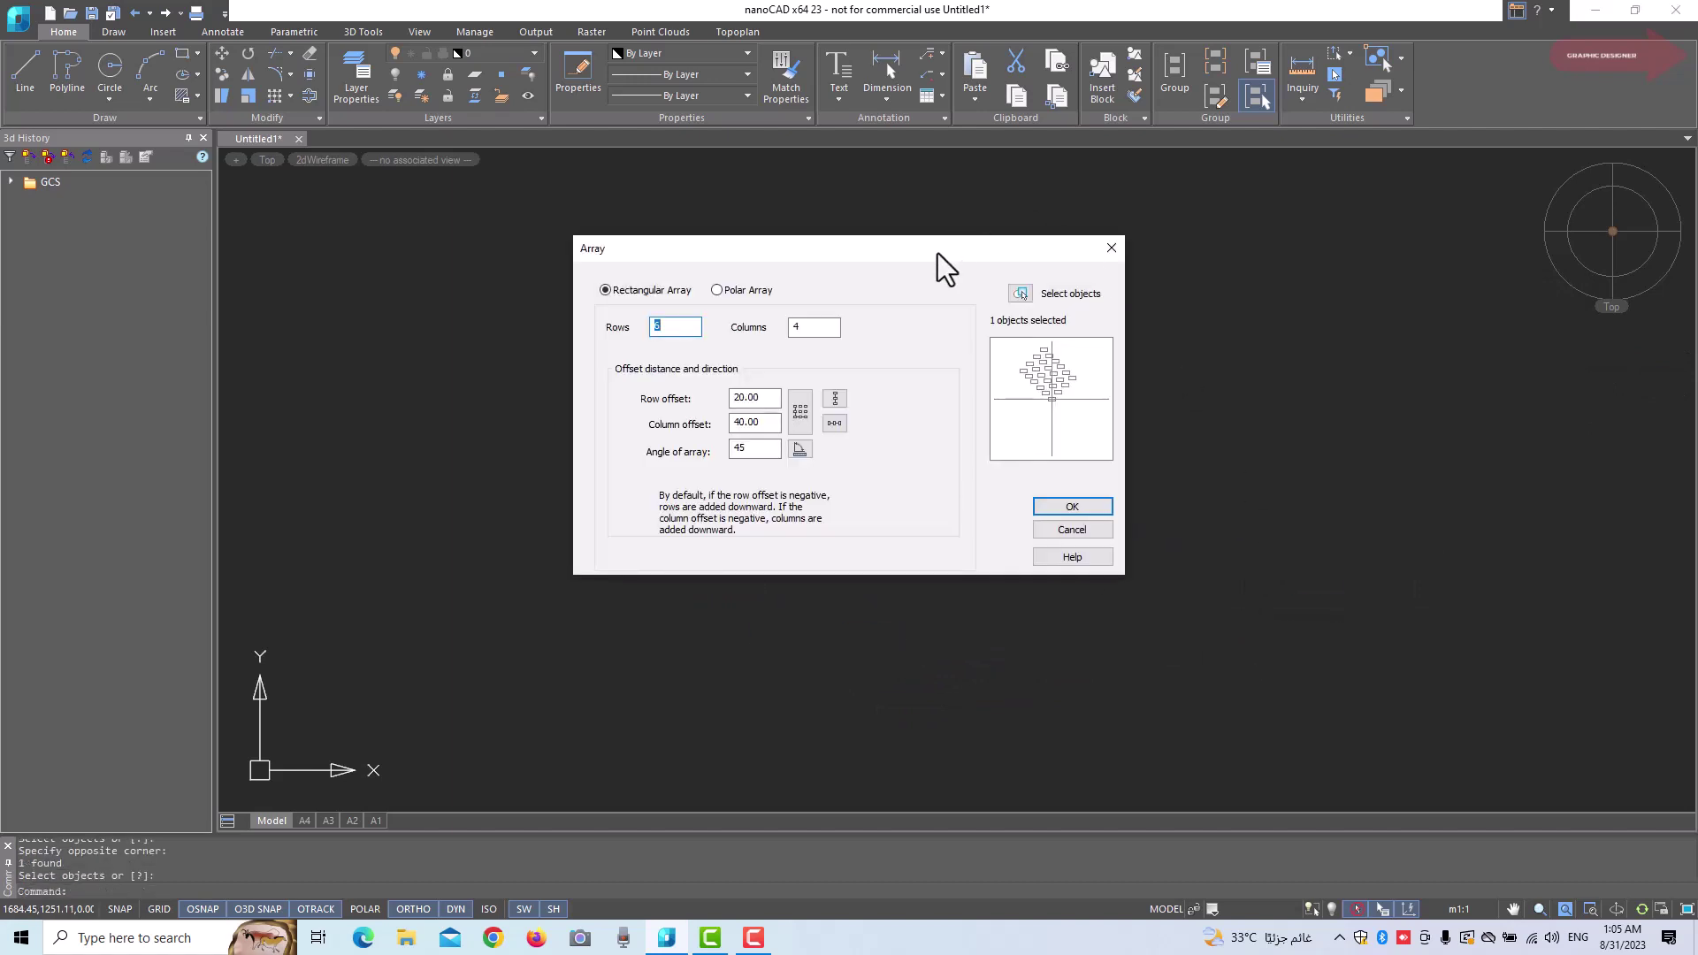
{"action": "left_click_drag", "start_coordinate": [938, 252], "coordinate": [1327, 304]}
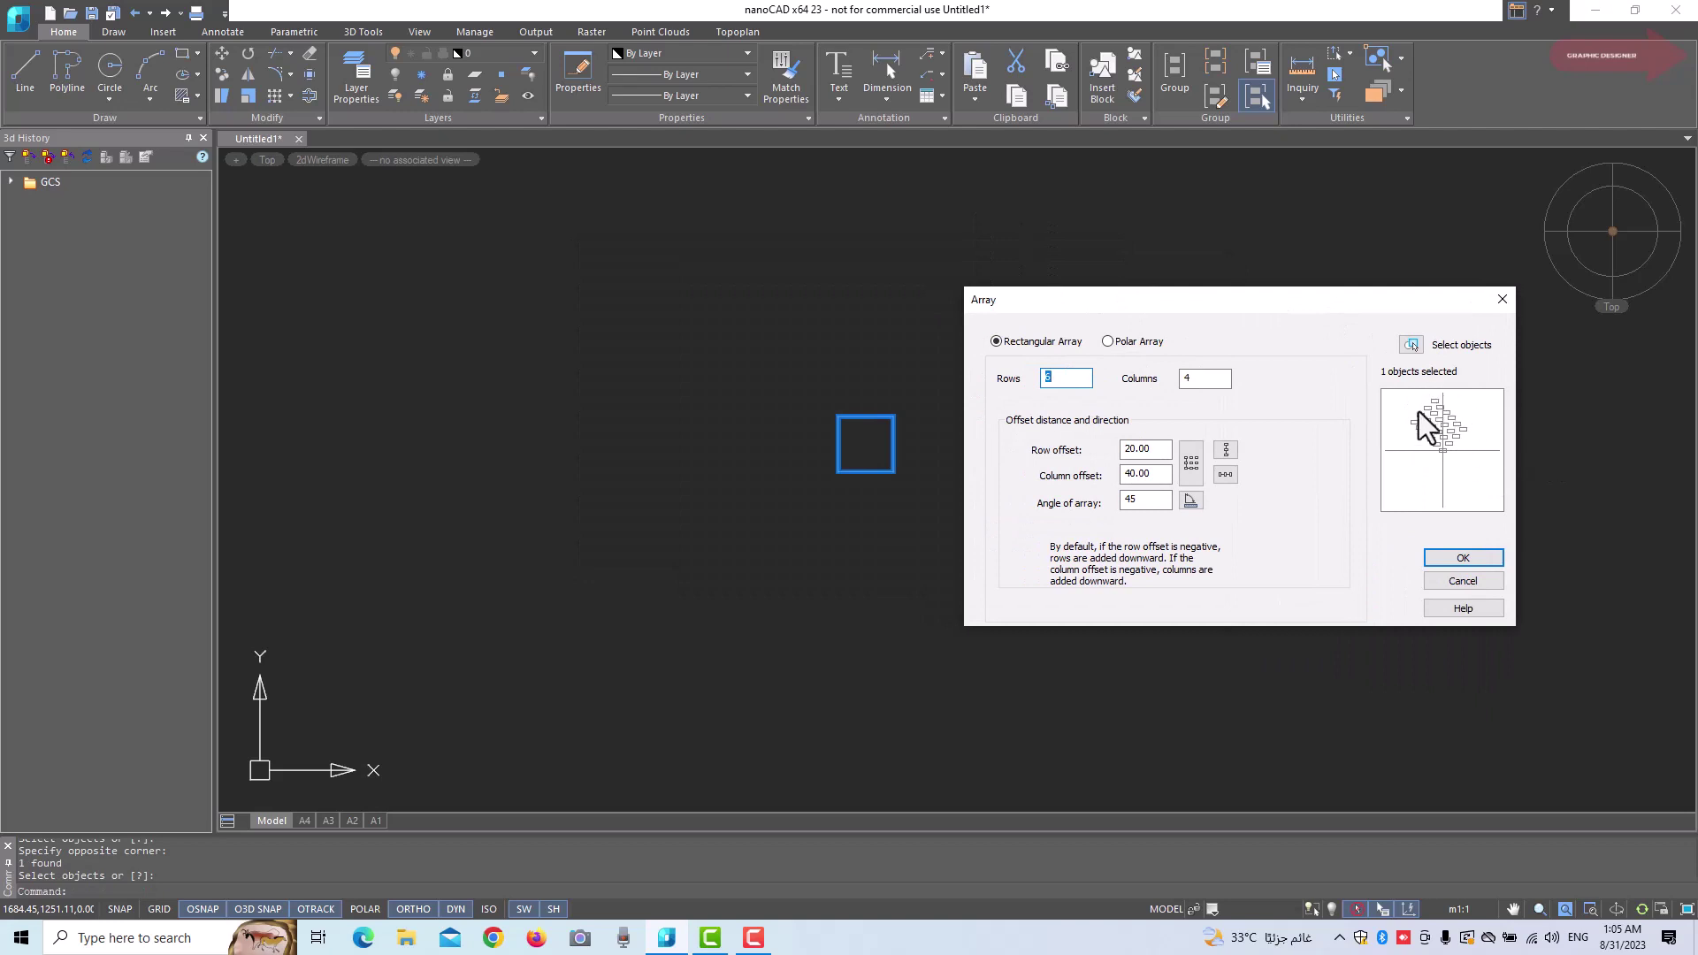
{"action": "left_click", "coordinate": [1471, 561]}
{"action": "scroll", "coordinate": [1095, 493], "scroll_direction": "down", "scroll_amount": 3}
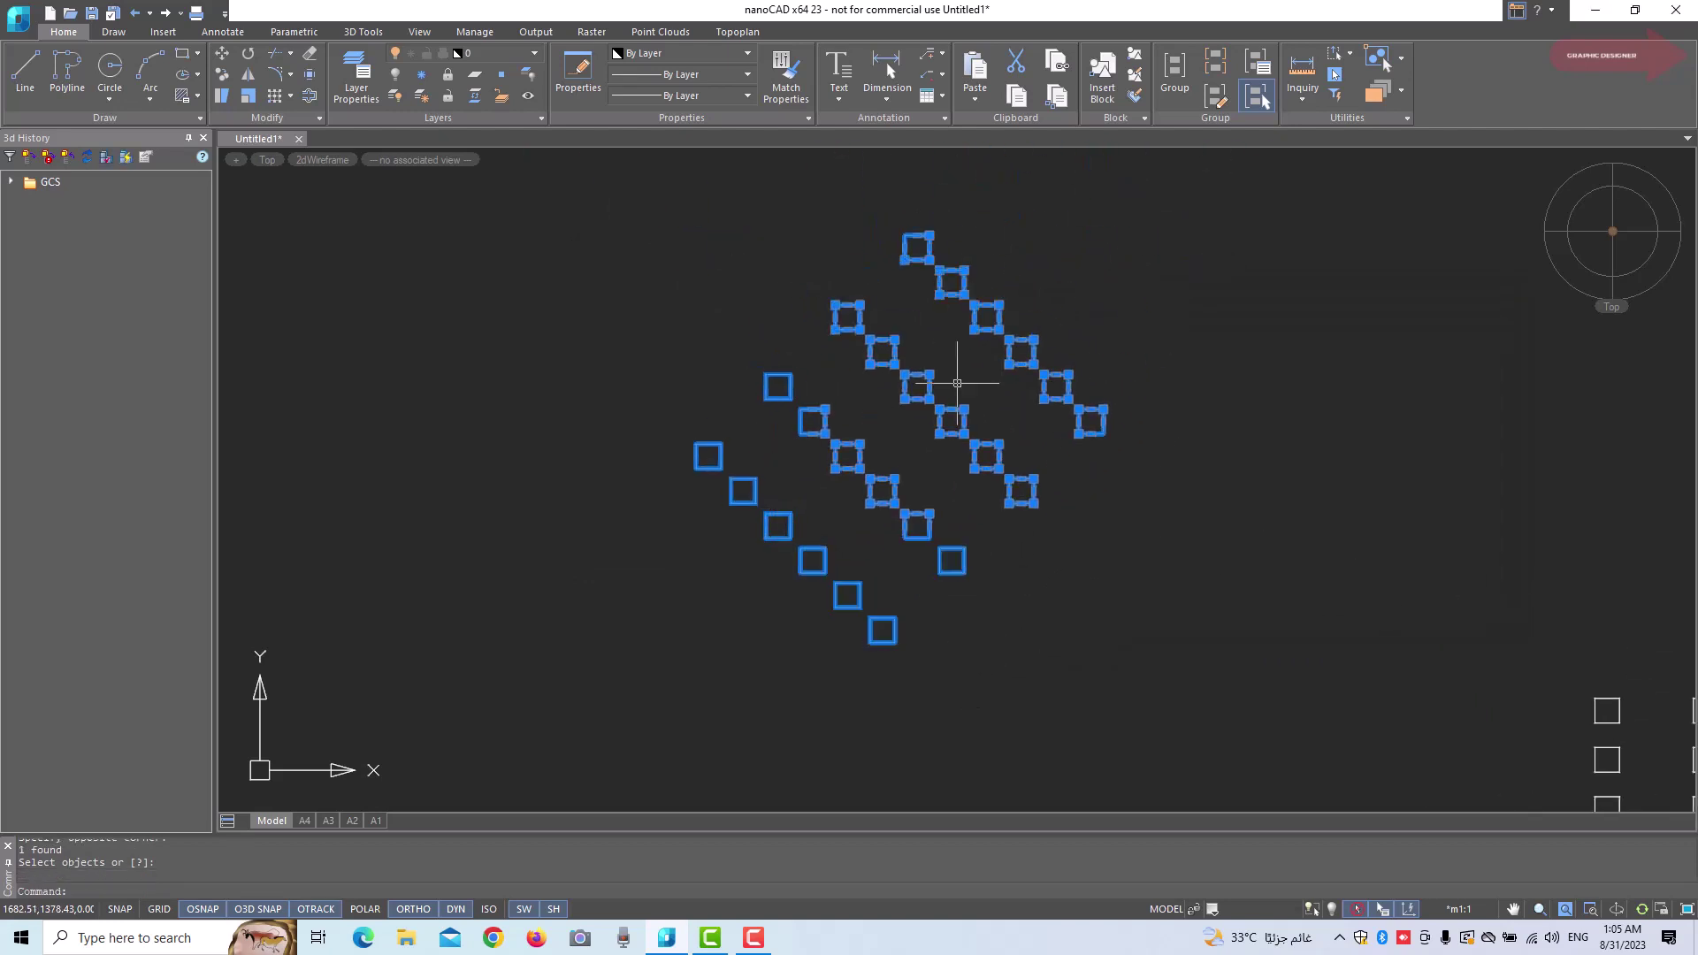
{"action": "scroll", "coordinate": [910, 465], "scroll_direction": "up", "scroll_amount": 2}
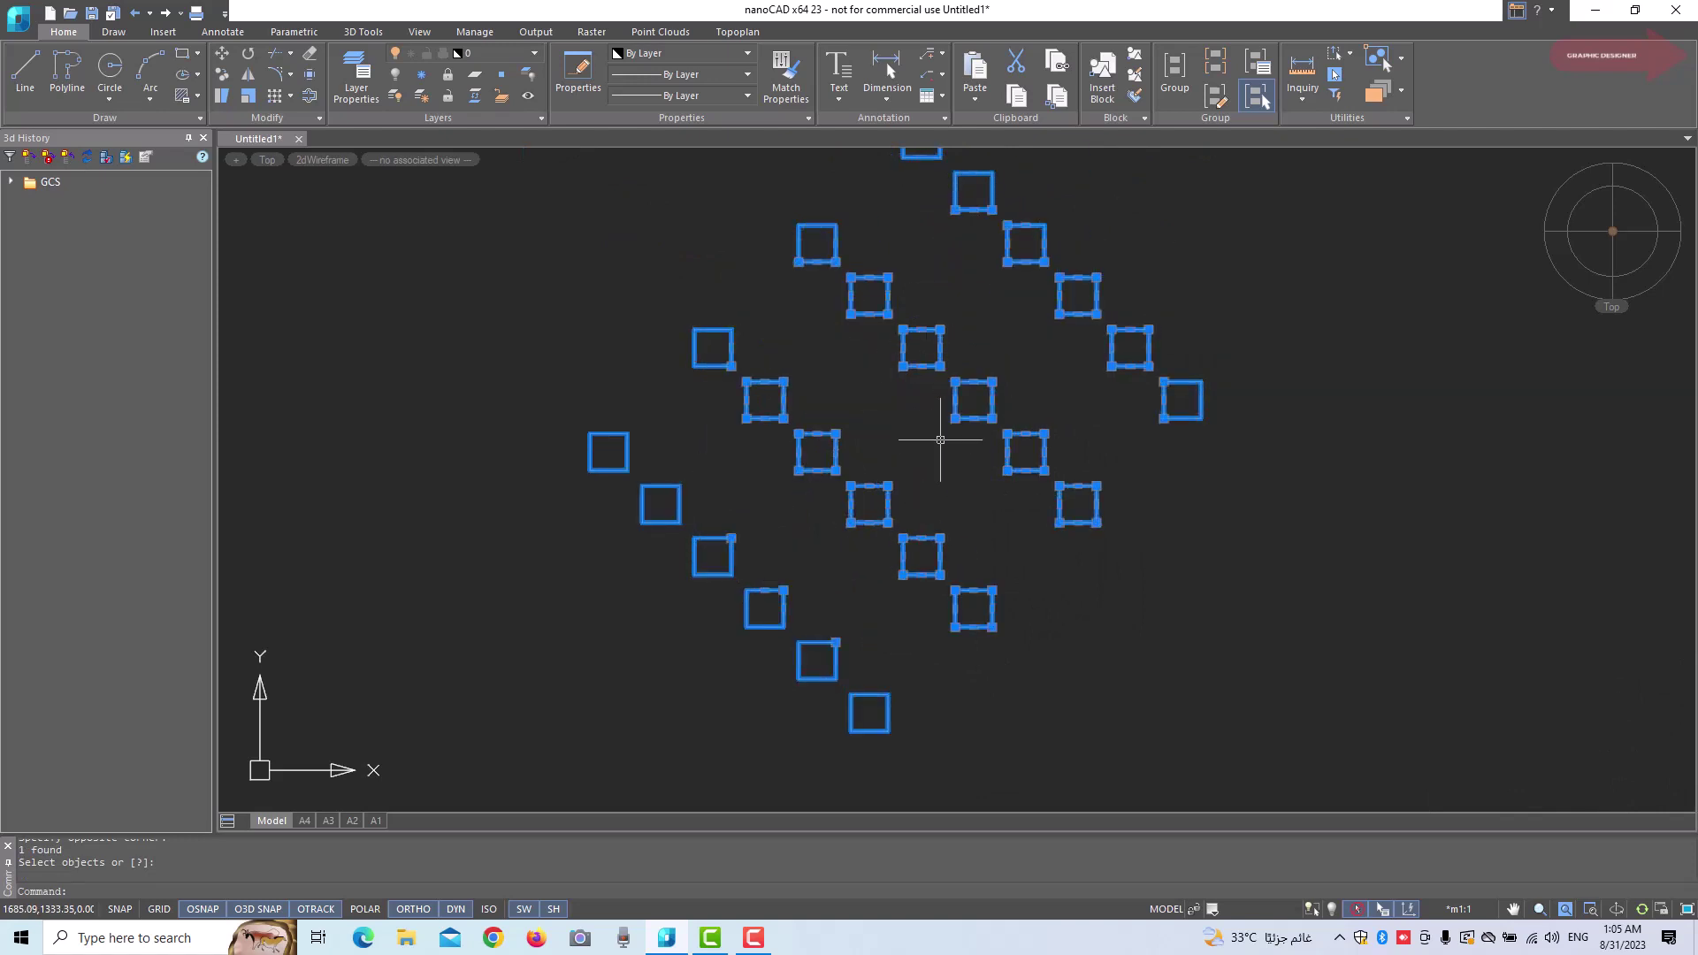
{"action": "middle_click_drag", "start_coordinate": [1007, 545], "coordinate": [1013, 551]}
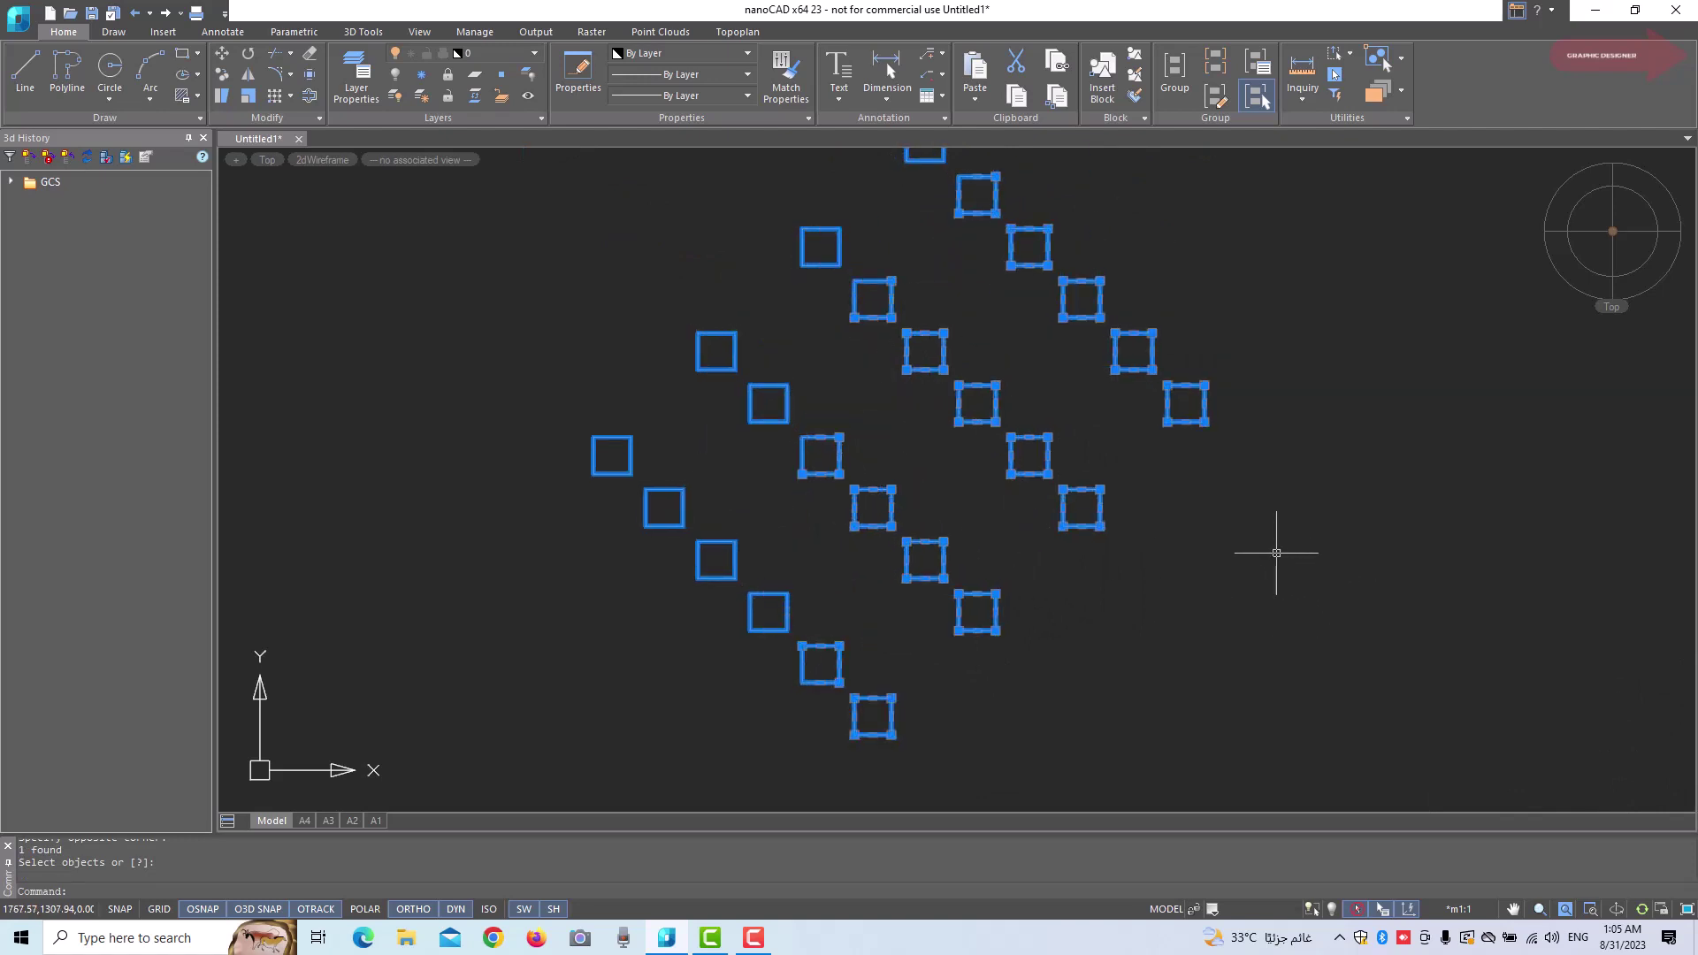
{"action": "key", "text": "Escape"}
{"action": "key", "text": "Escape"}
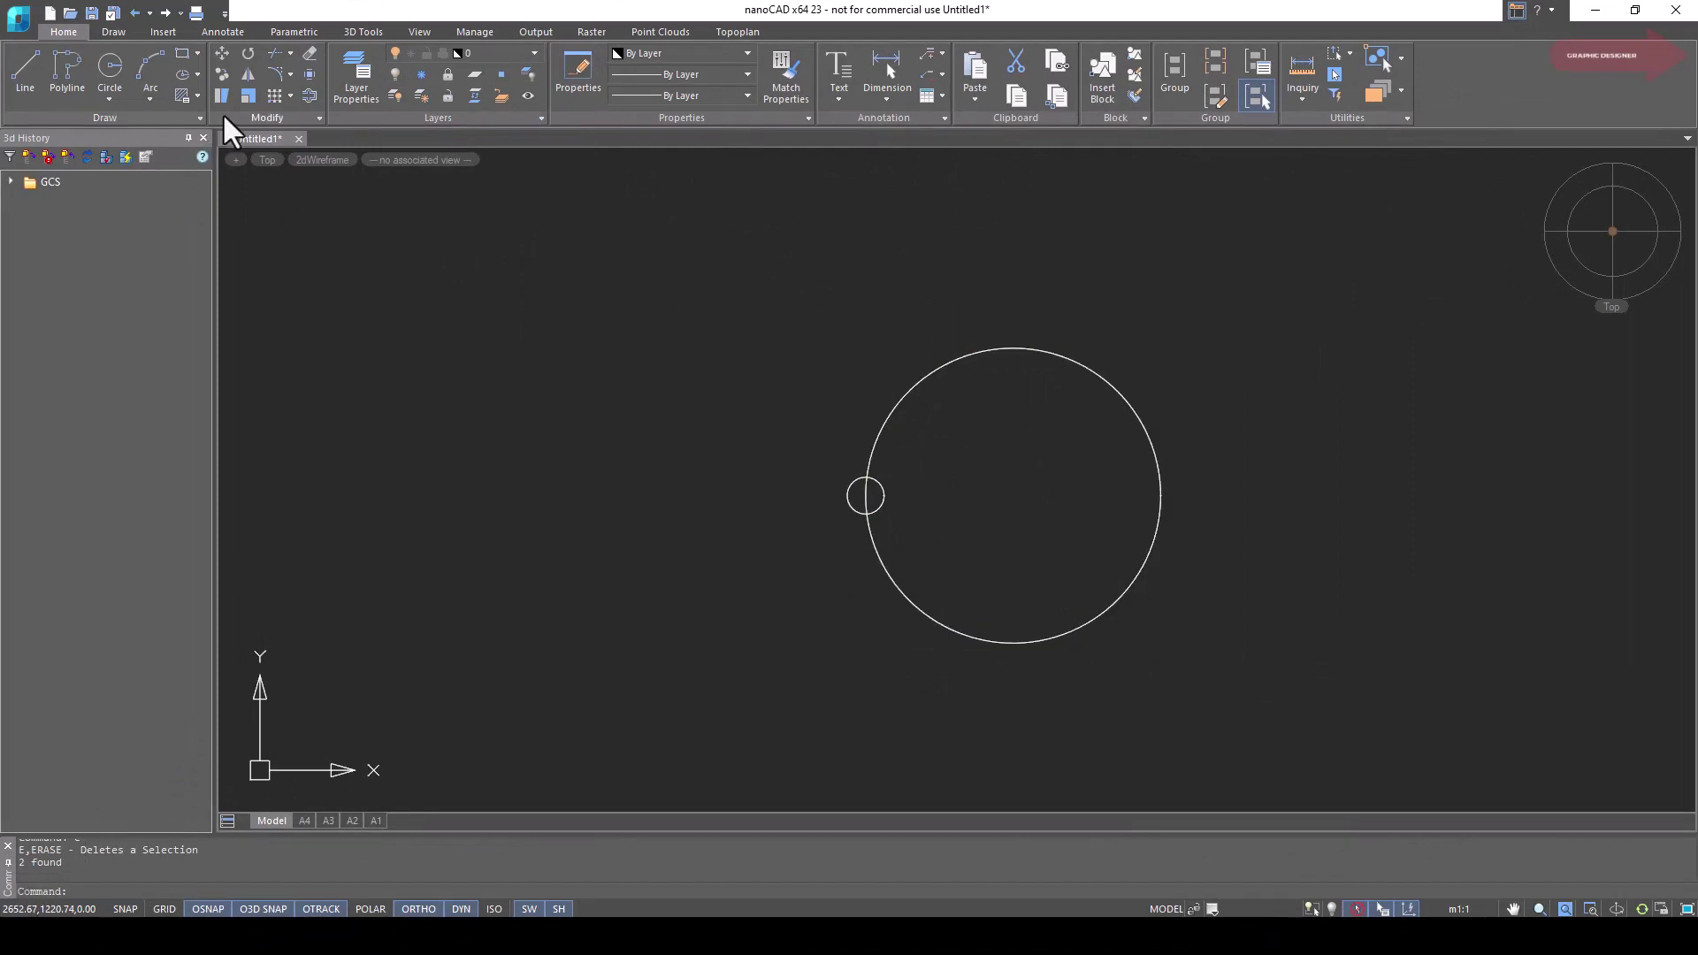
{"action": "left_click", "coordinate": [289, 96]}
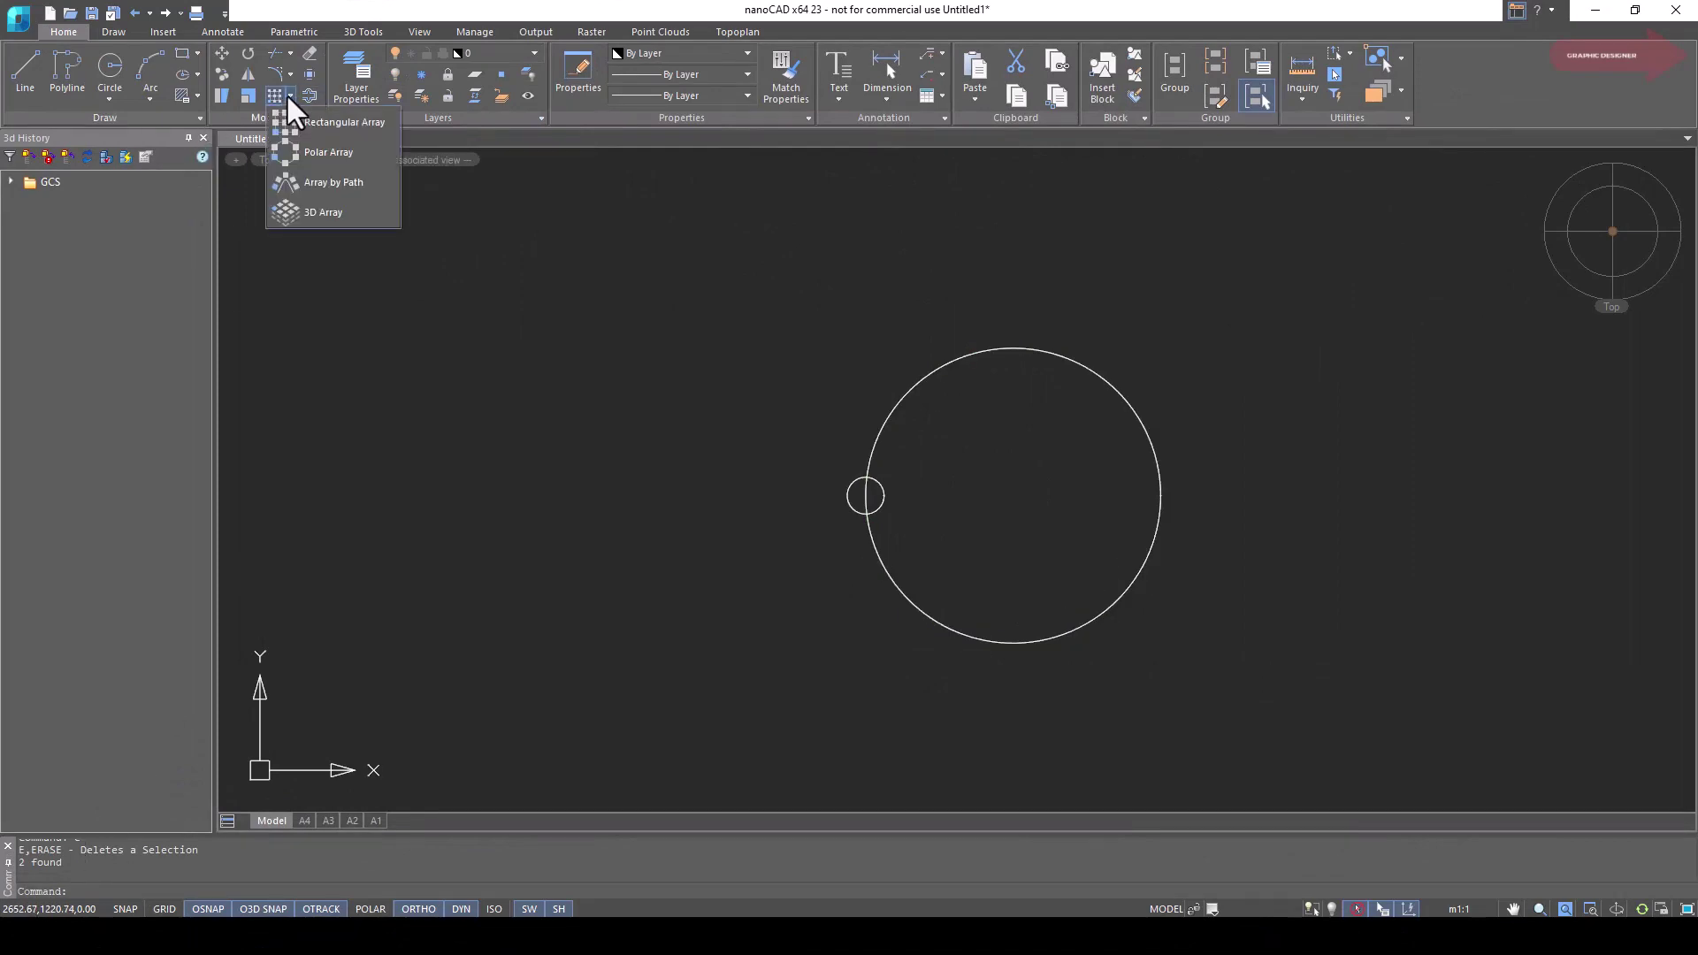
{"action": "left_click", "coordinate": [313, 149]}
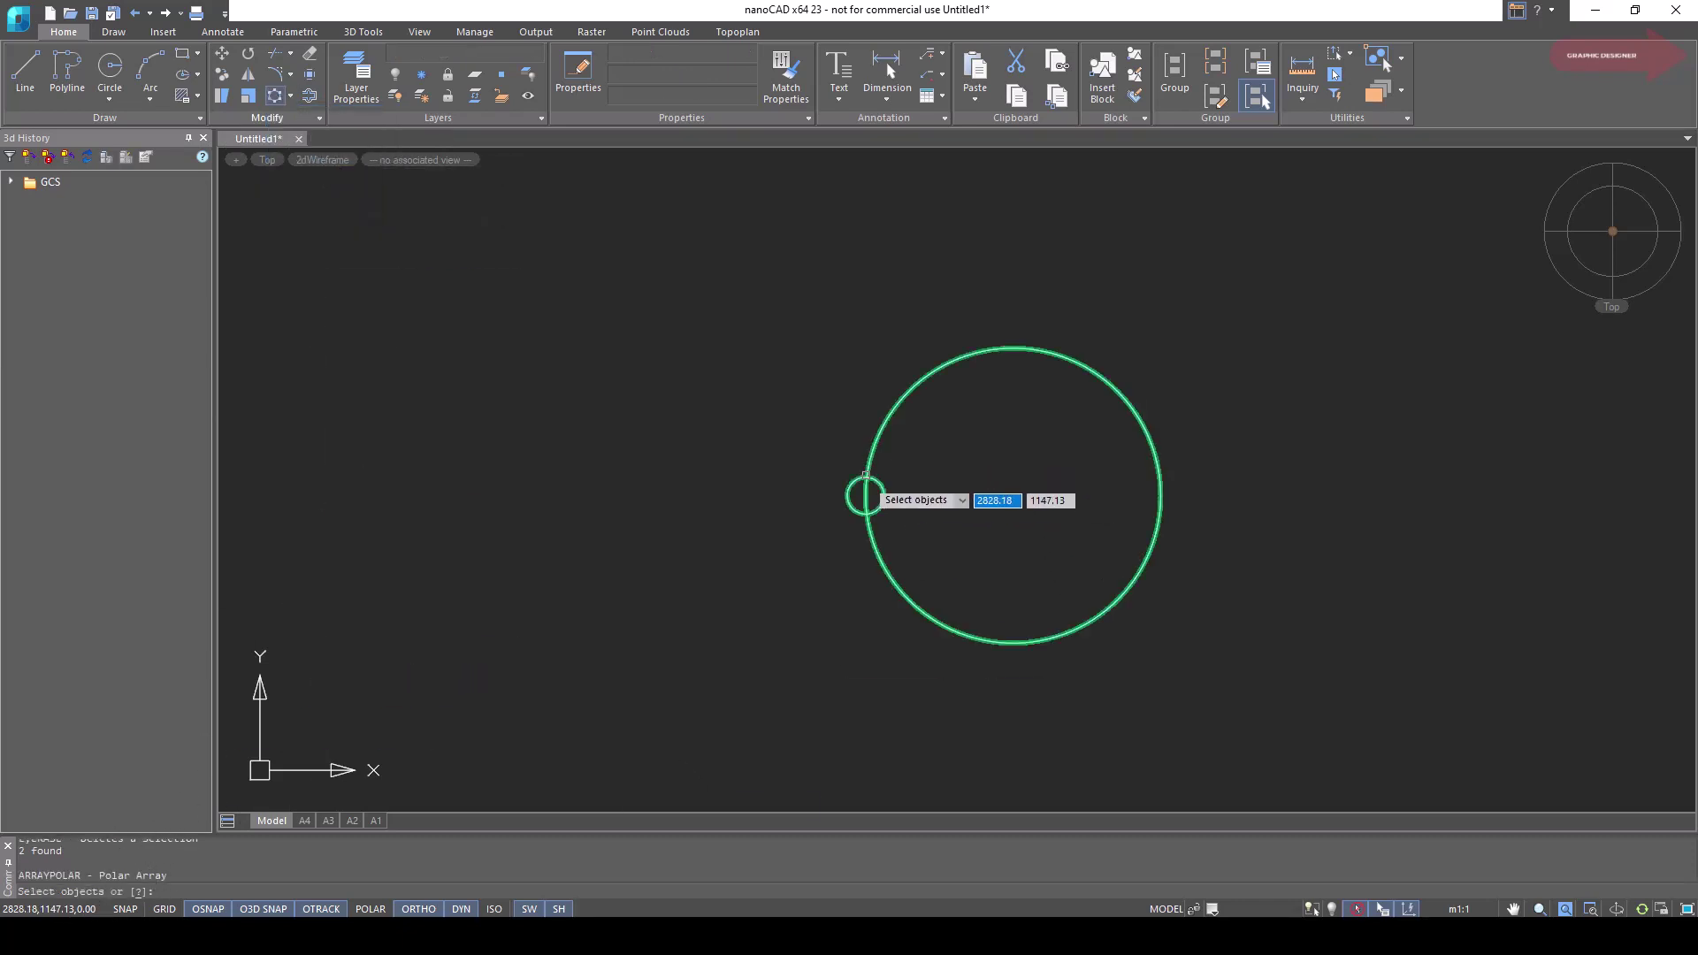
{"action": "left_click", "coordinate": [887, 494]}
{"action": "right_click", "coordinate": [799, 542]}
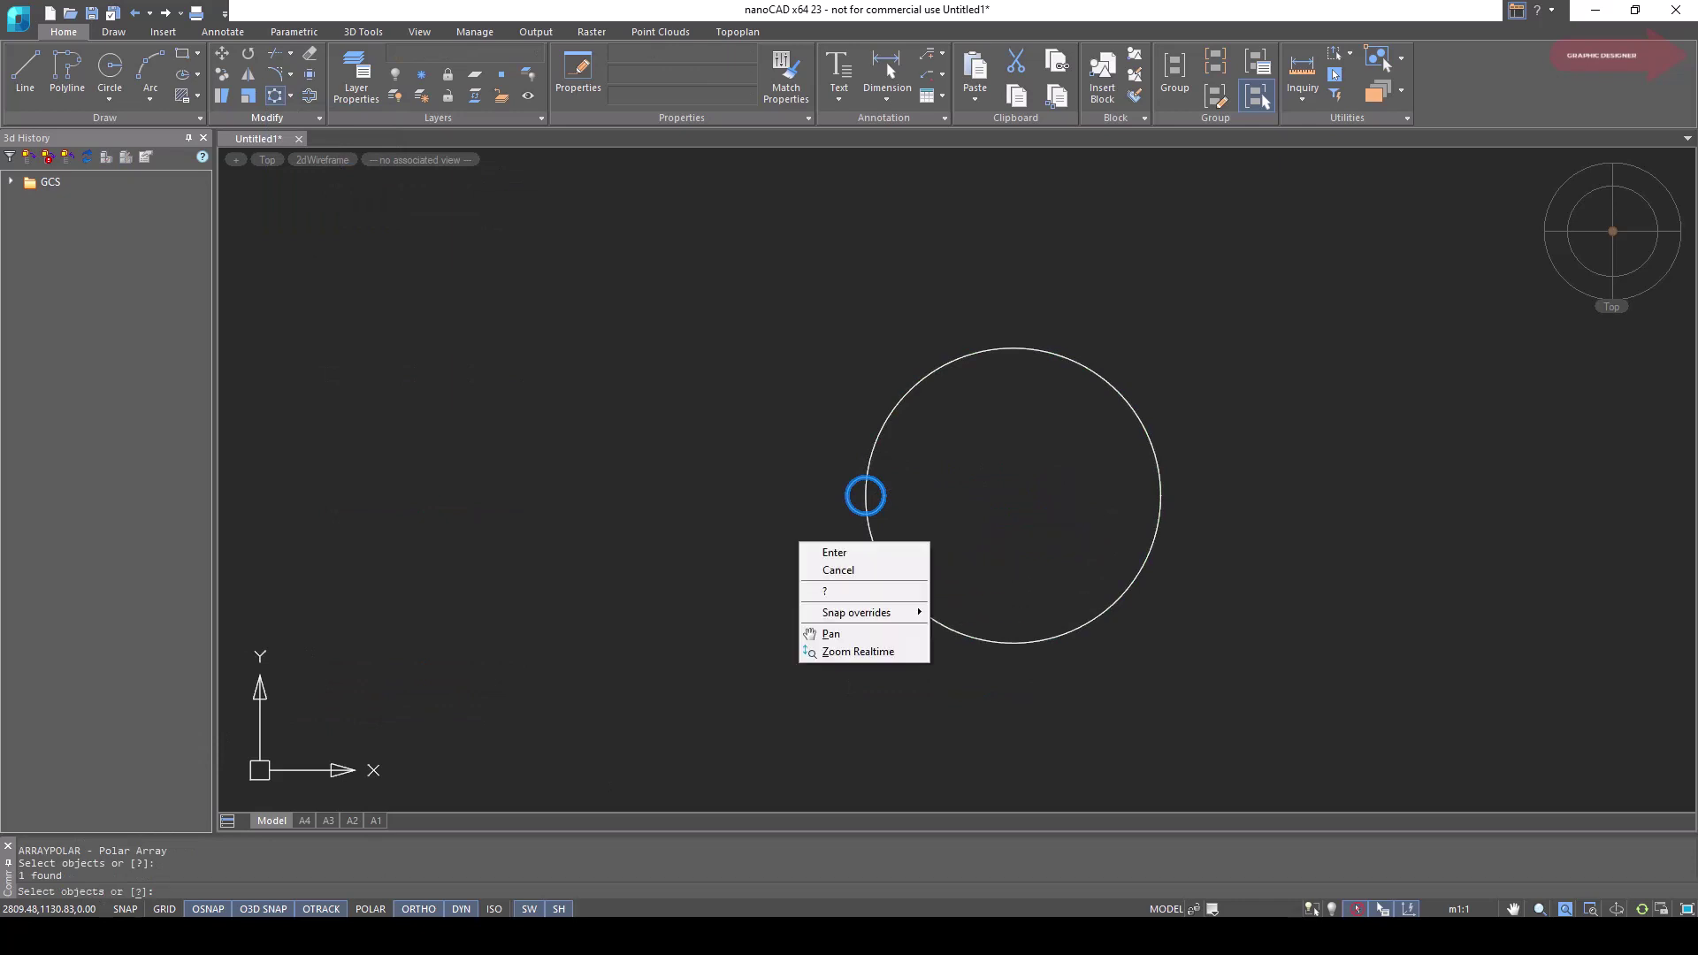
{"action": "left_click", "coordinate": [849, 551]}
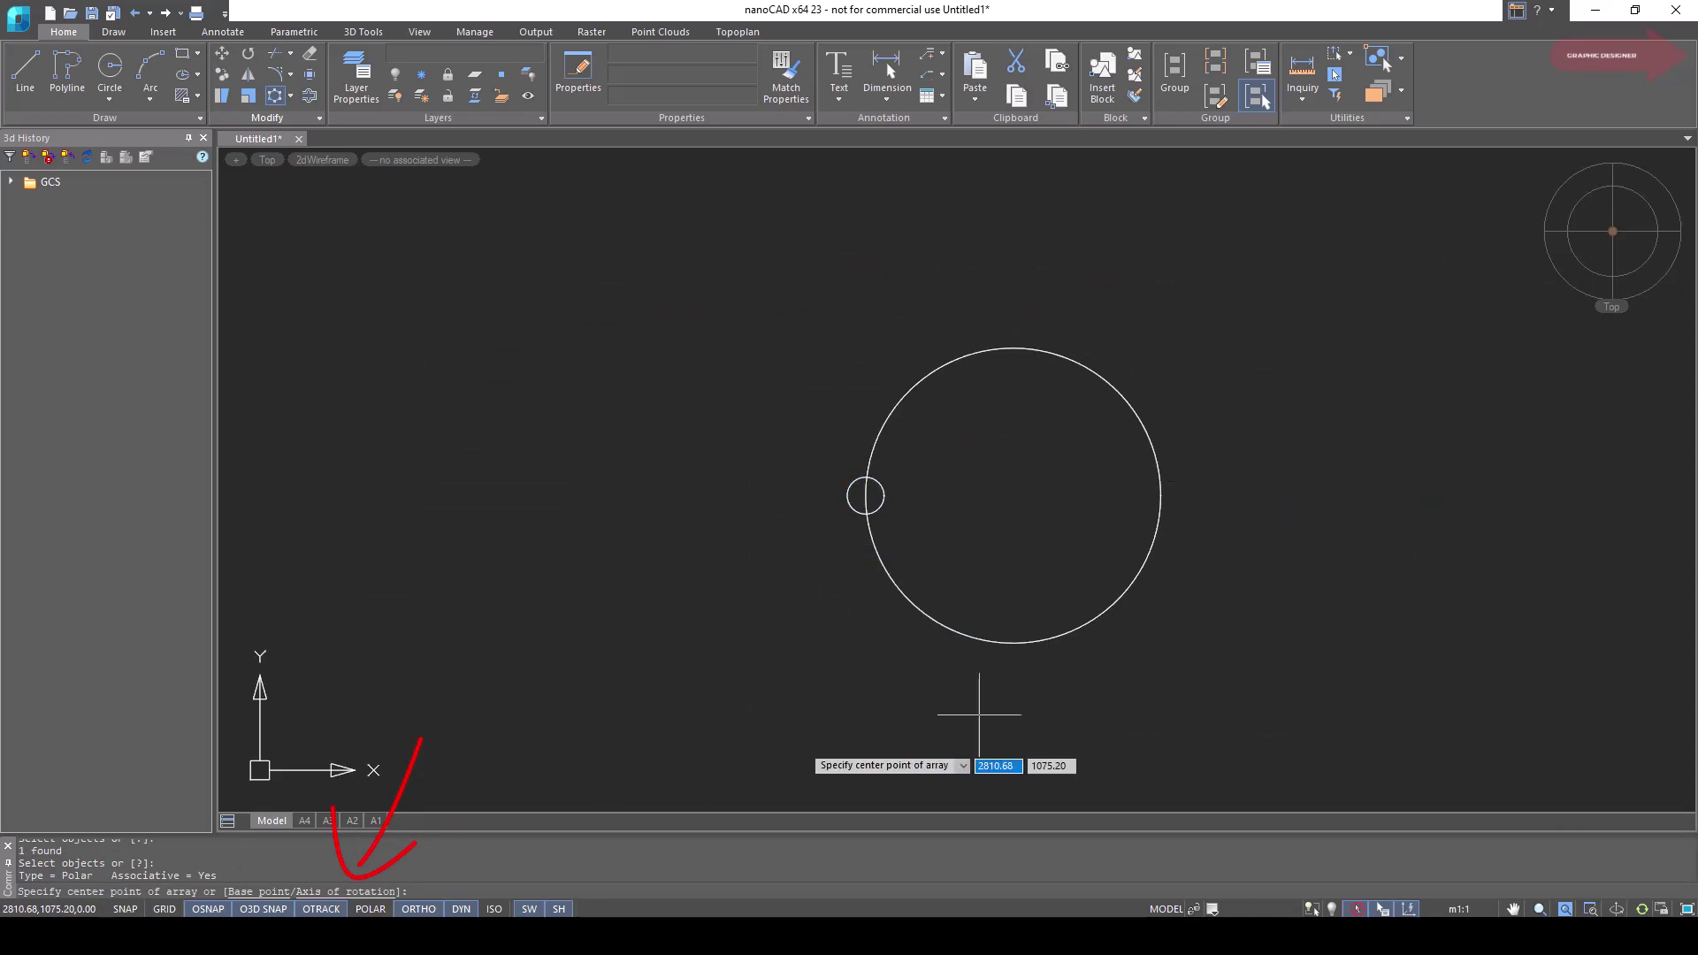
{"action": "key", "text": "Escape"}
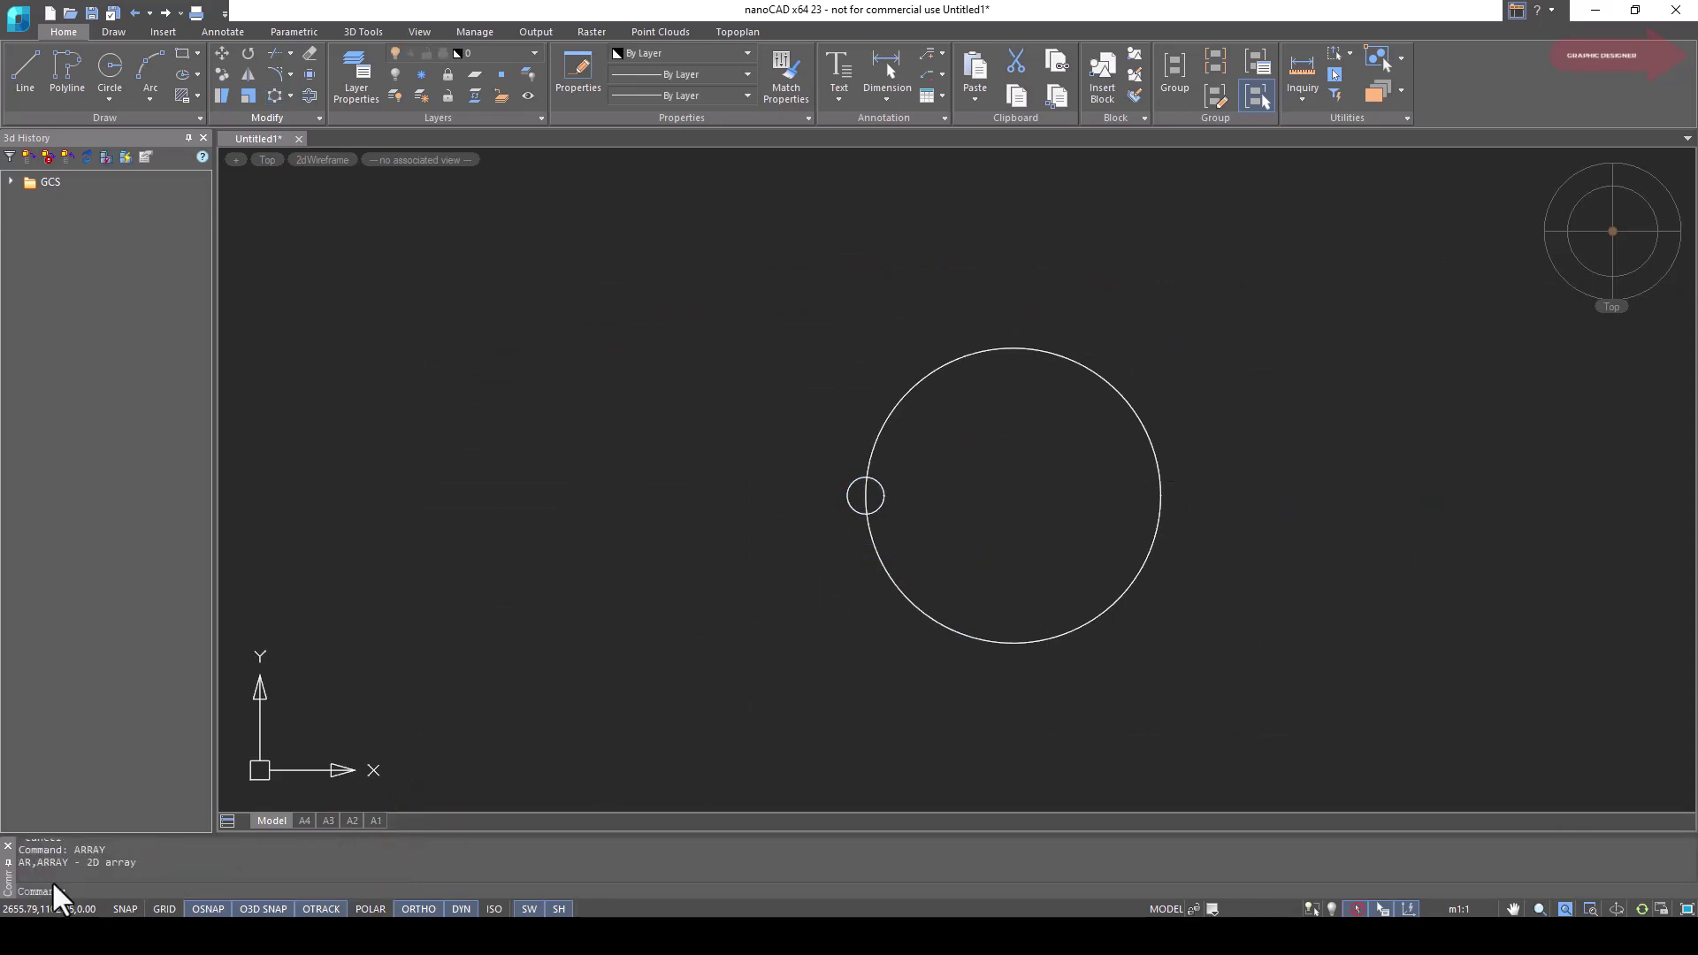
Start the 2D Array command and switch the array type to polar
{"action": "type", "text": "ar"}
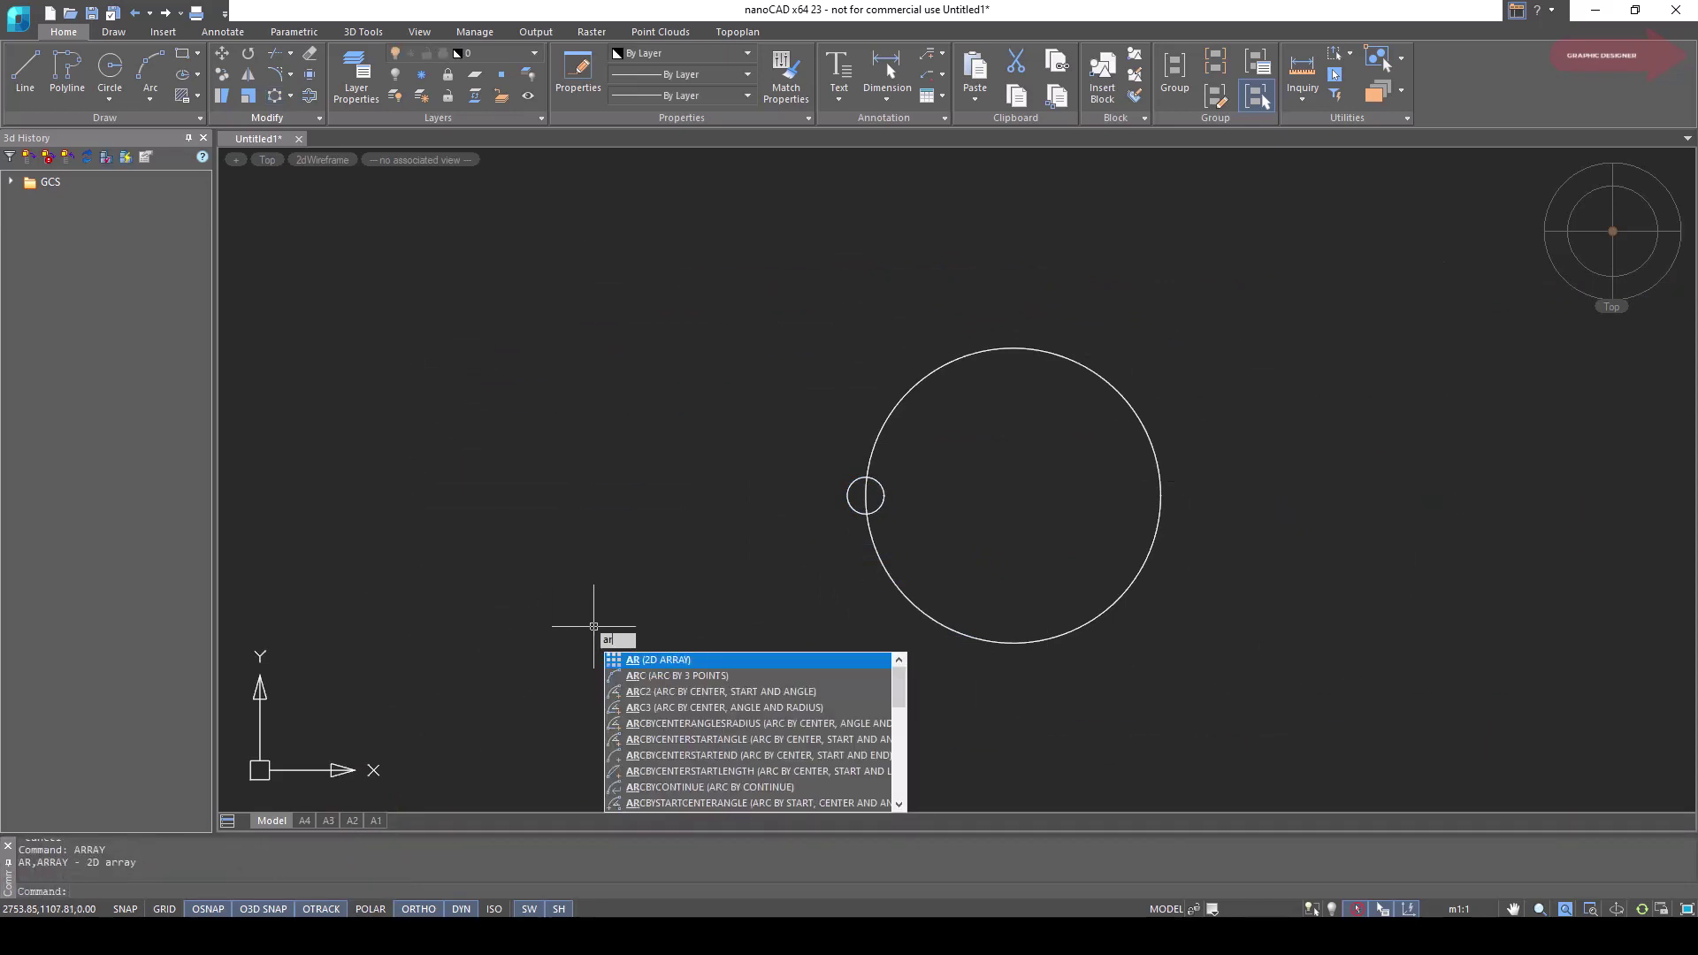
{"action": "type", "text": "ray"}
{"action": "key", "text": "Return"}
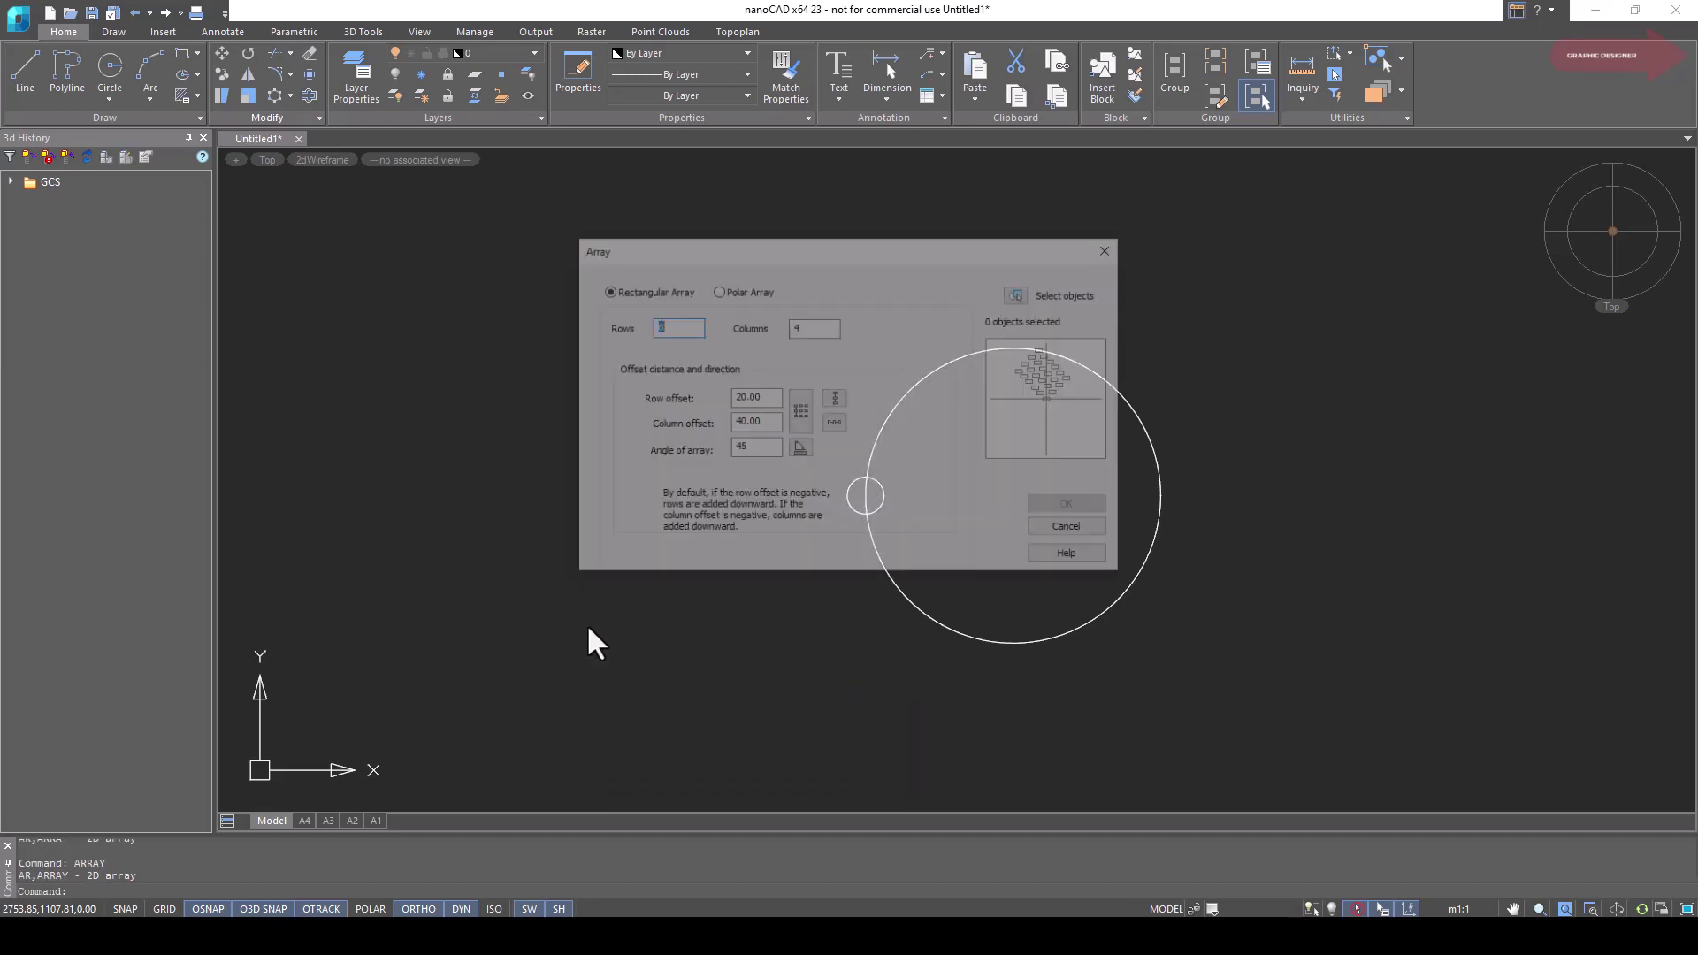
{"action": "left_click_drag", "start_coordinate": [777, 251], "coordinate": [506, 254]}
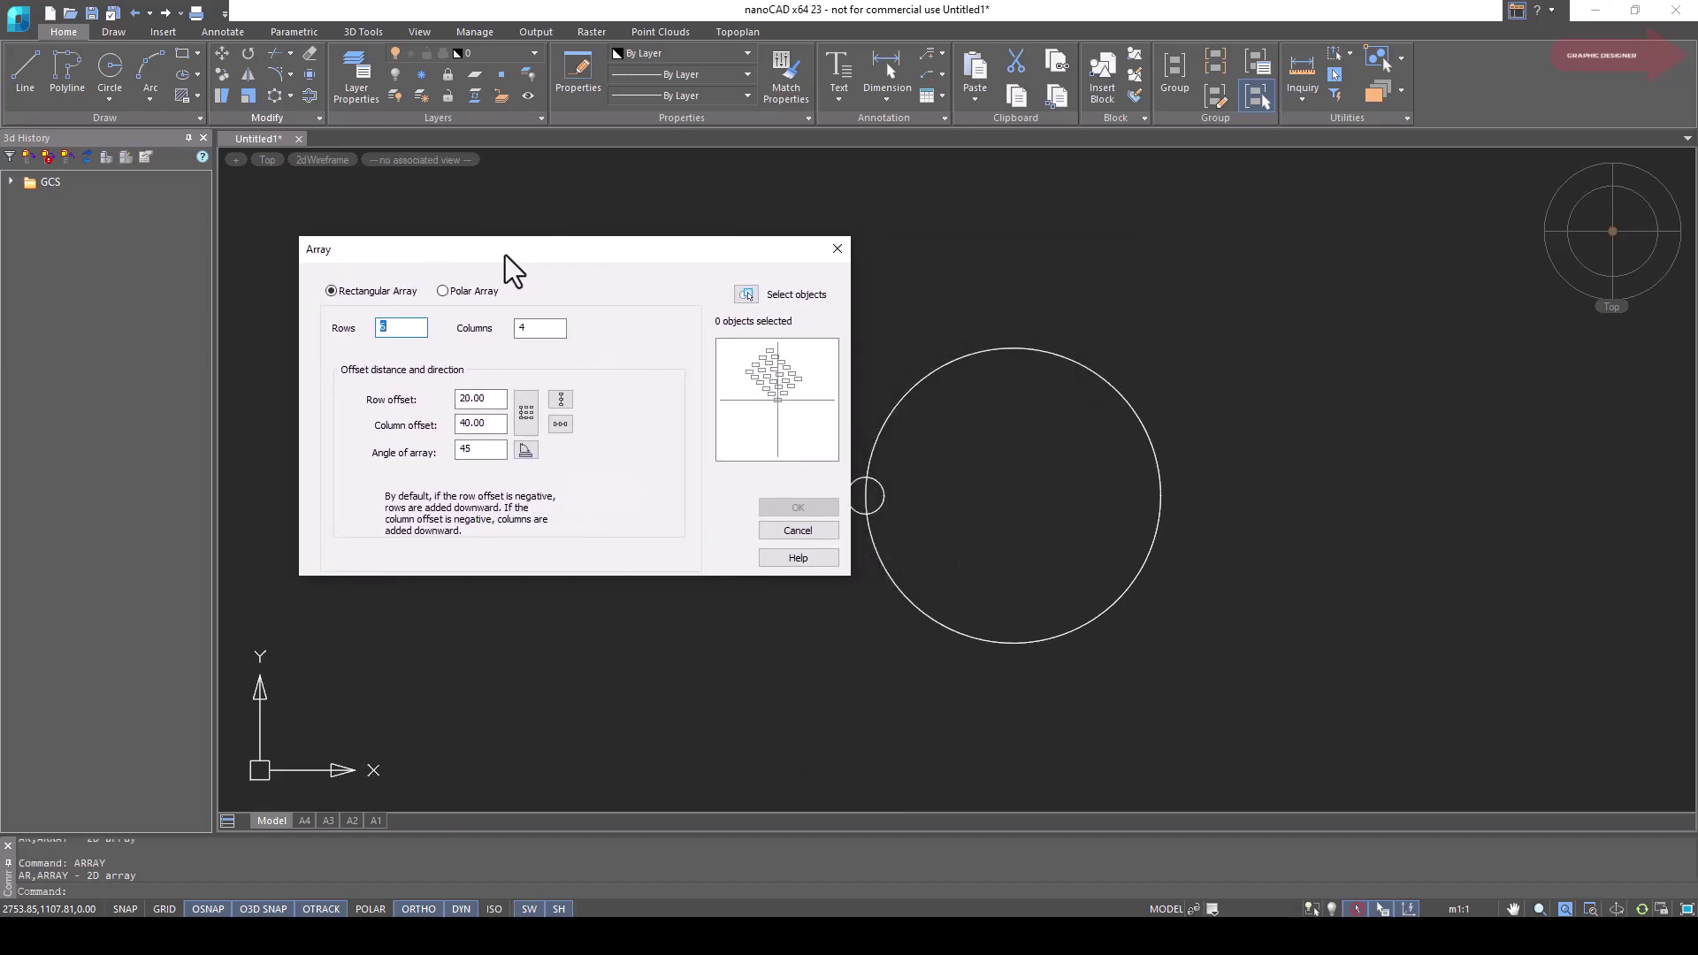
{"action": "left_click", "coordinate": [442, 293]}
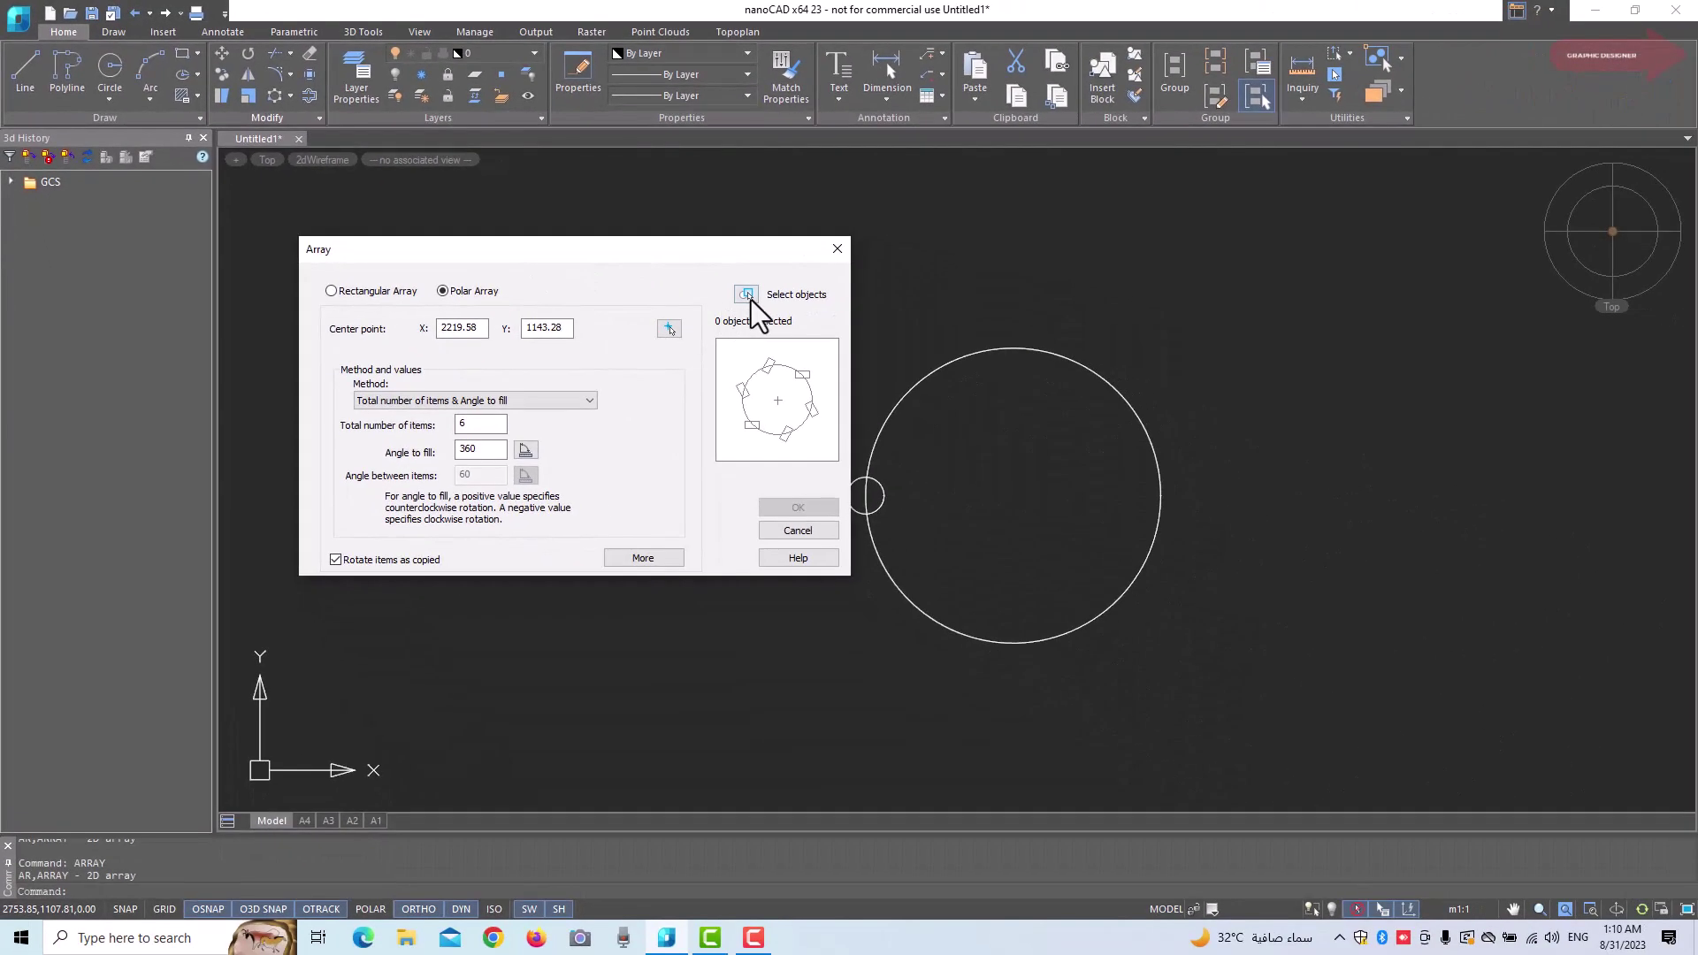
Create a polar array of the small circle around the large circle's center with 6 items over 360 degrees, and undo it
{"action": "left_click", "coordinate": [746, 294]}
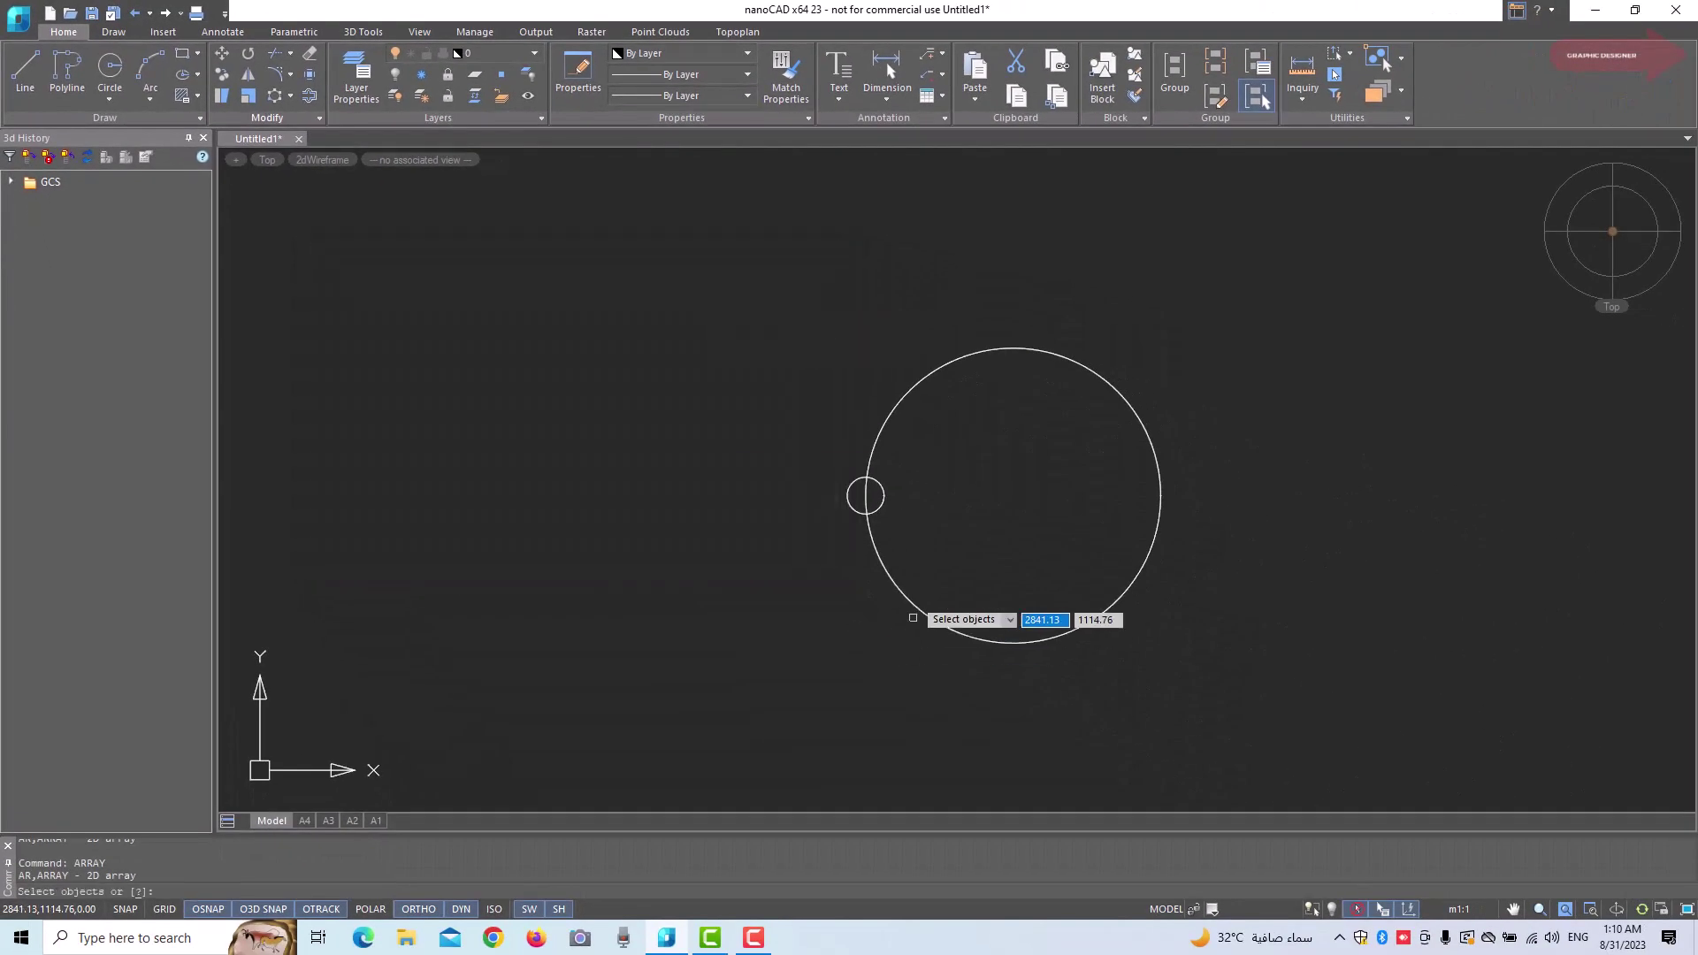
{"action": "left_click", "coordinate": [881, 505]}
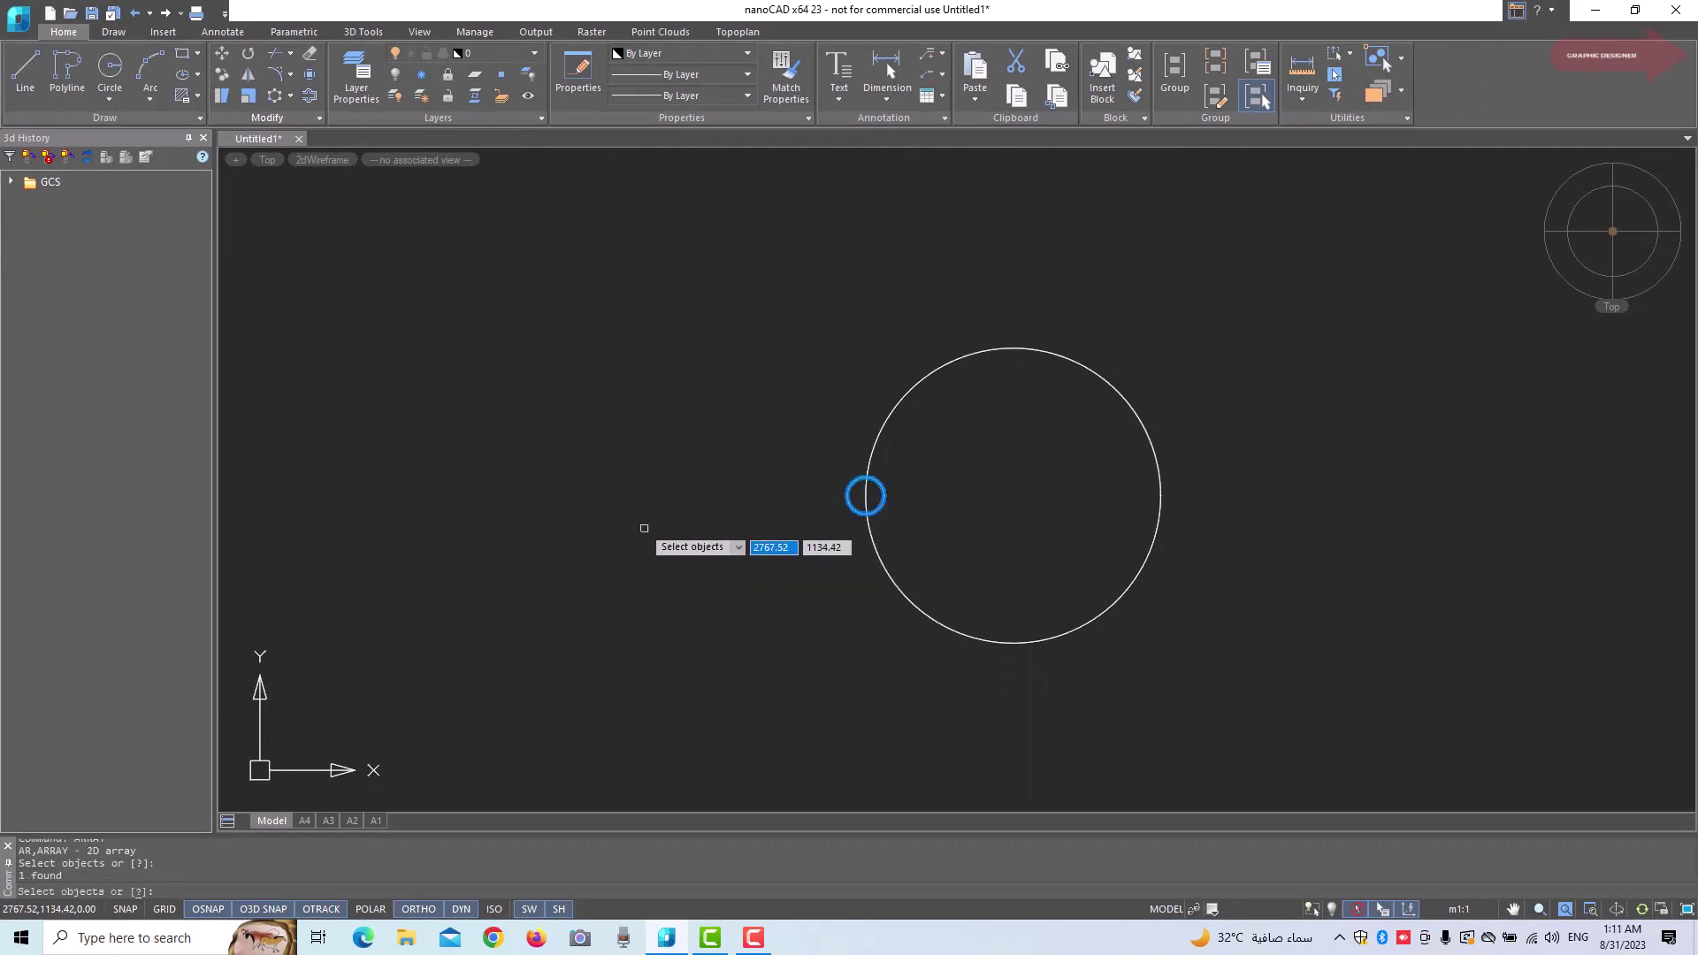
{"action": "right_click", "coordinate": [643, 528]}
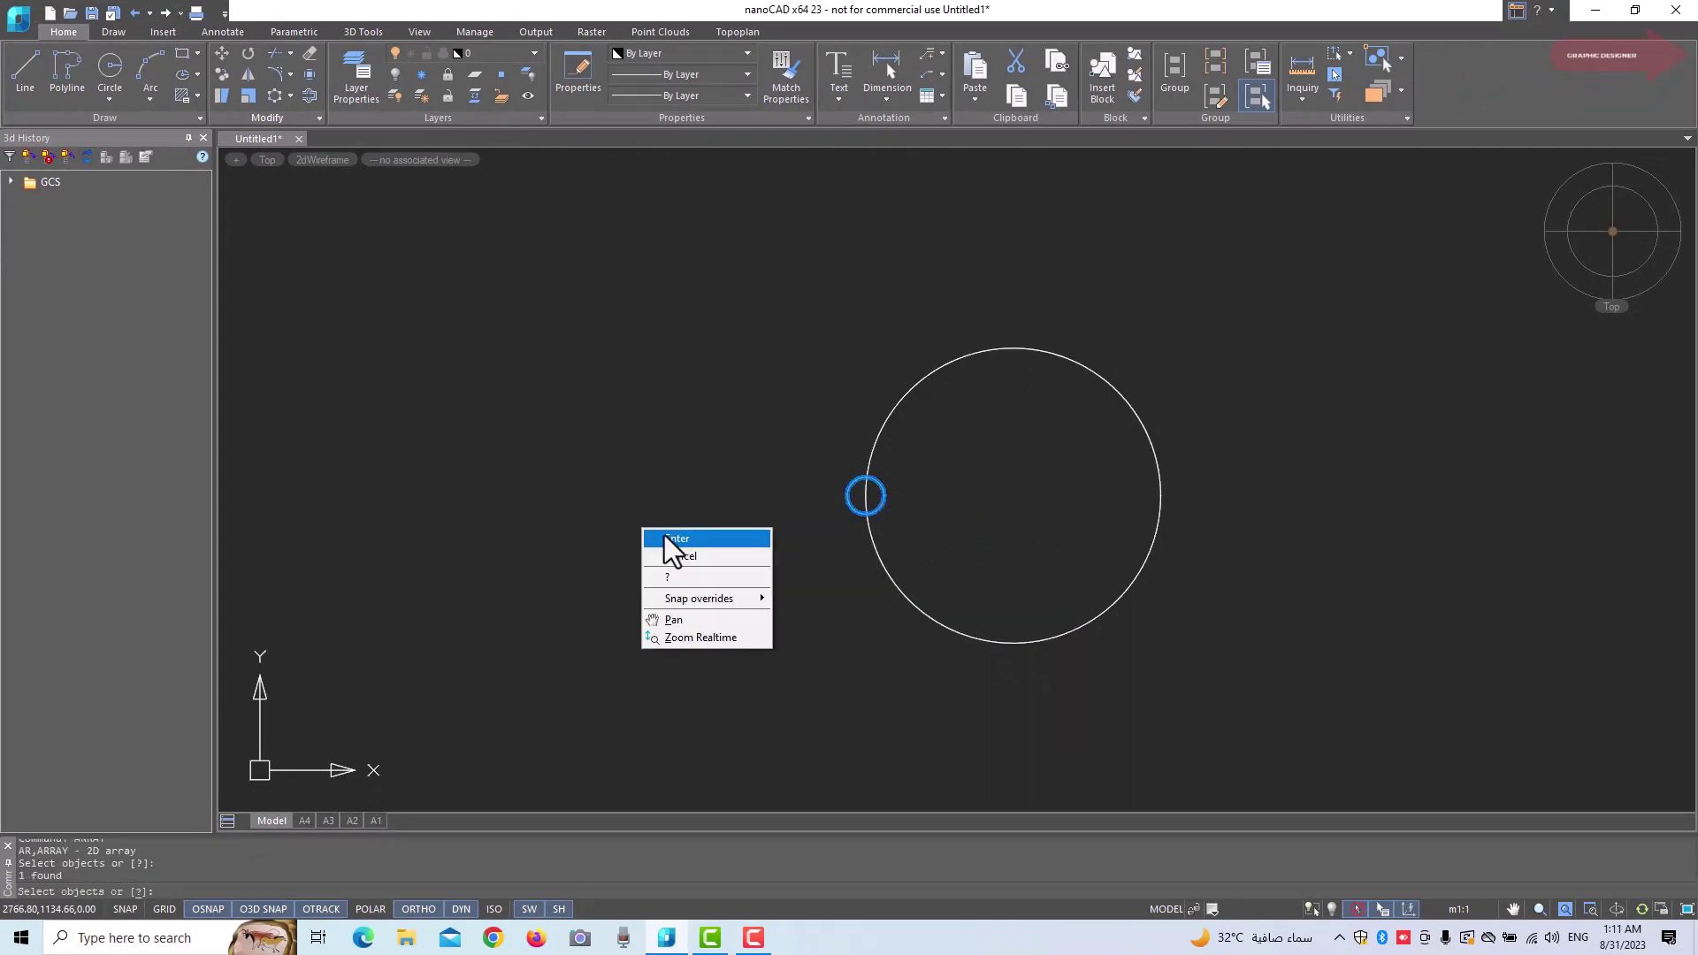
{"action": "left_click", "coordinate": [665, 536]}
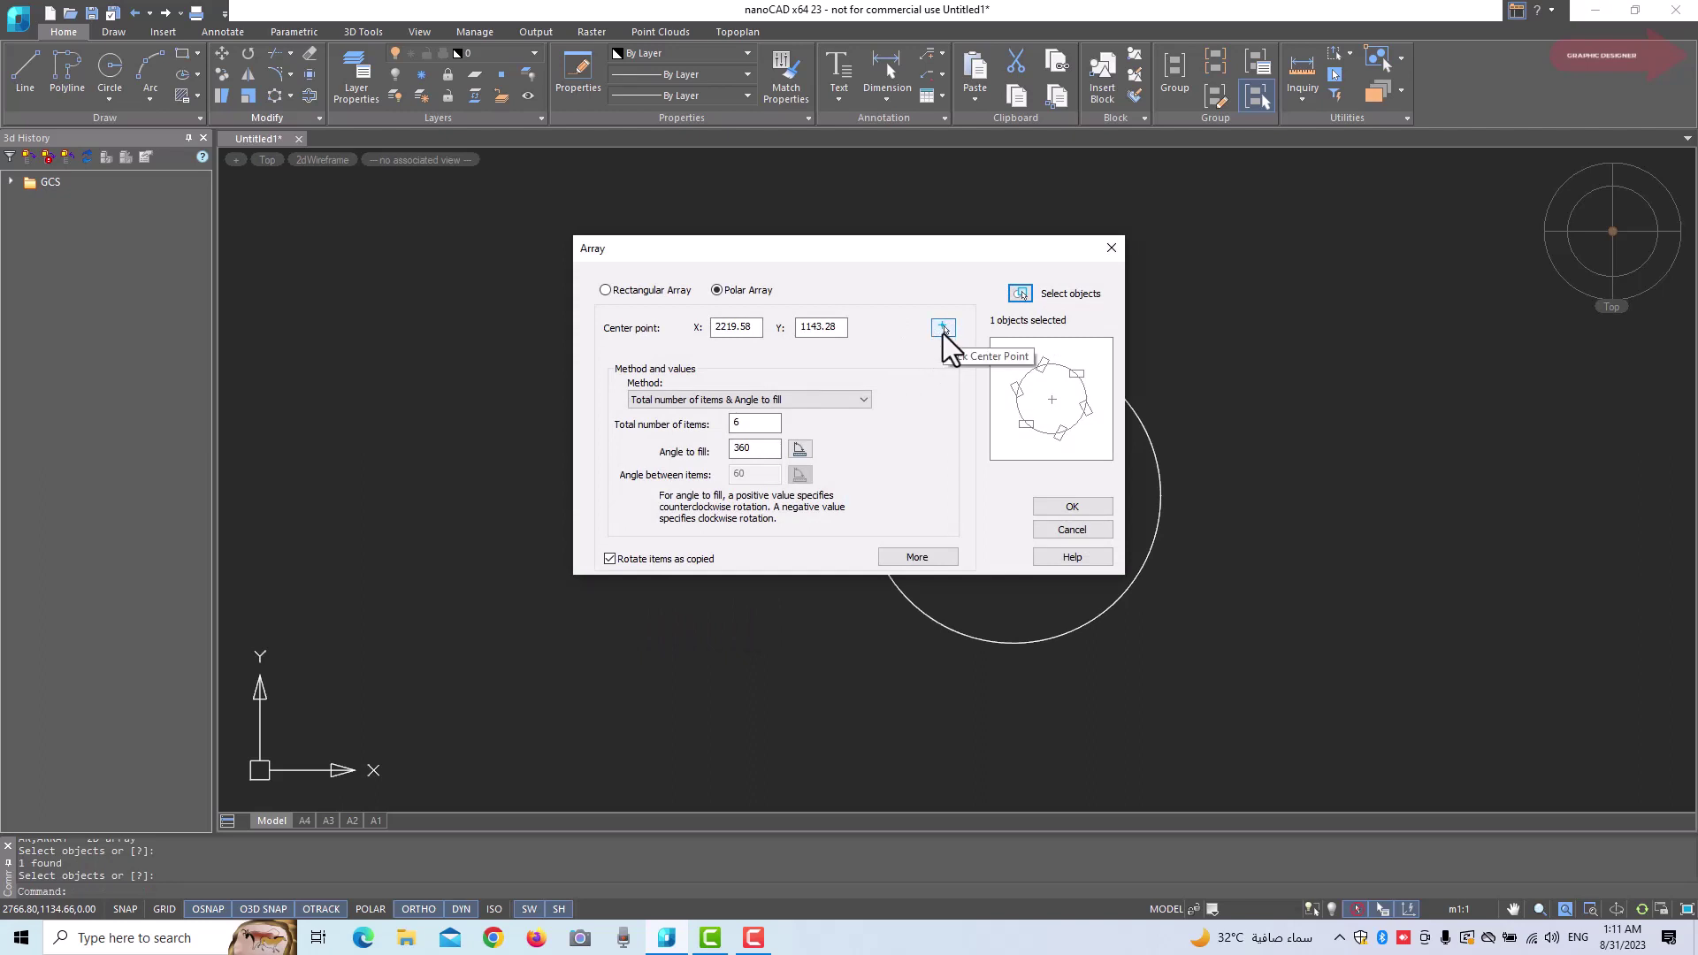
{"action": "left_click", "coordinate": [942, 326]}
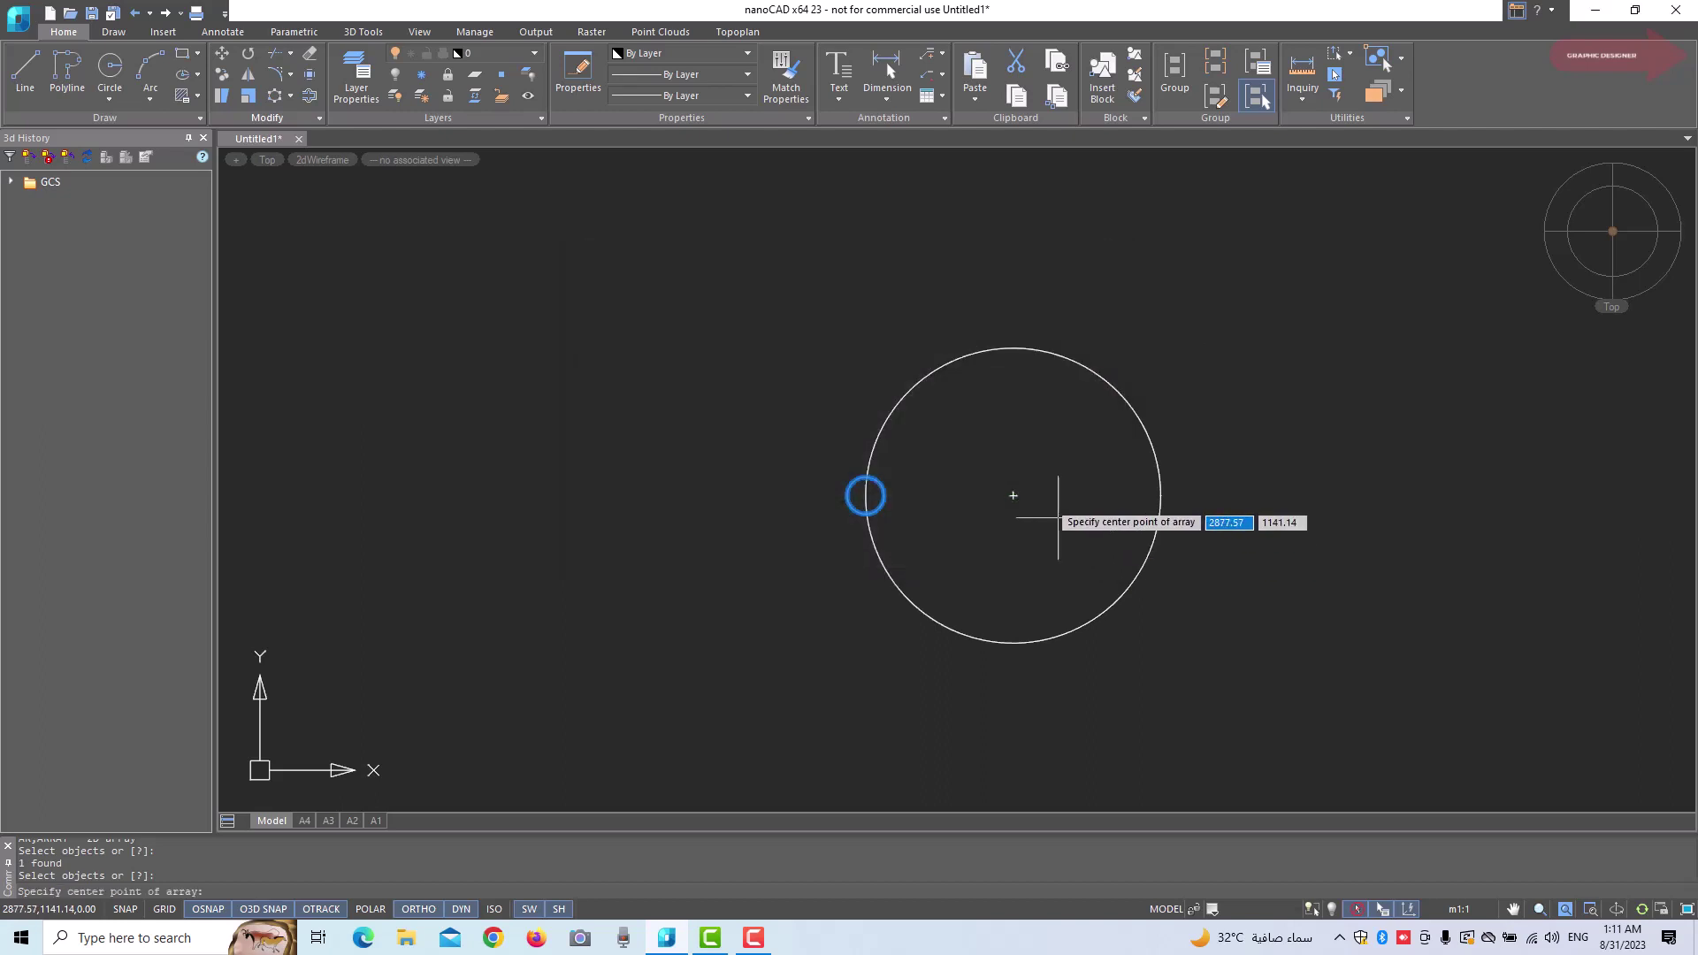
{"action": "left_click", "coordinate": [1014, 497]}
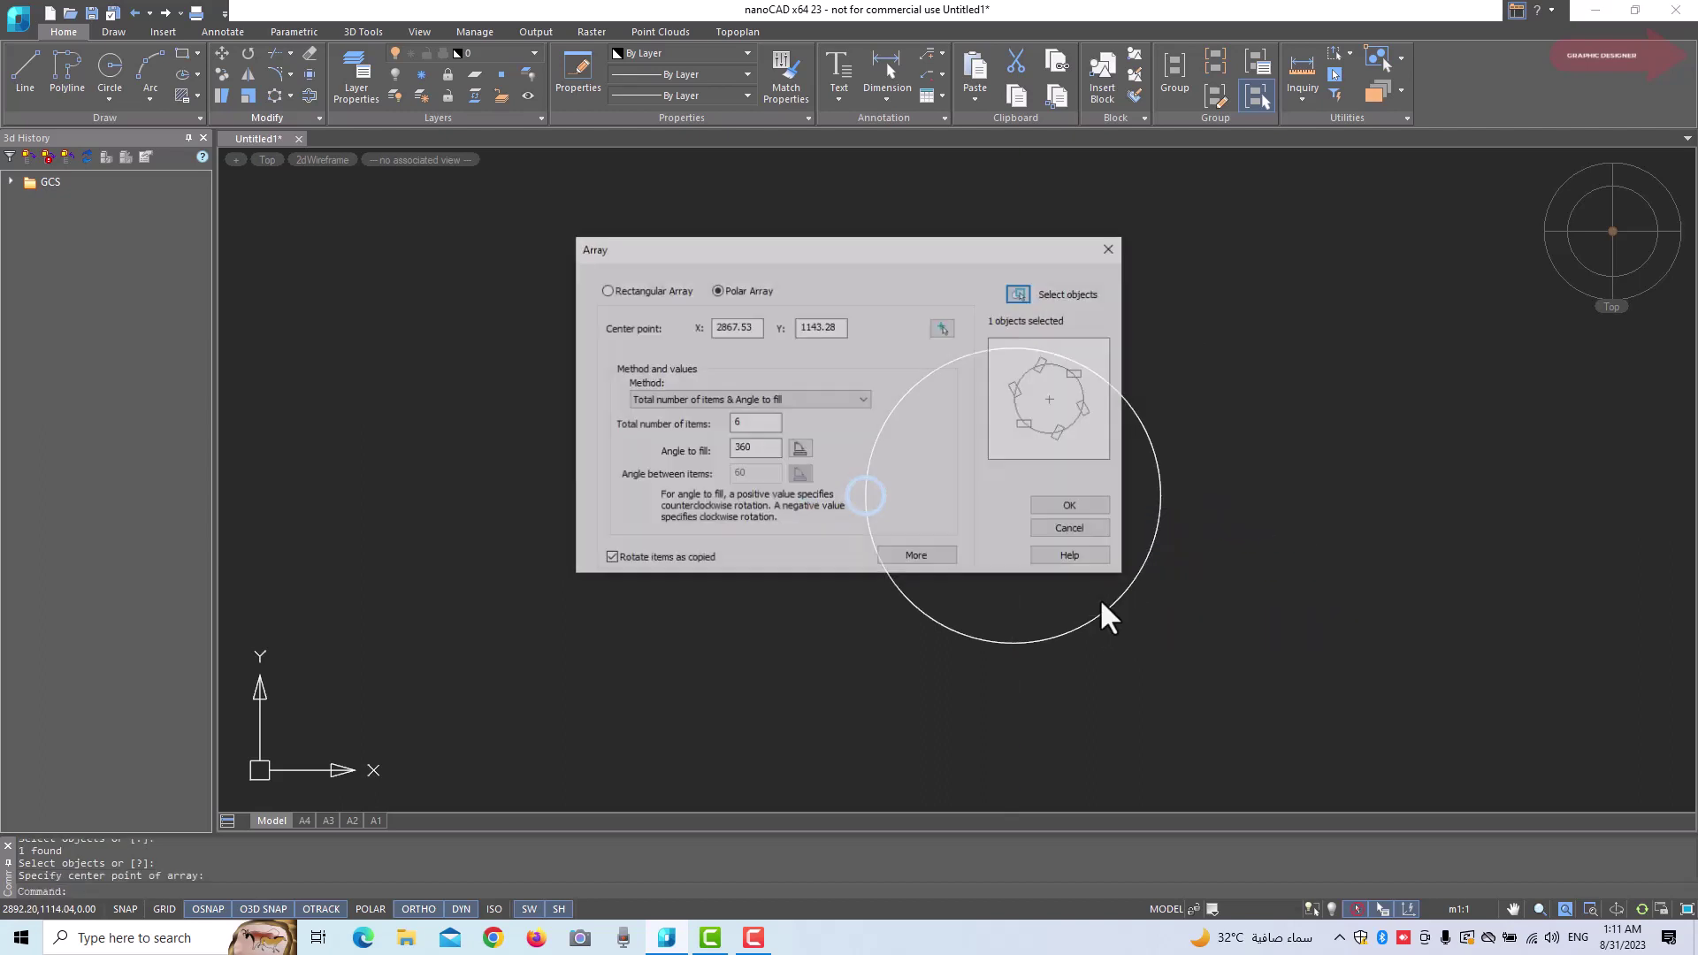
{"action": "left_click", "coordinate": [1072, 506]}
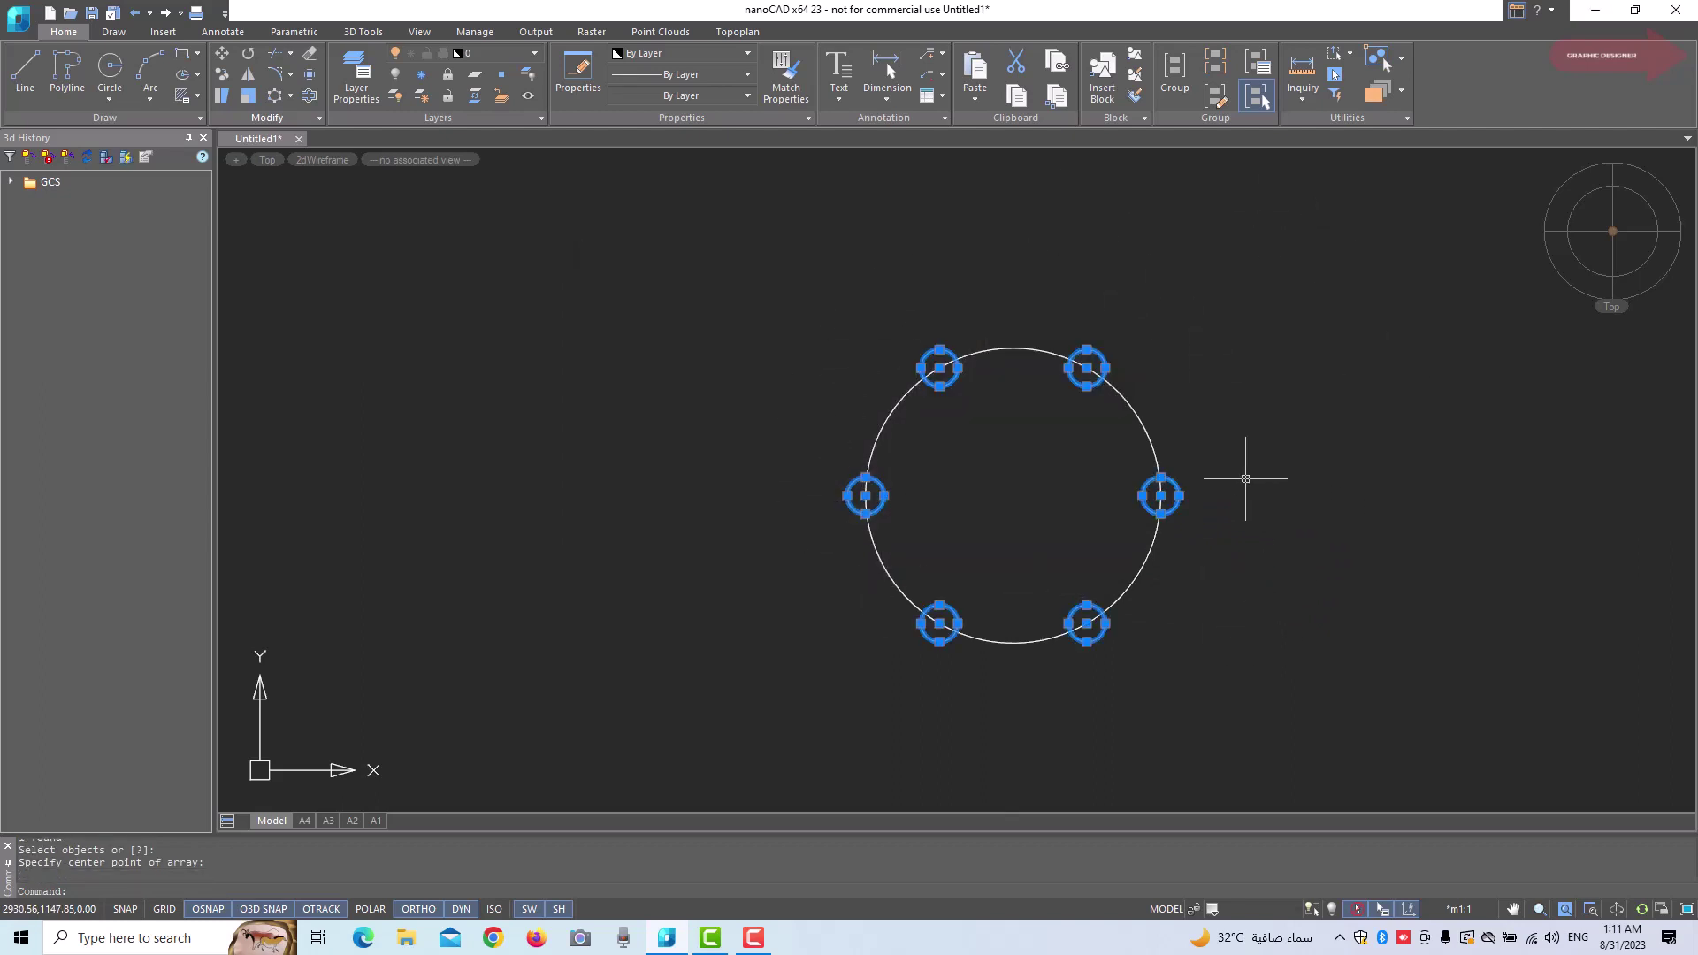
{"action": "key", "text": "Escape"}
{"action": "key", "text": "Escape"}
{"action": "key", "text": "Escape"}
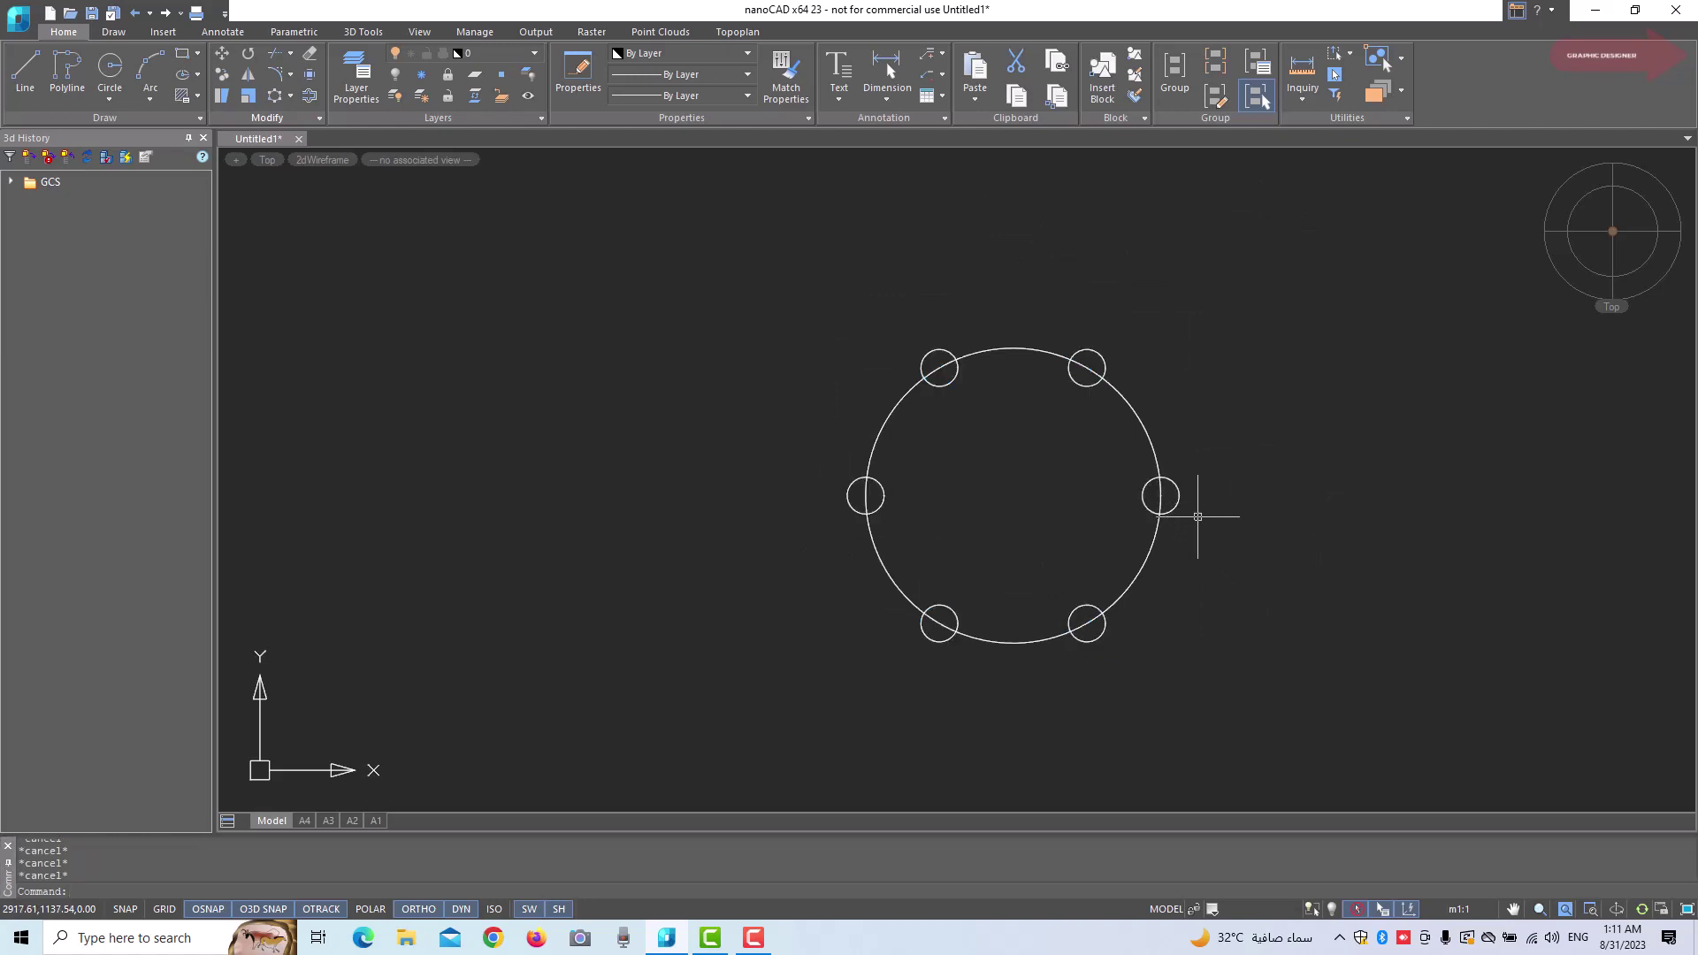
{"action": "type", "text": "u"}
{"action": "key", "text": "Return"}
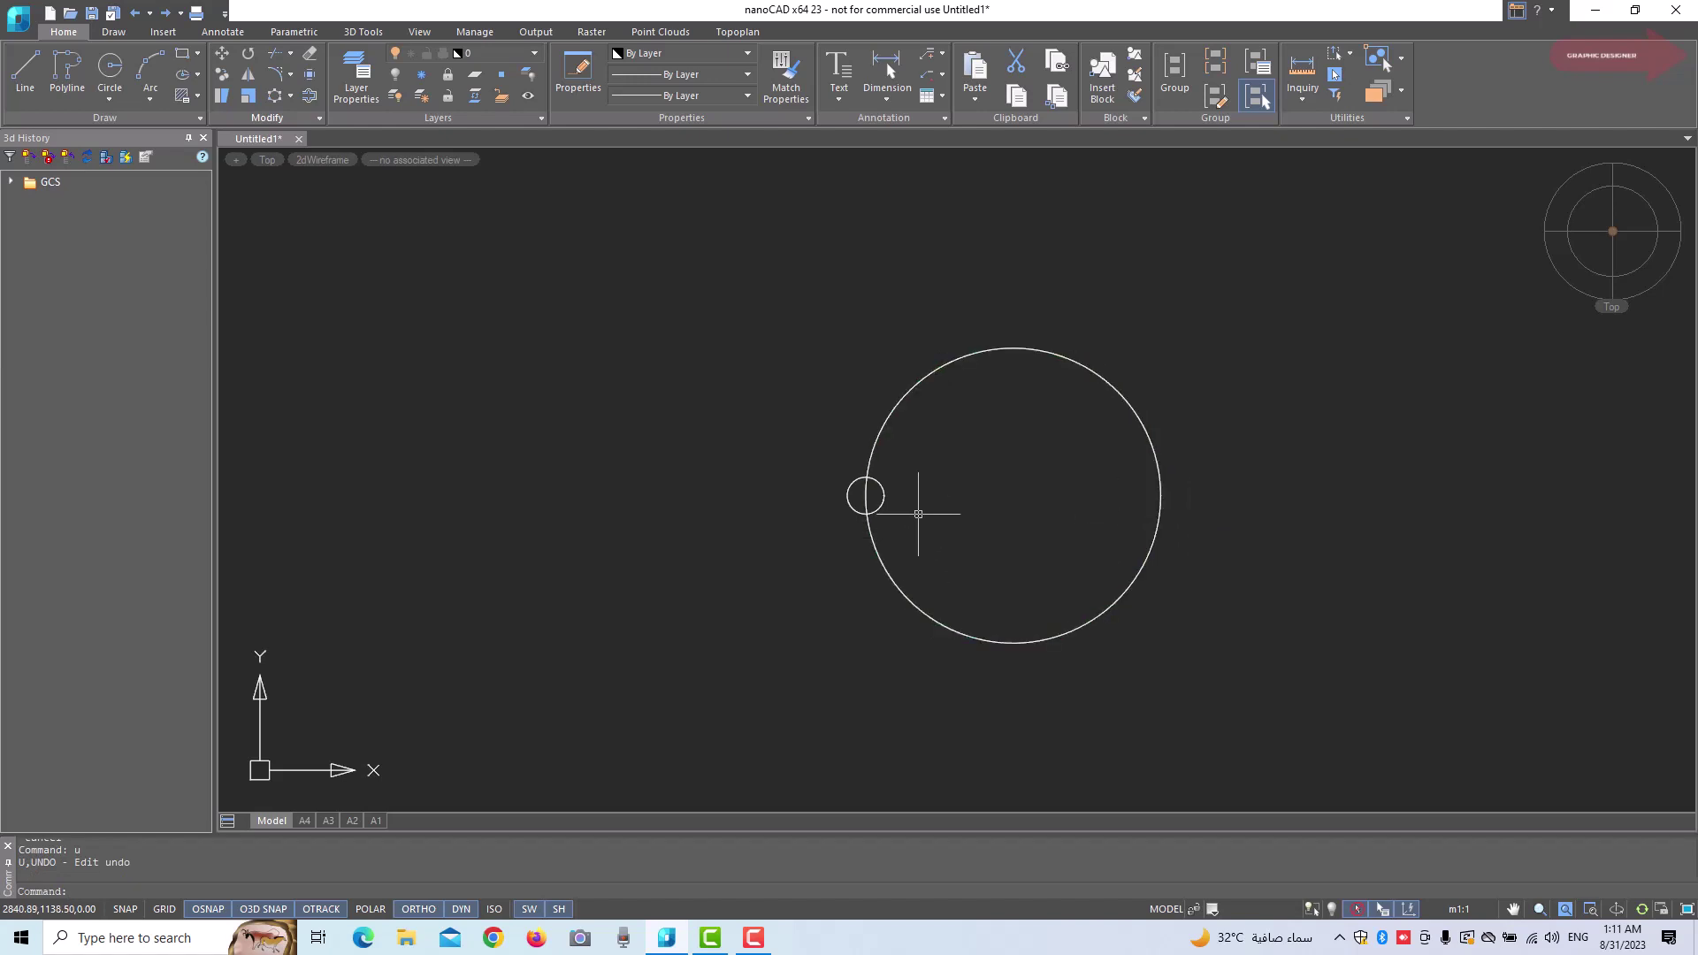
Draw a rectangle about 11.0 by 10.7 units around the small circle and erase that circle
{"action": "scroll", "coordinate": [902, 510], "scroll_direction": "up", "scroll_amount": 3}
{"action": "left_click", "coordinate": [182, 54]}
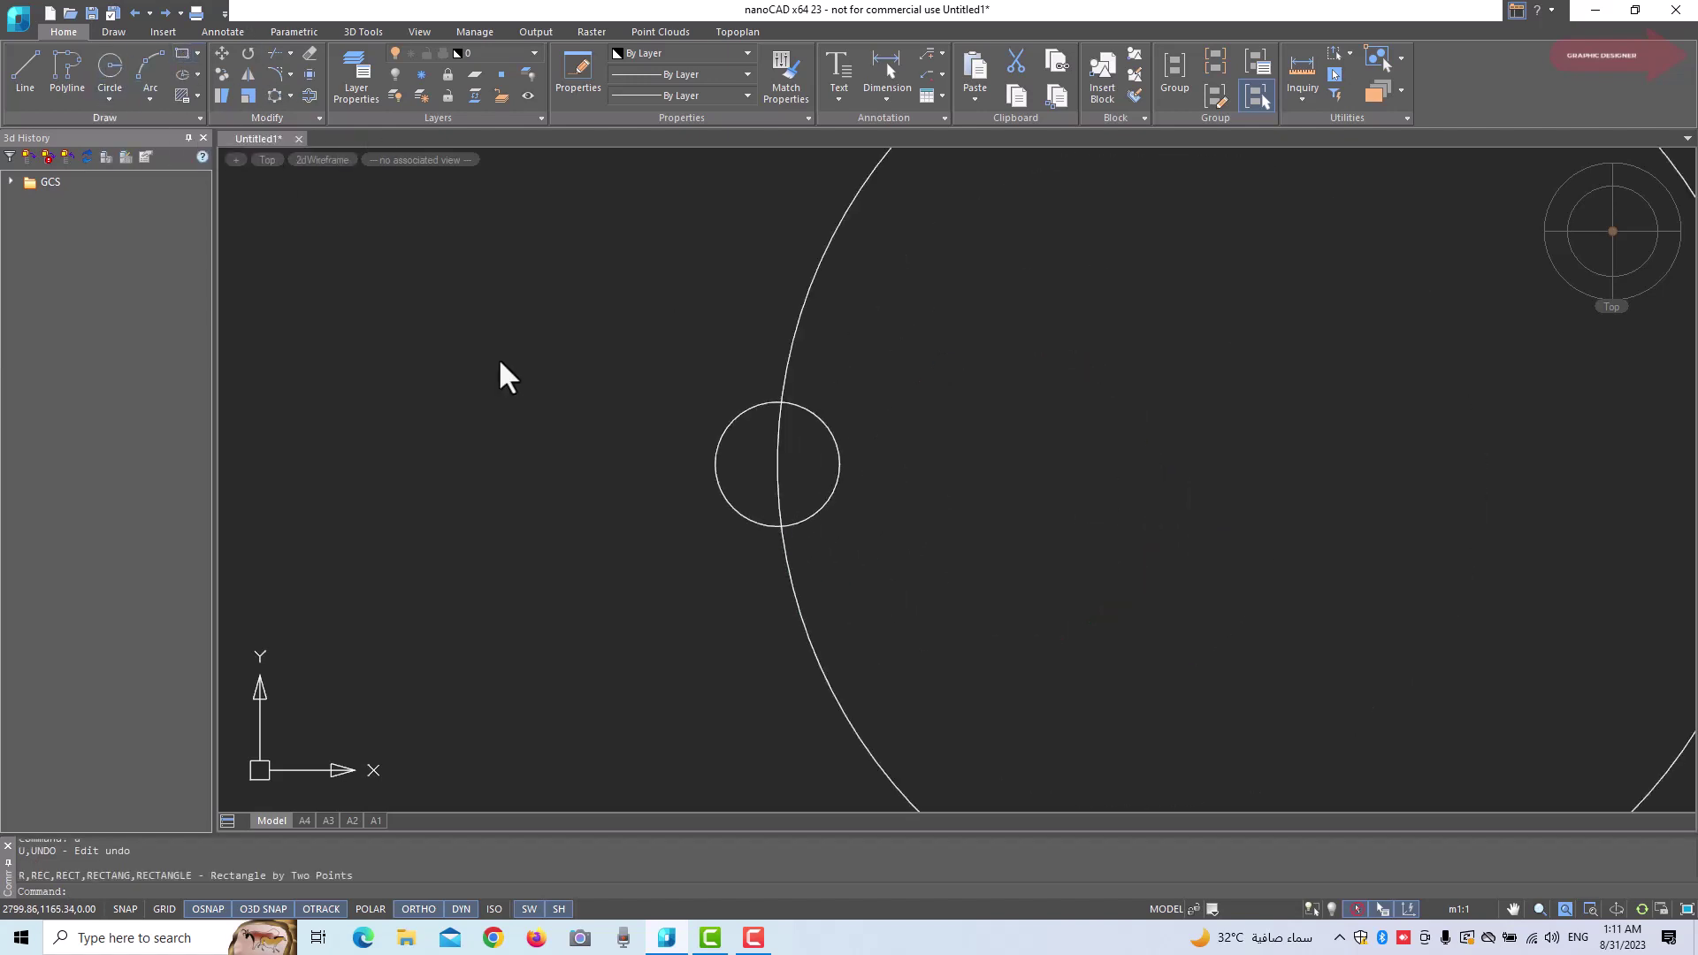
{"action": "left_click", "coordinate": [715, 407]}
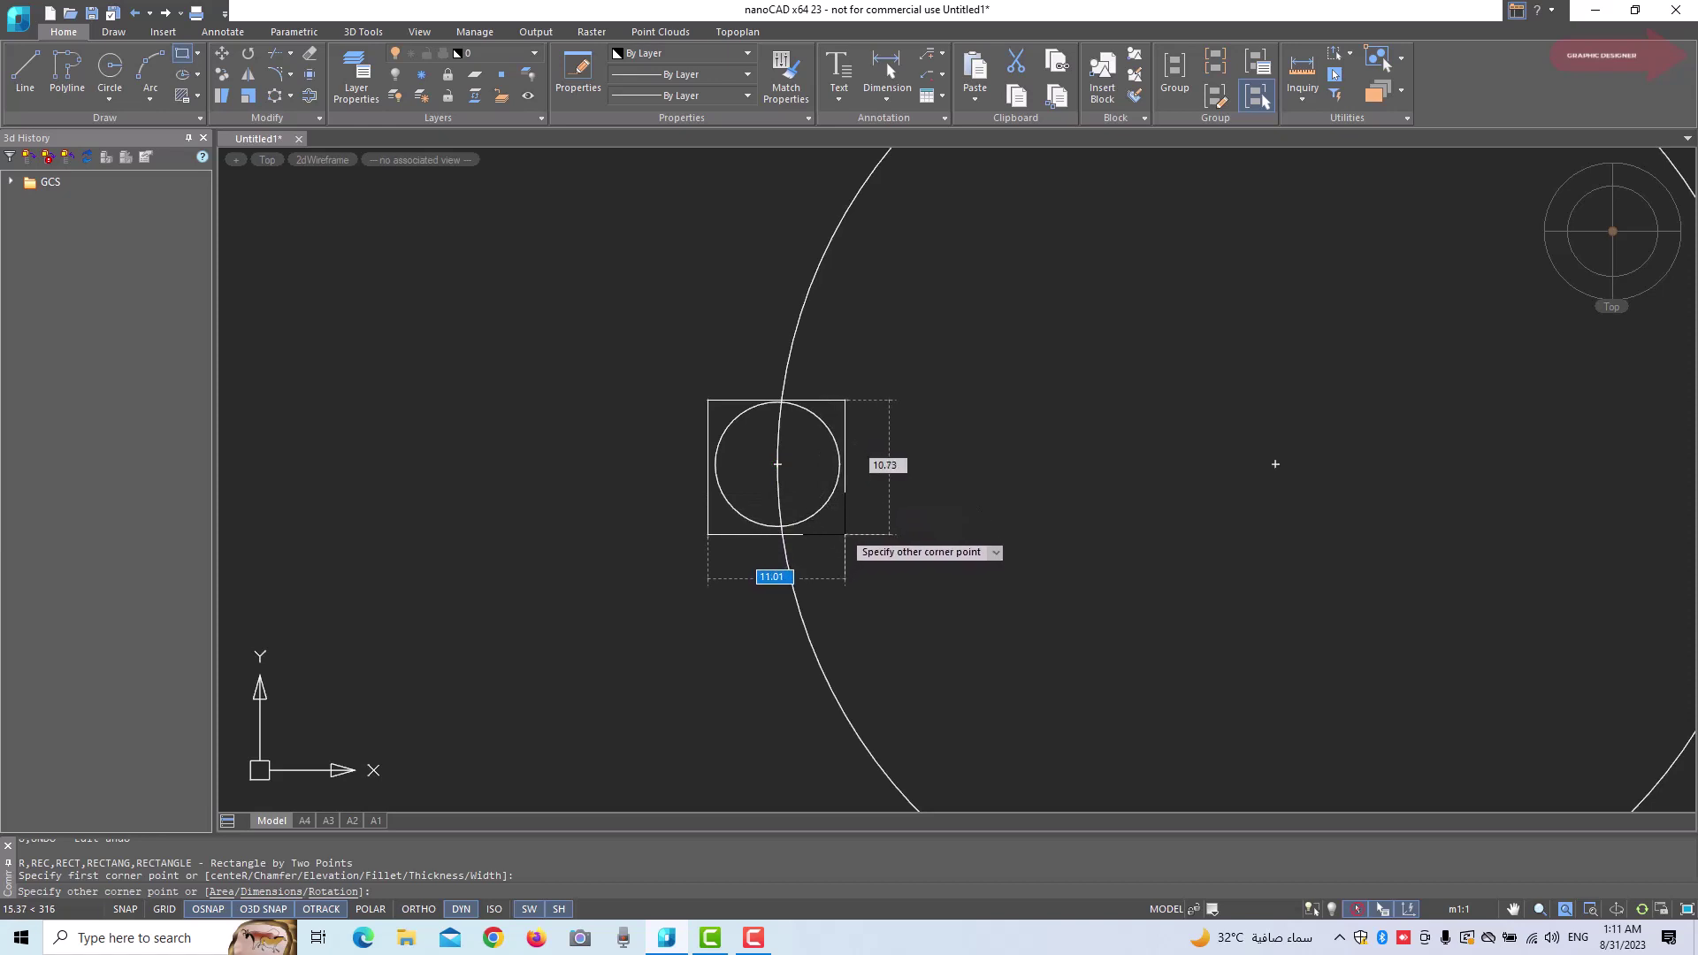
{"action": "key", "text": "Return"}
{"action": "left_click", "coordinate": [836, 497]}
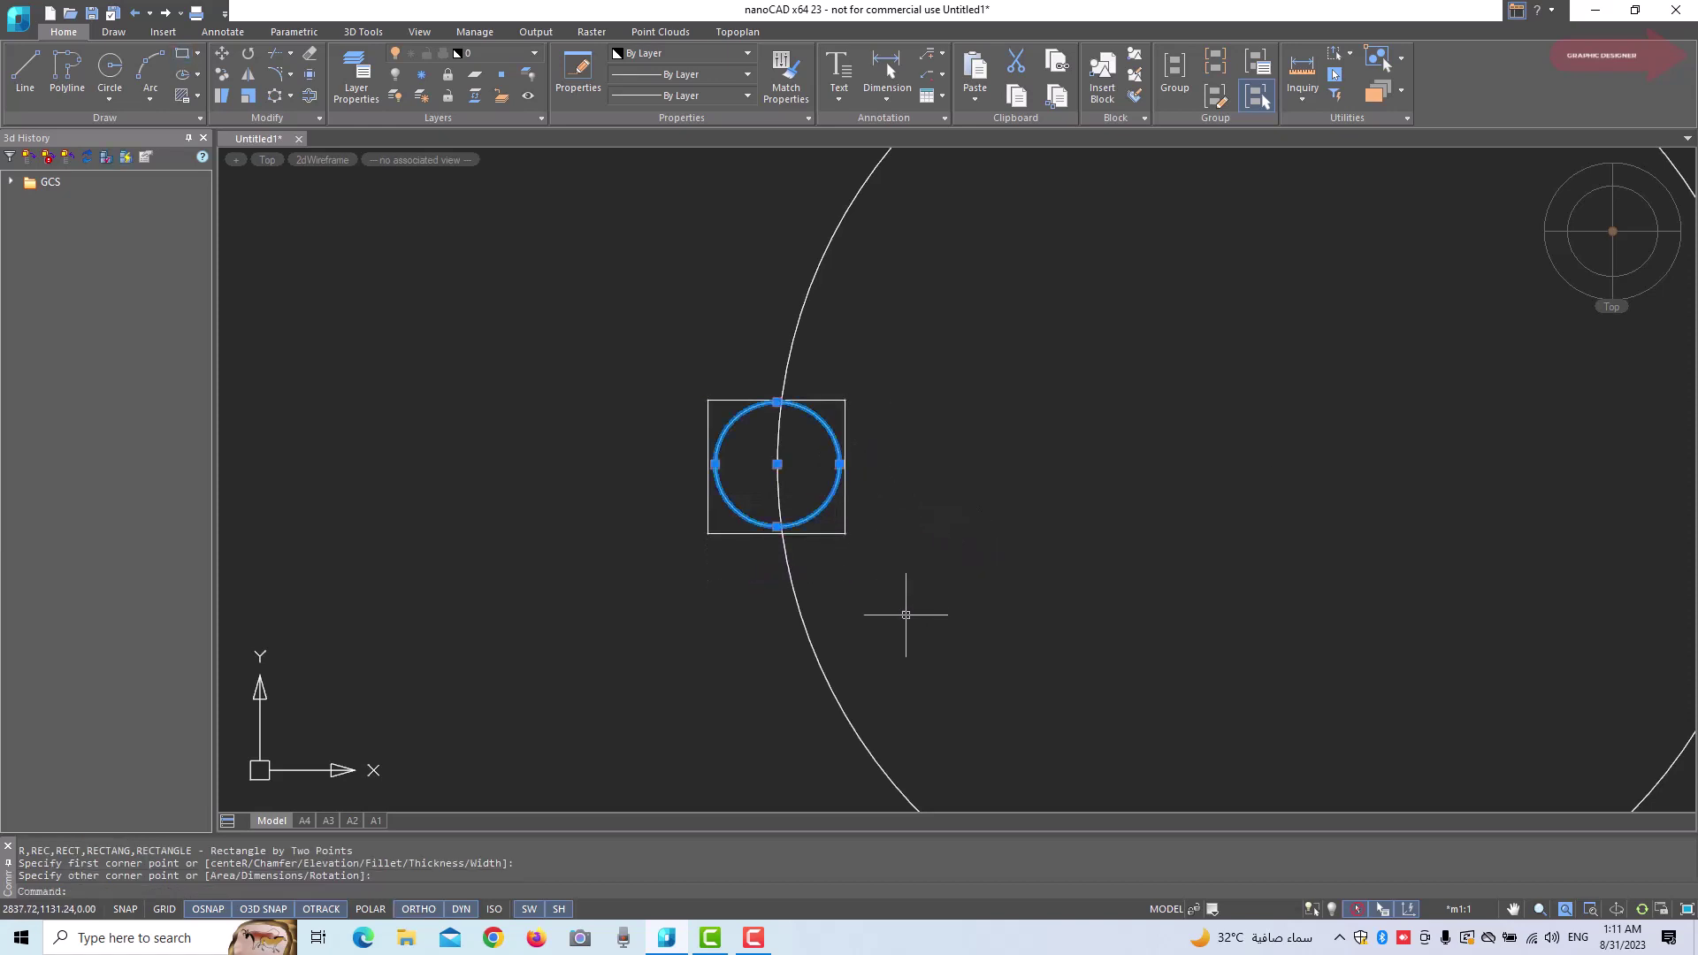
{"action": "type", "text": "e"}
{"action": "key", "text": "Return"}
Start another 2D polar array with 6 items filling 360 degrees and turn off rotating items as copied
{"action": "scroll", "coordinate": [884, 566], "scroll_direction": "down", "scroll_amount": 5}
{"action": "middle_click_drag", "start_coordinate": [1039, 583], "coordinate": [1043, 468]}
{"action": "type", "text": "array"}
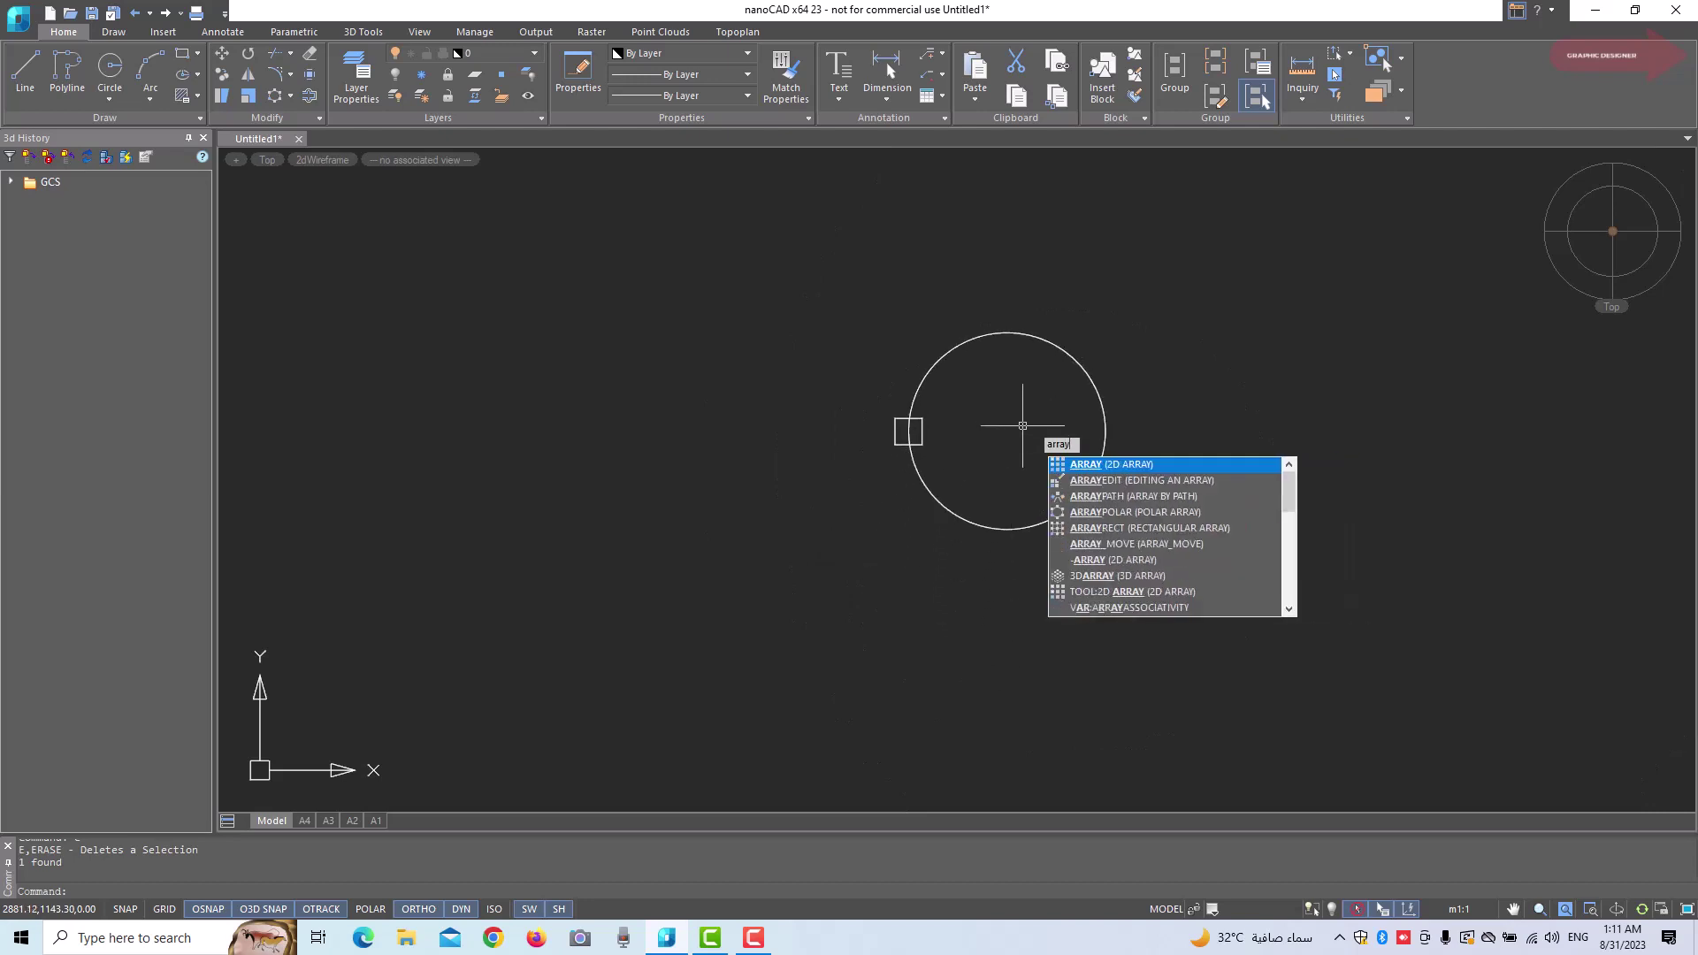
{"action": "key", "text": "Return"}
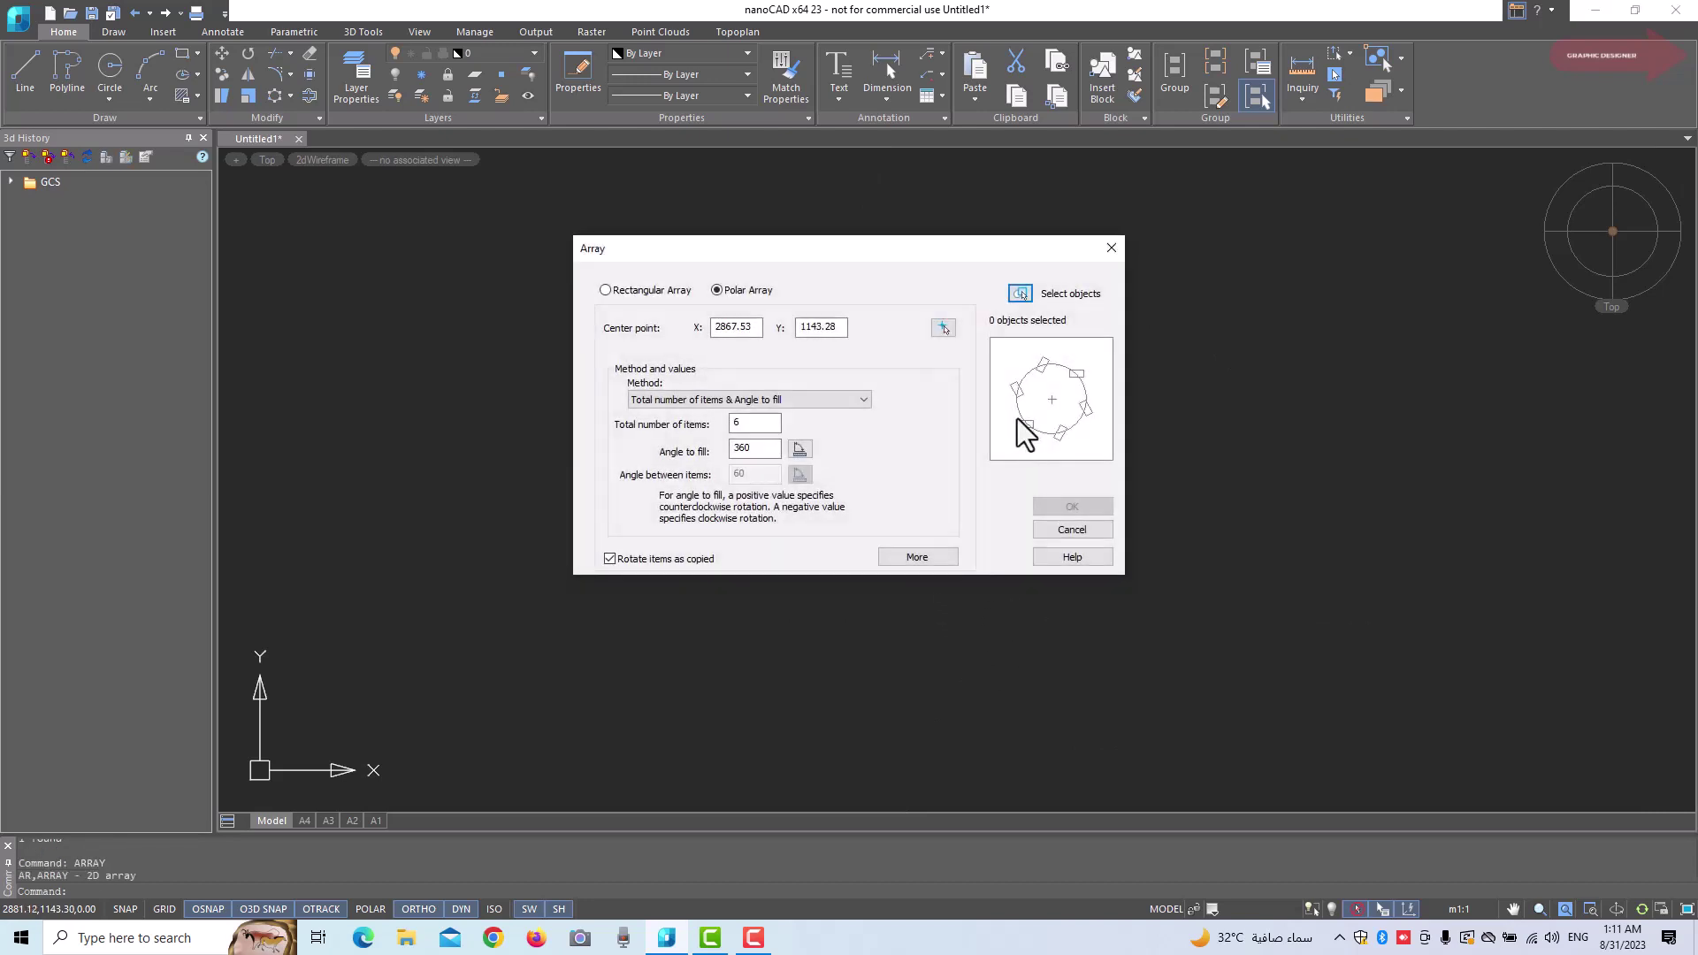
{"action": "left_click_drag", "start_coordinate": [965, 251], "coordinate": [665, 252]}
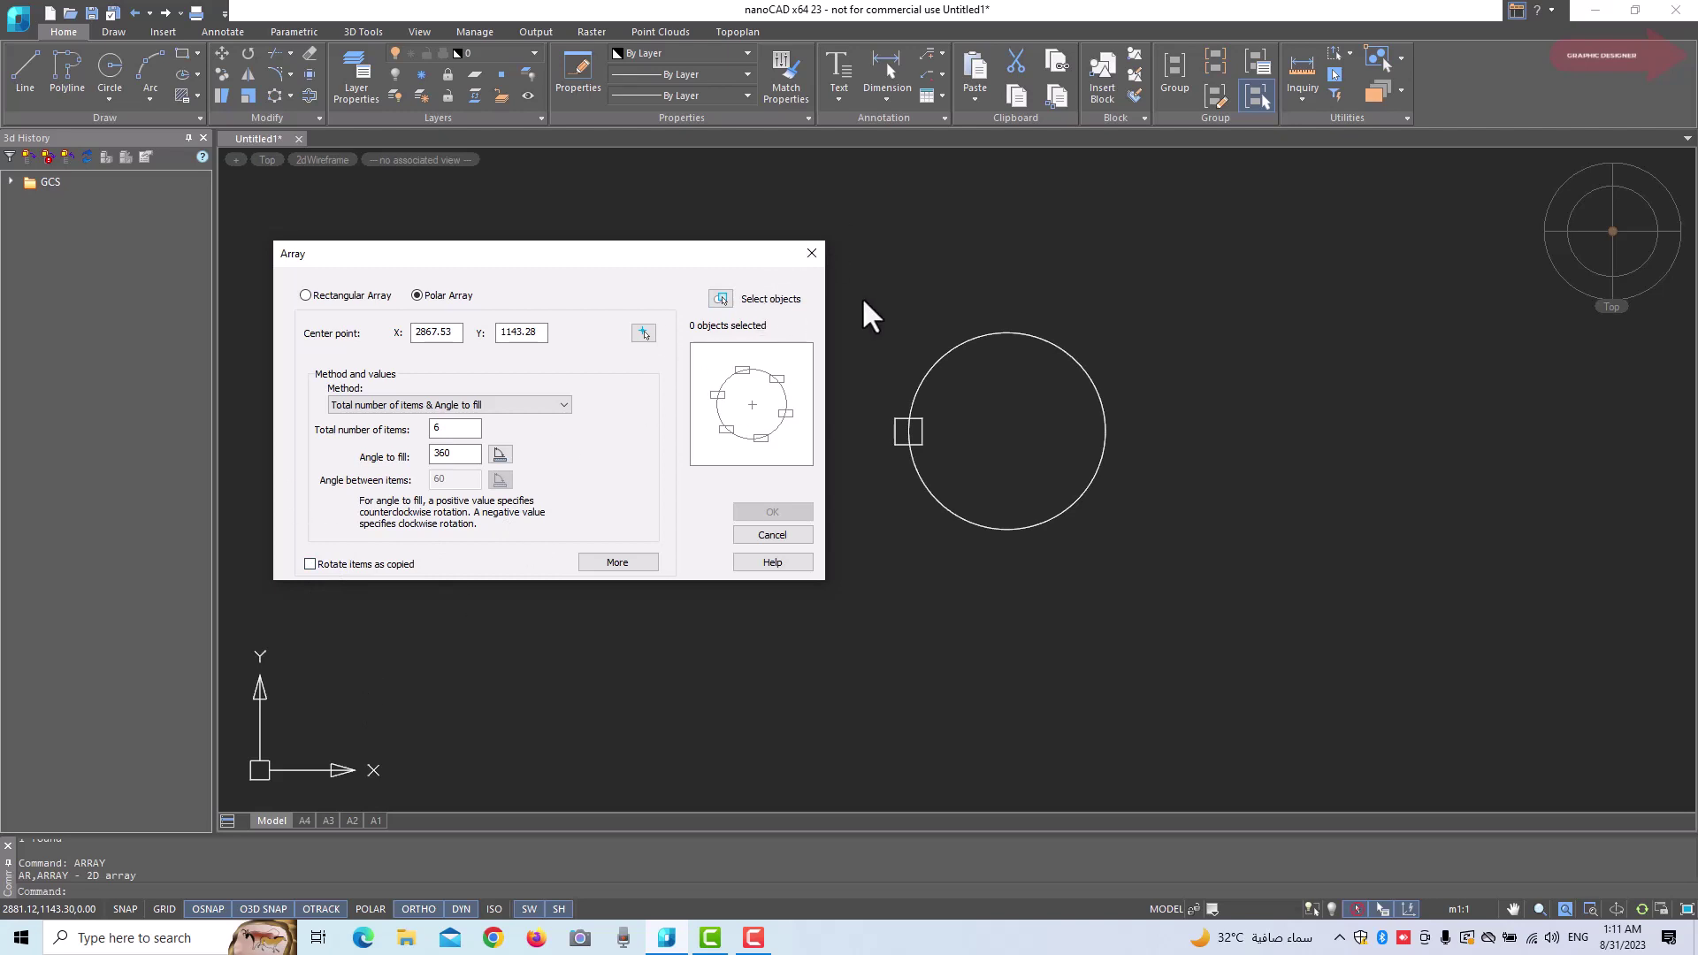
Create a 6-item polar array of the small rectangle around the circle's center over 360 degrees without rotating the items, and undo it
{"action": "left_click", "coordinate": [721, 299]}
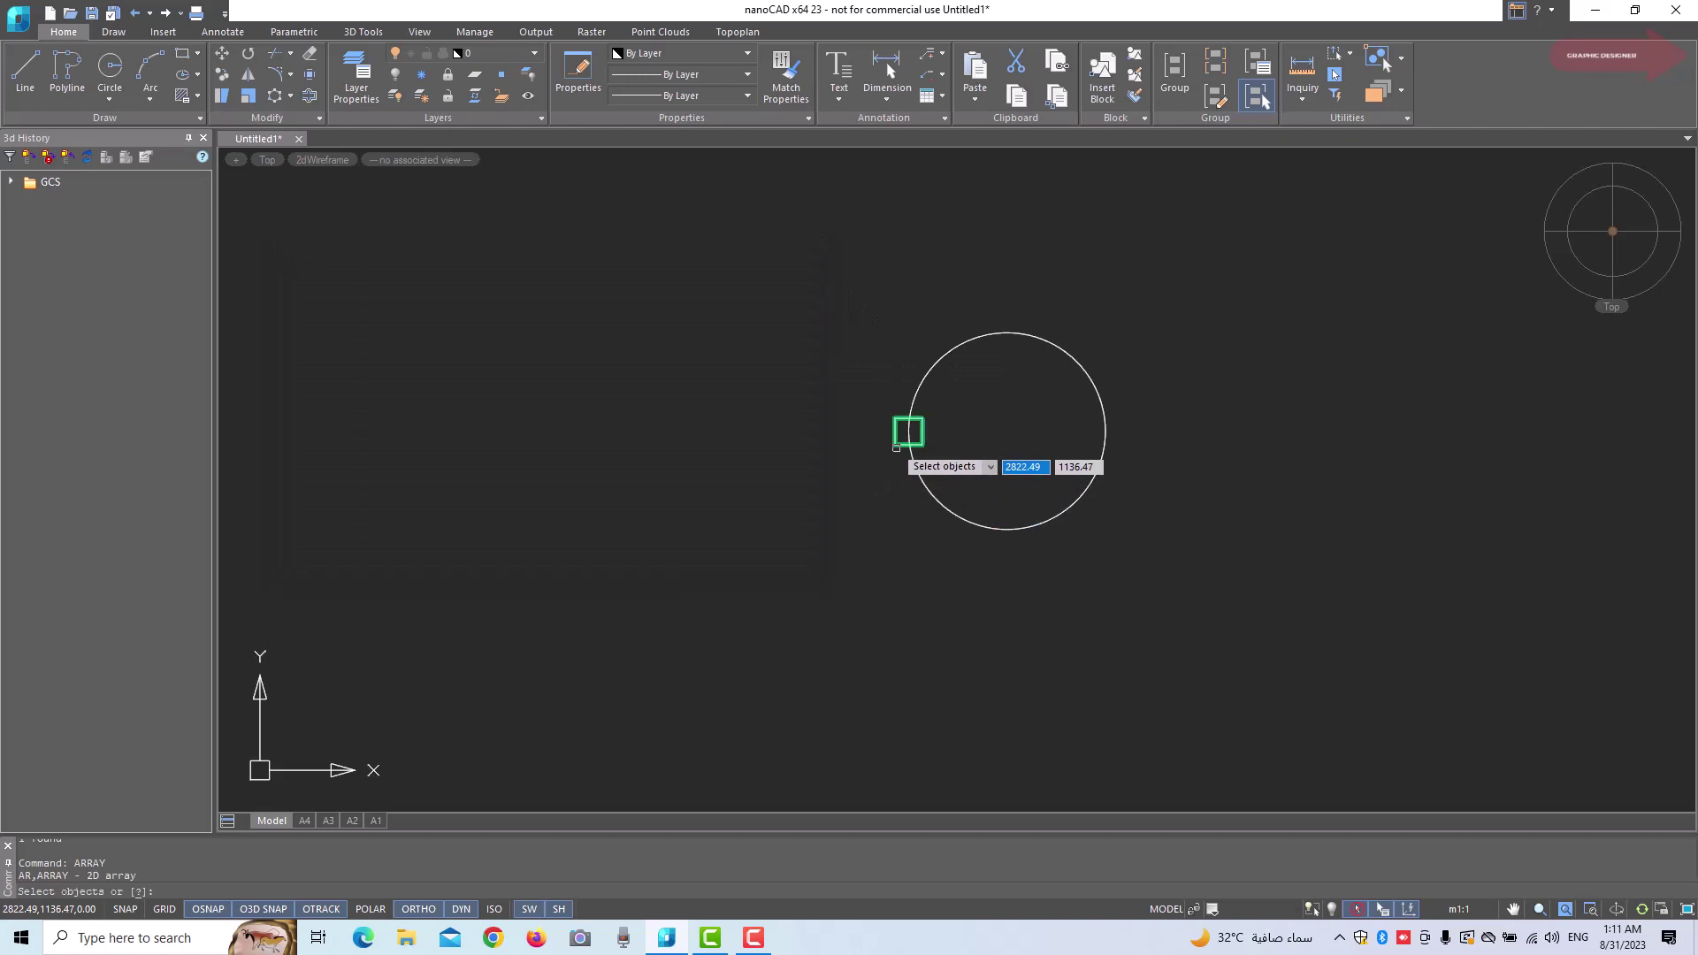
{"action": "left_click", "coordinate": [895, 437]}
{"action": "right_click", "coordinate": [727, 495]}
{"action": "left_click", "coordinate": [758, 502]}
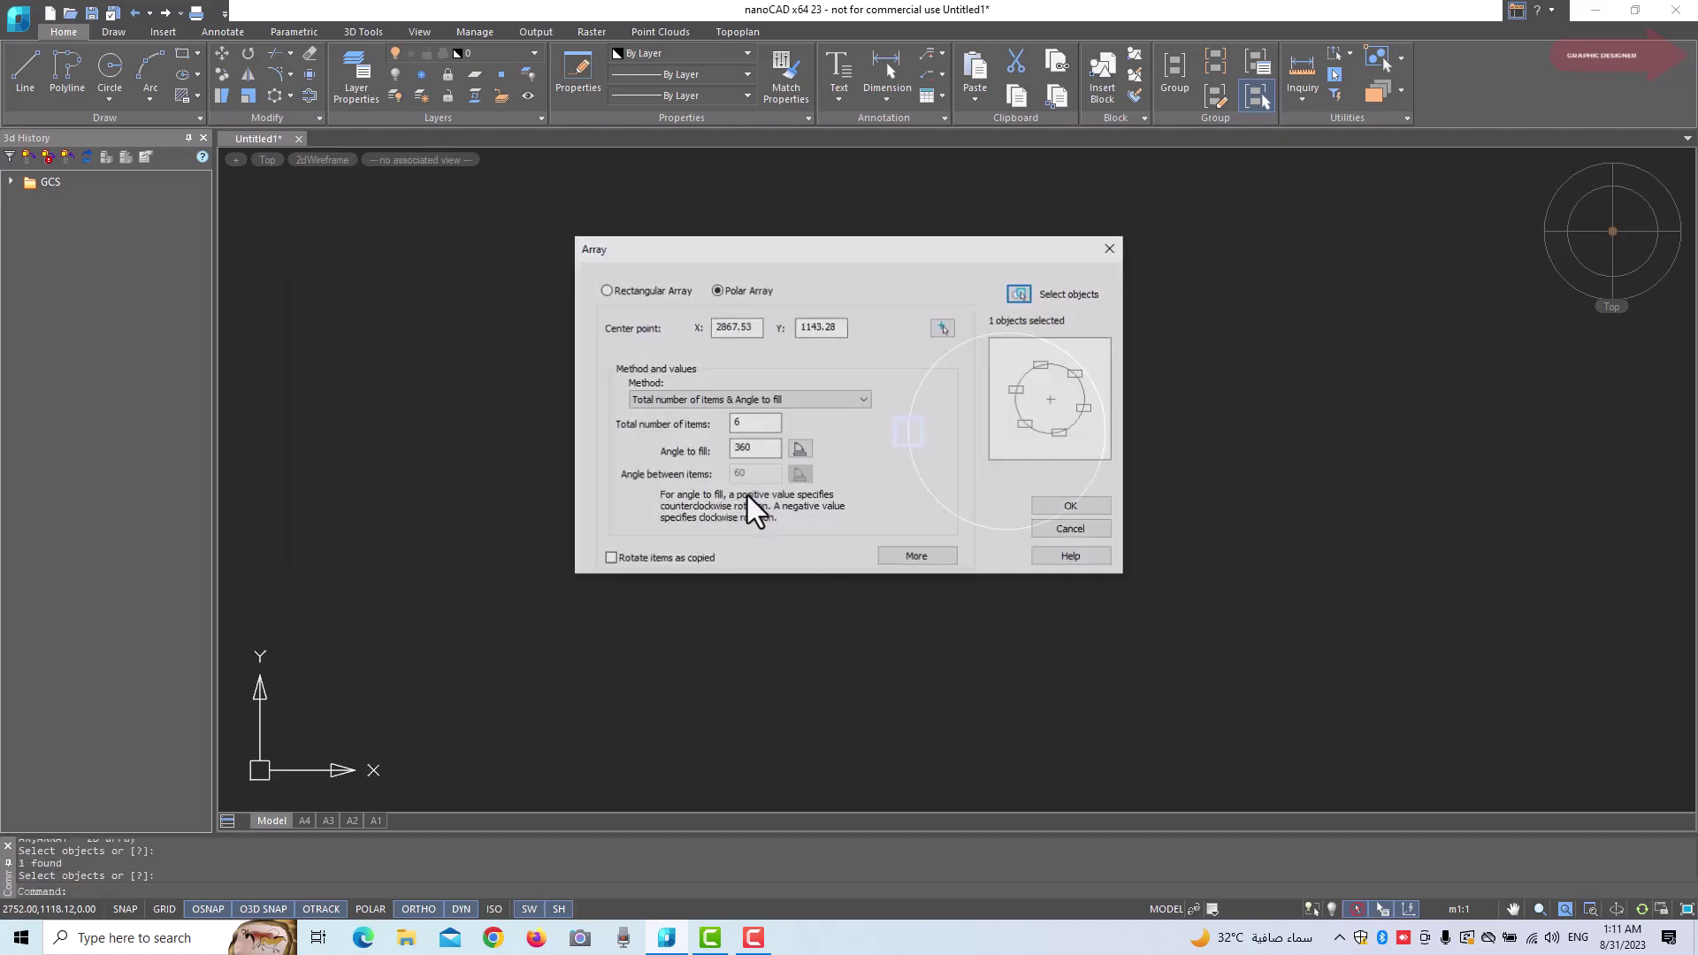
{"action": "left_click", "coordinate": [941, 332]}
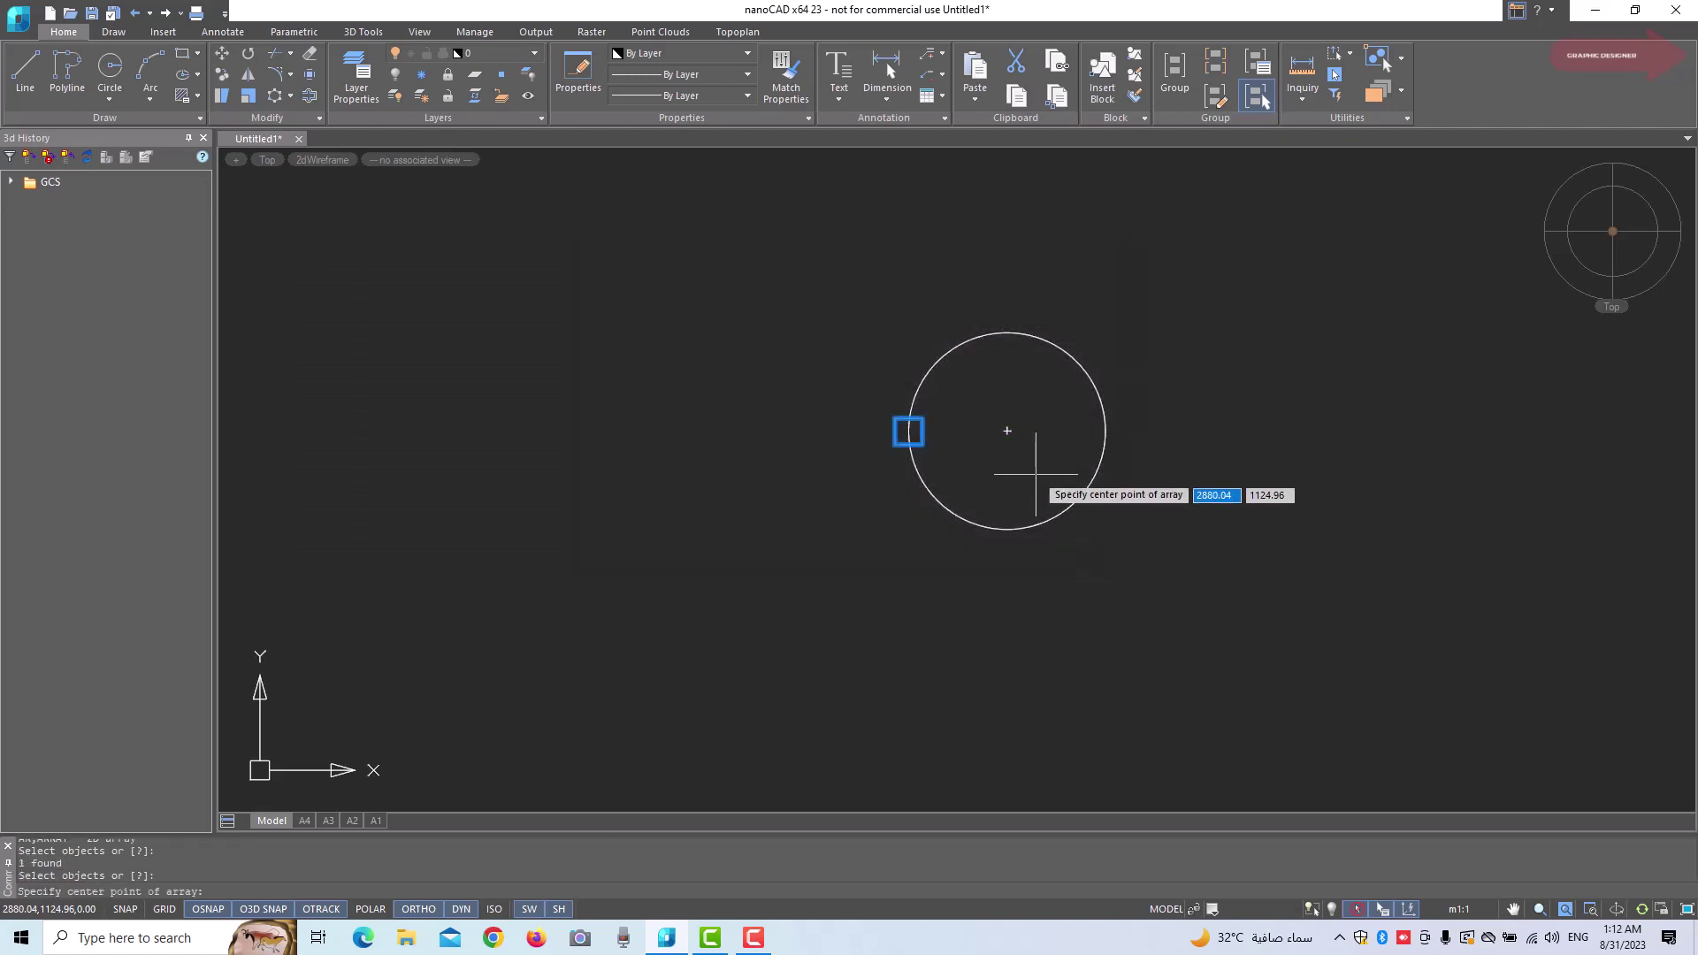
{"action": "left_click", "coordinate": [1071, 497]}
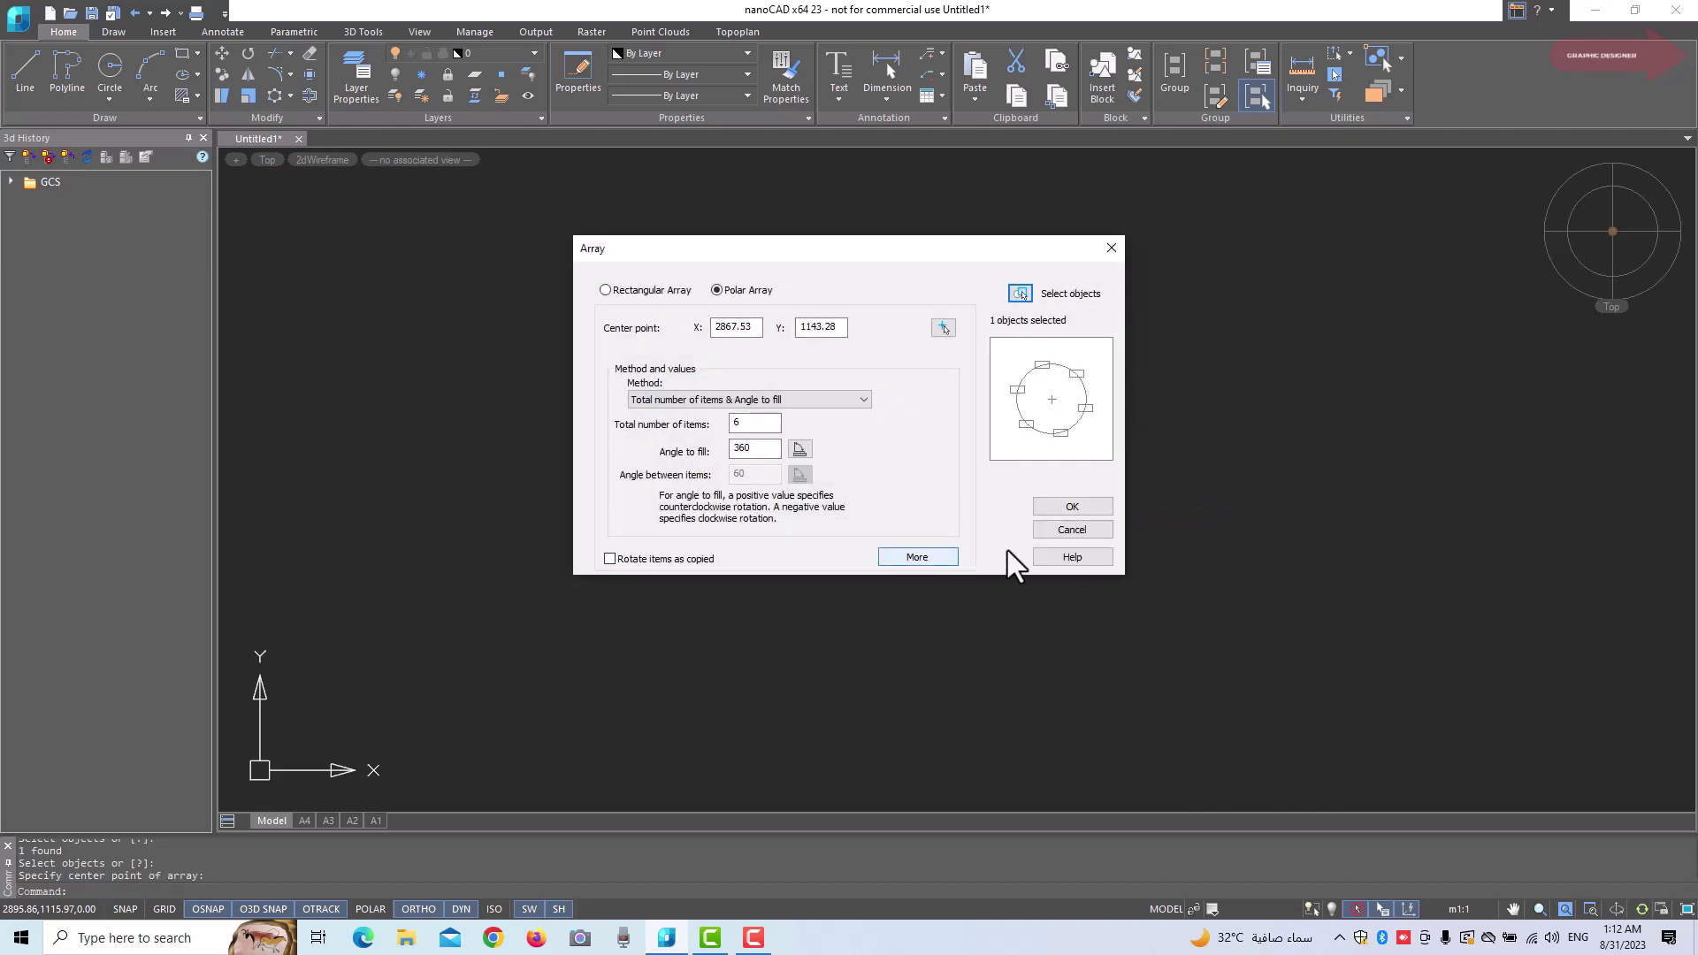
{"action": "left_click", "coordinate": [1066, 508]}
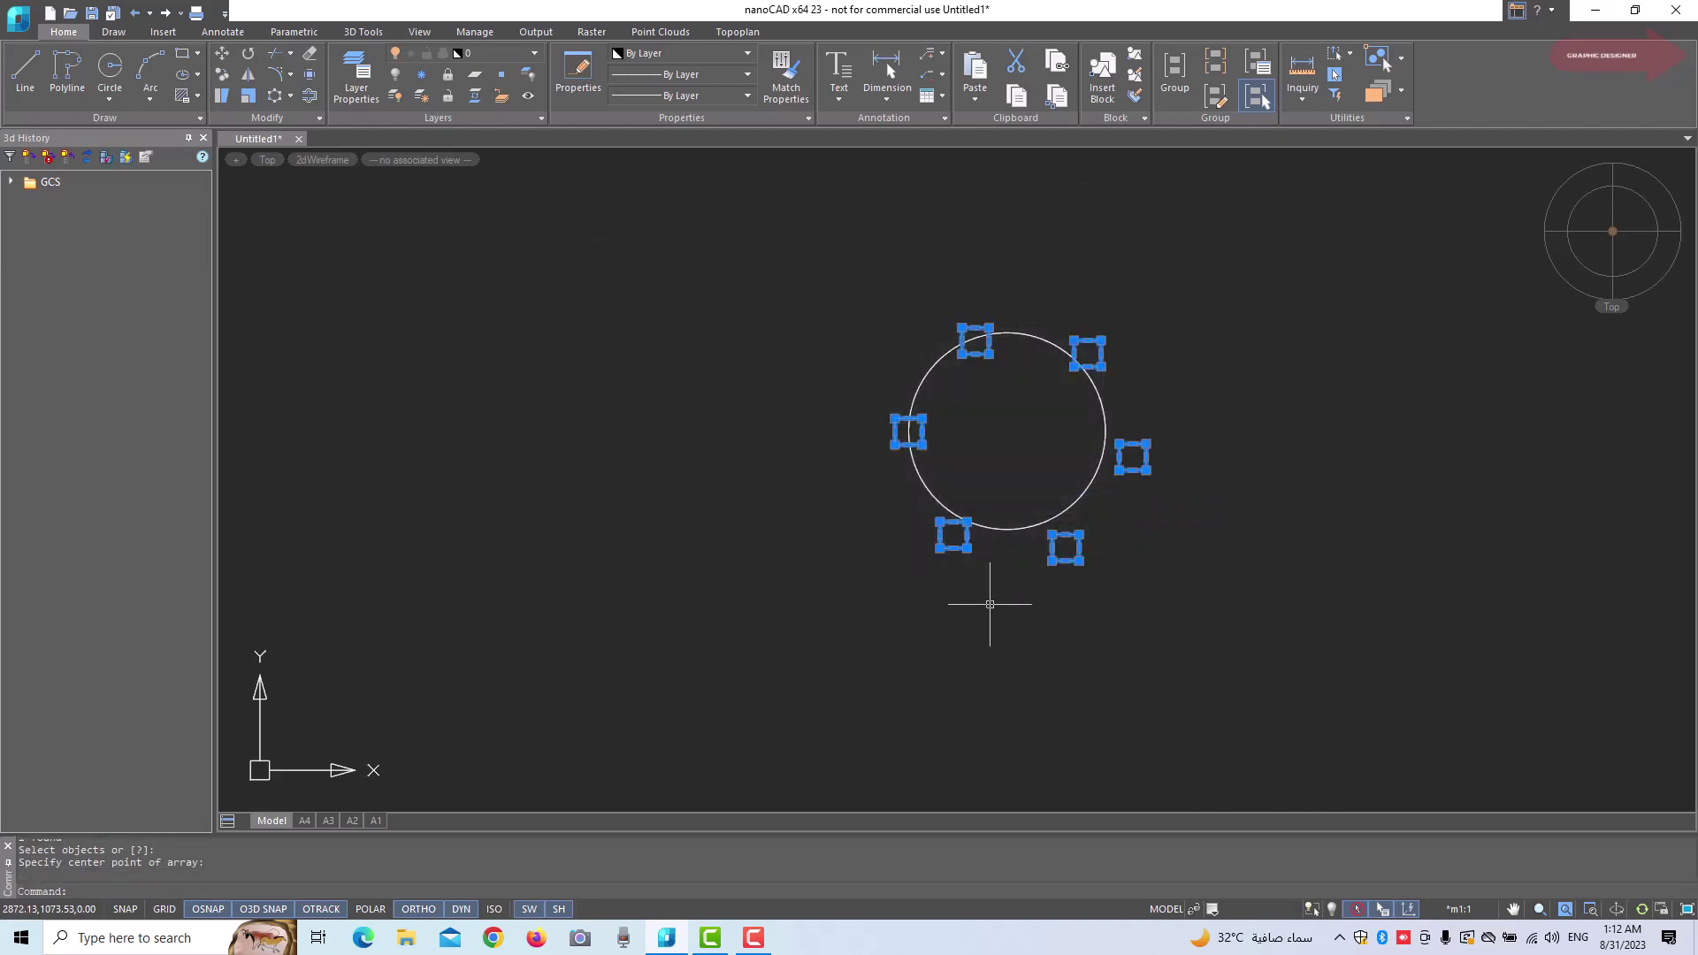
{"action": "scroll", "coordinate": [1148, 420], "scroll_direction": "up", "scroll_amount": 3}
{"action": "scroll", "coordinate": [1152, 425], "scroll_direction": "down", "scroll_amount": 2}
{"action": "middle_click_drag", "start_coordinate": [1151, 426], "coordinate": [1158, 478]}
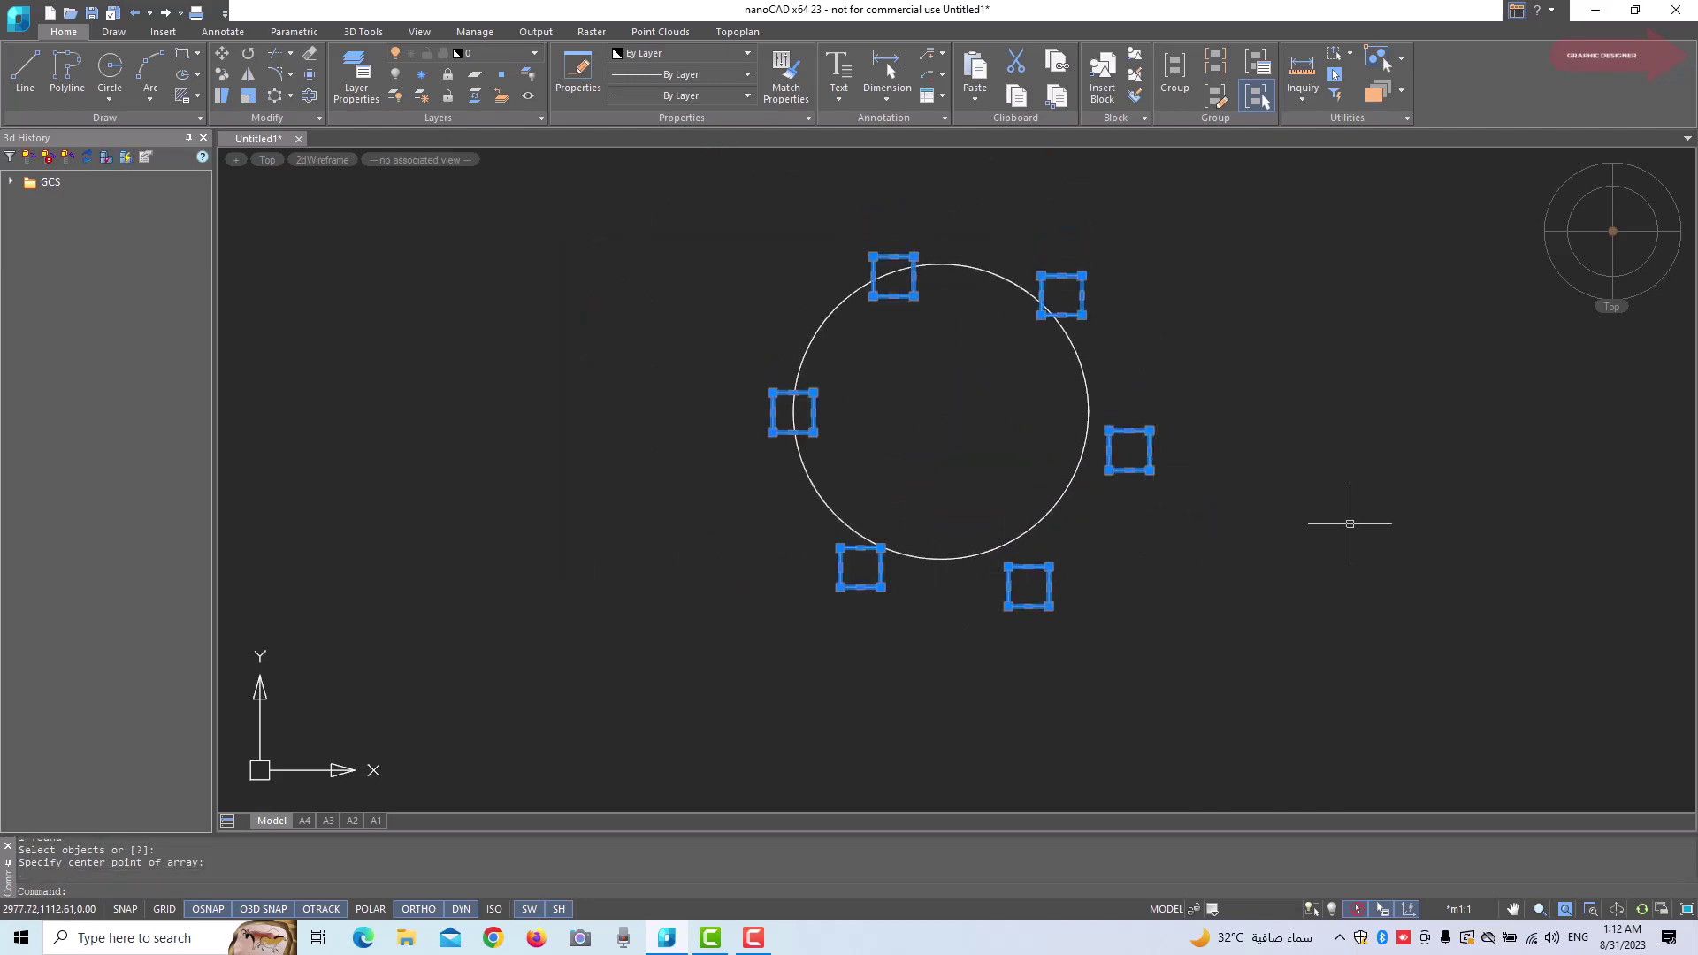
{"action": "key", "text": "Escape"}
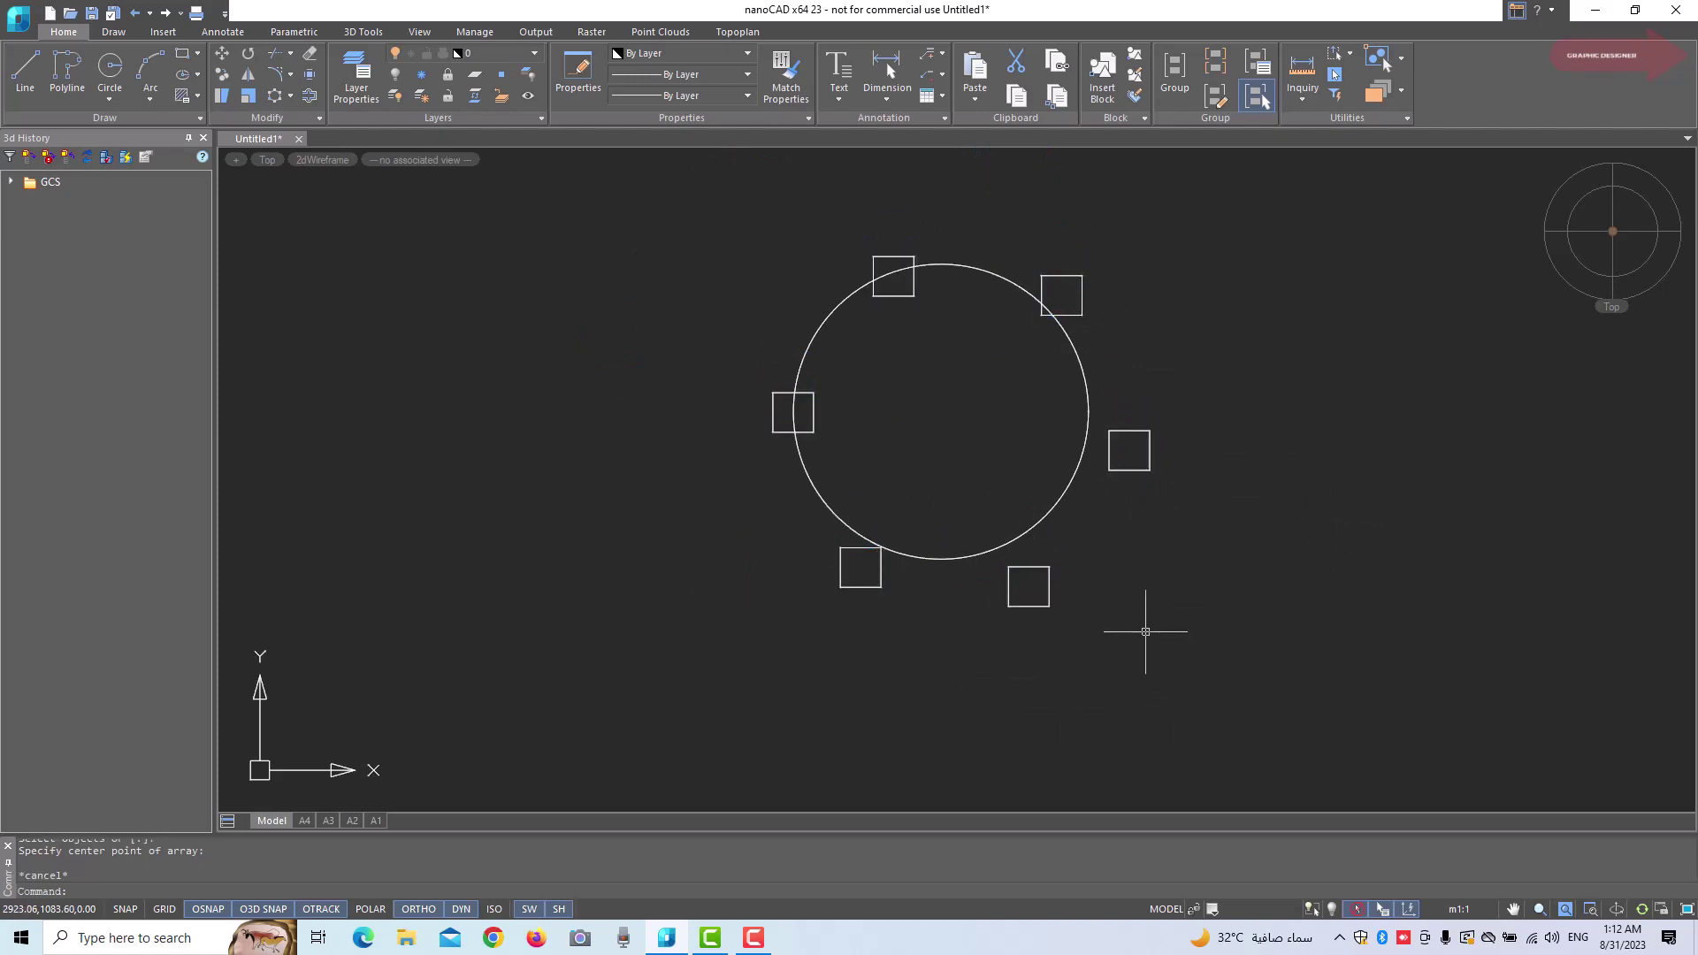
{"action": "type", "text": "u"}
{"action": "key", "text": "Return"}
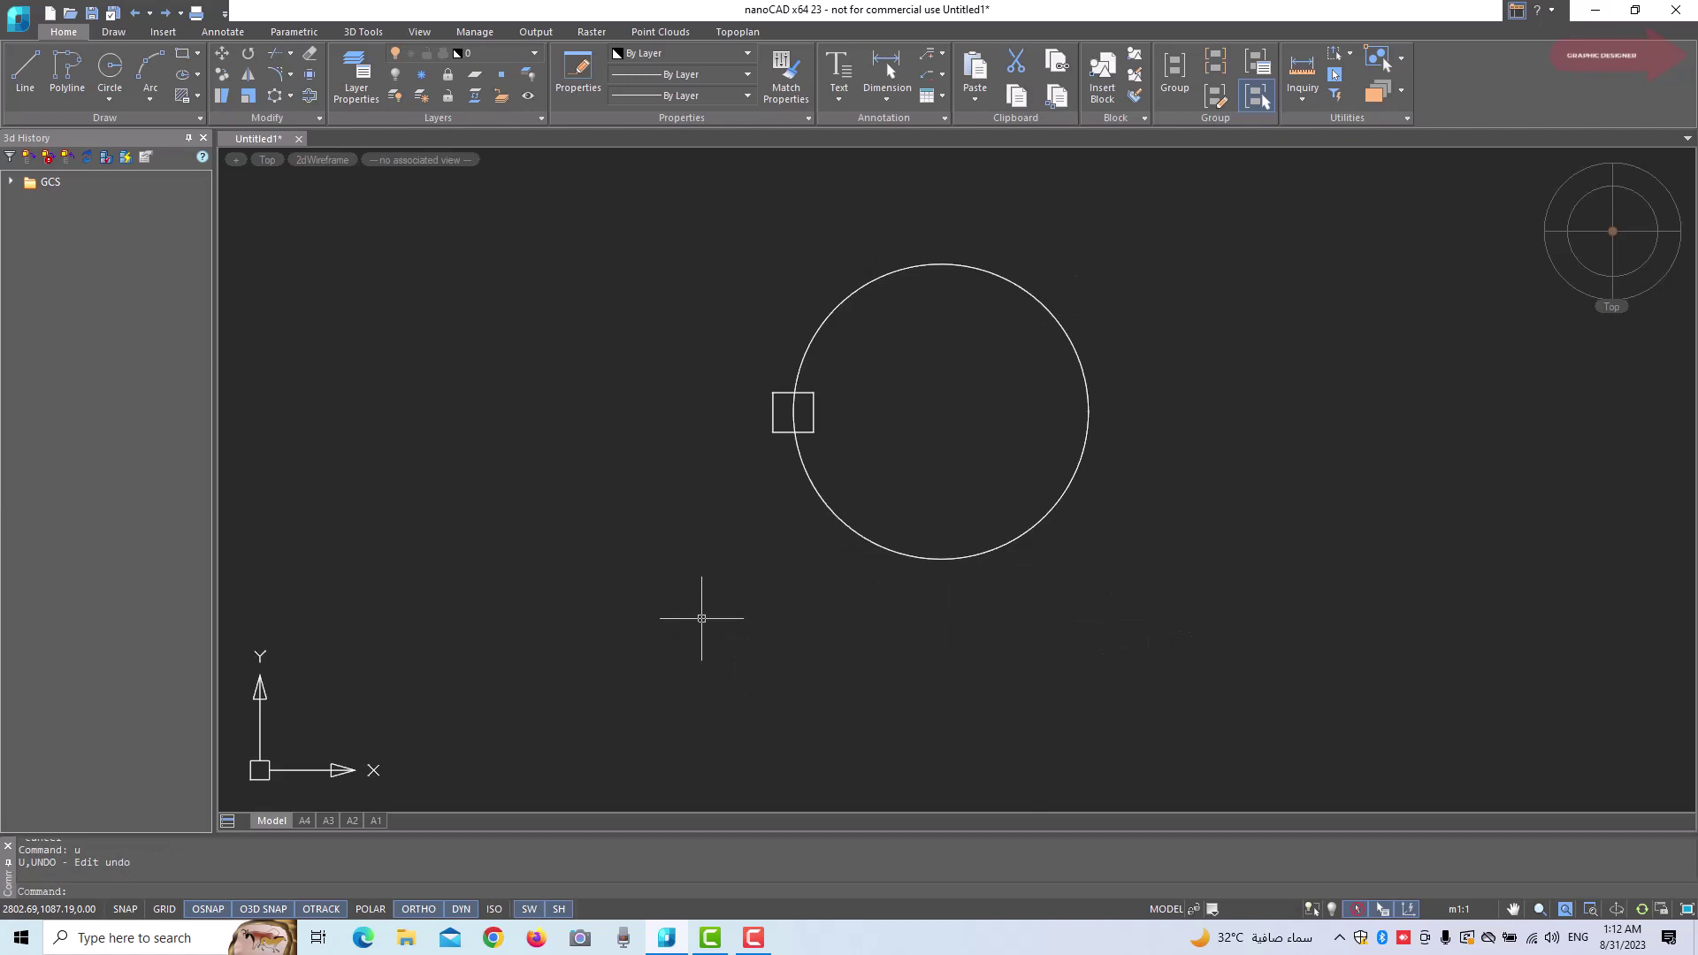
Create a 2D polar array of the small rectangle around the circle's center with 6 items over 360 degrees, rotating items as copied
{"action": "type", "text": "array"}
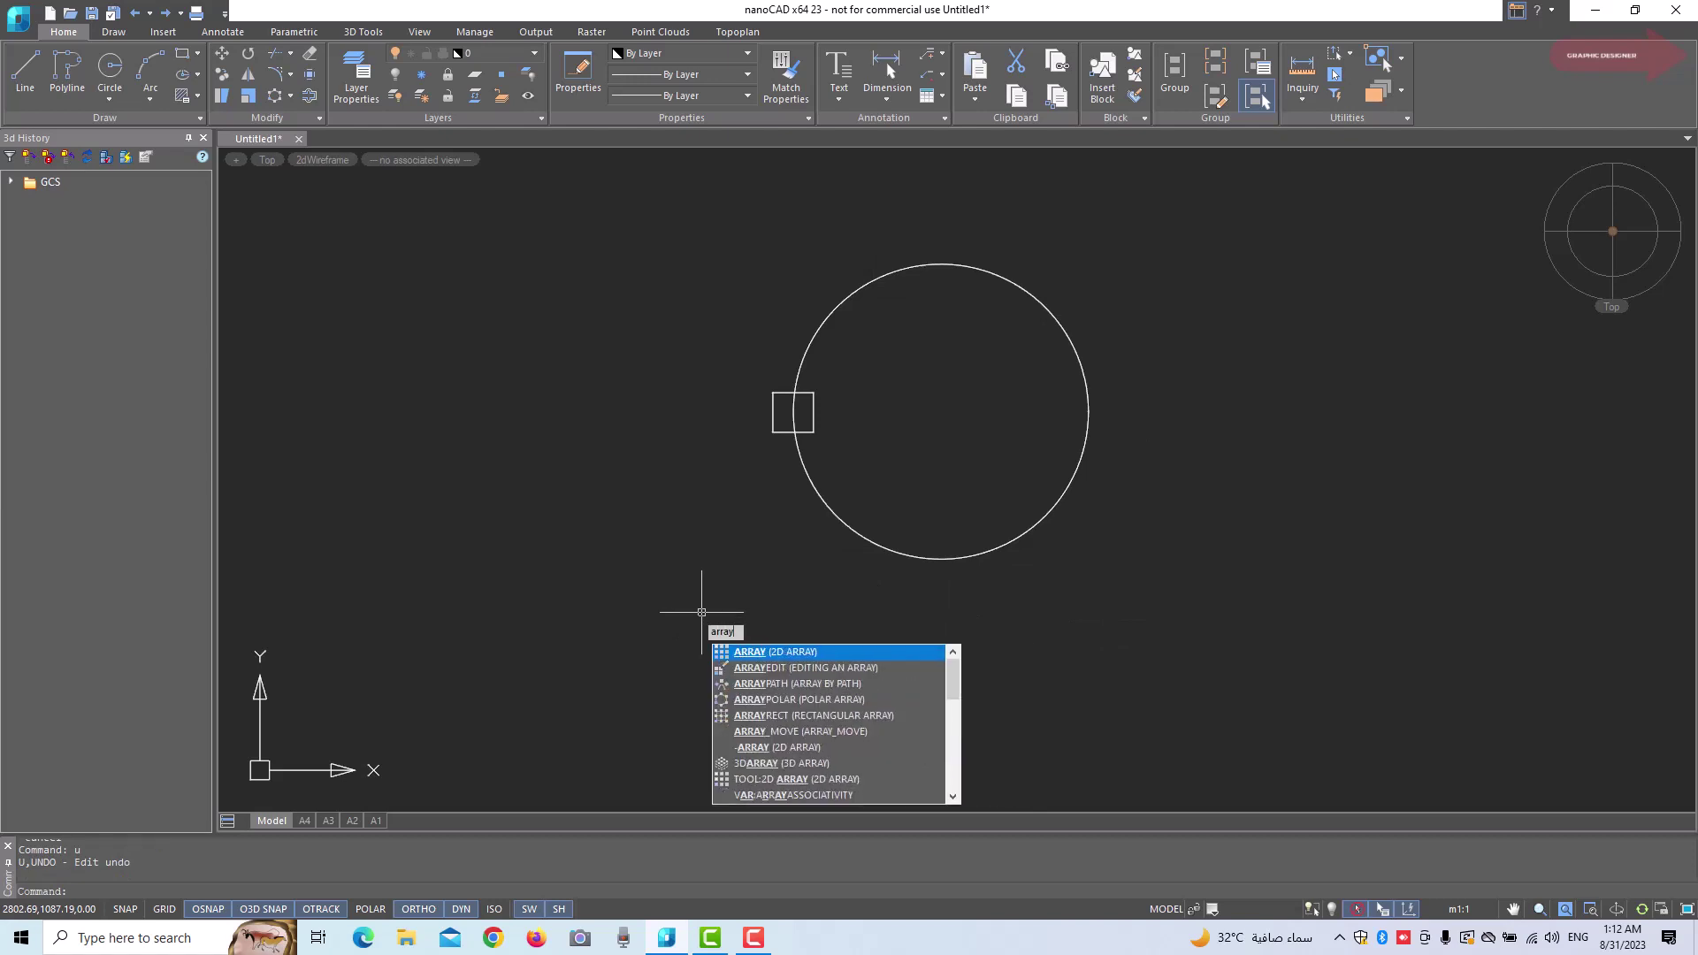
{"action": "key", "text": "Return"}
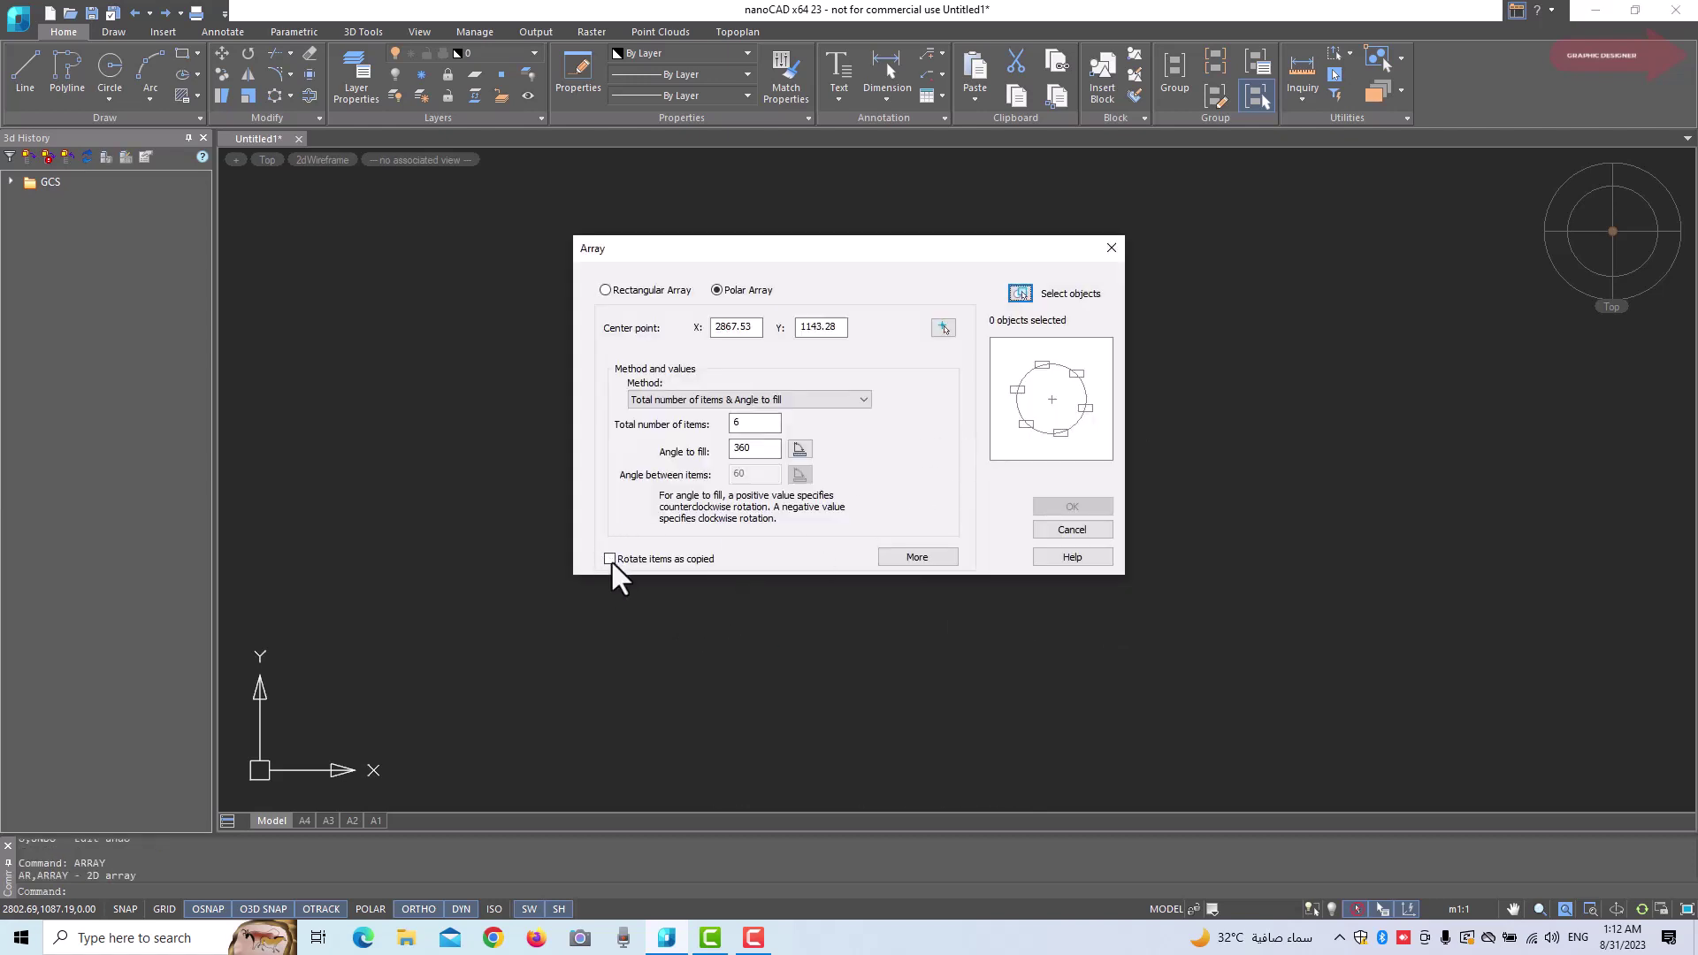
{"action": "left_click", "coordinate": [610, 558]}
{"action": "left_click", "coordinate": [1021, 294]}
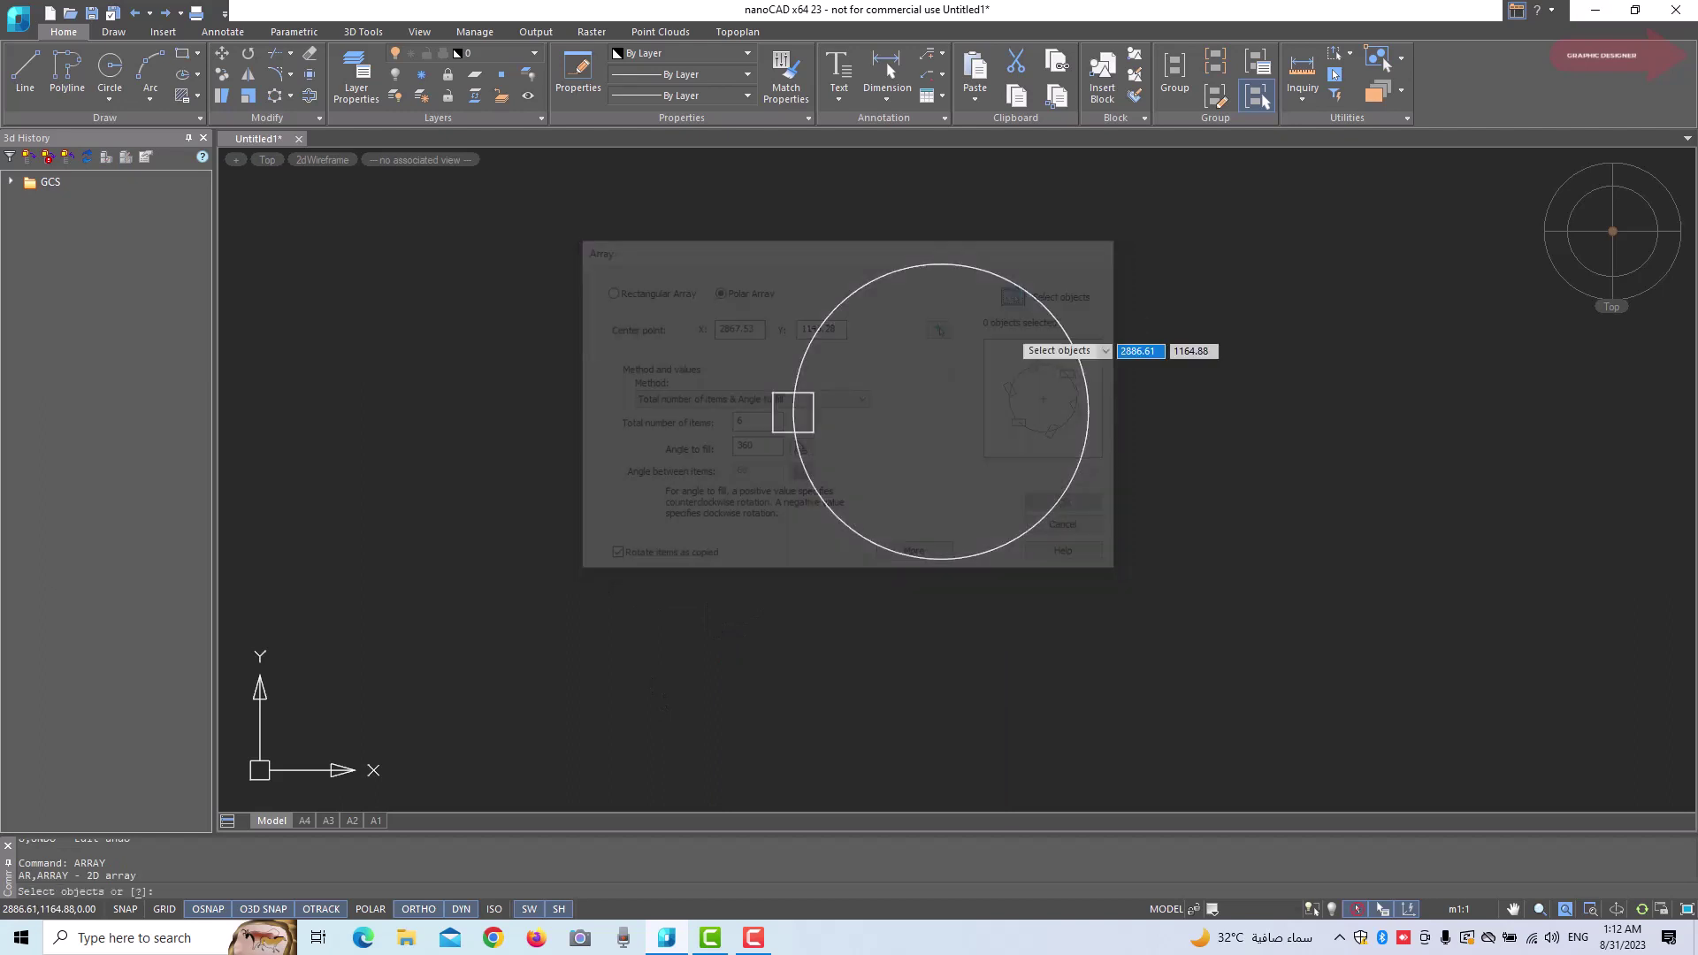
{"action": "left_click", "coordinate": [814, 416]}
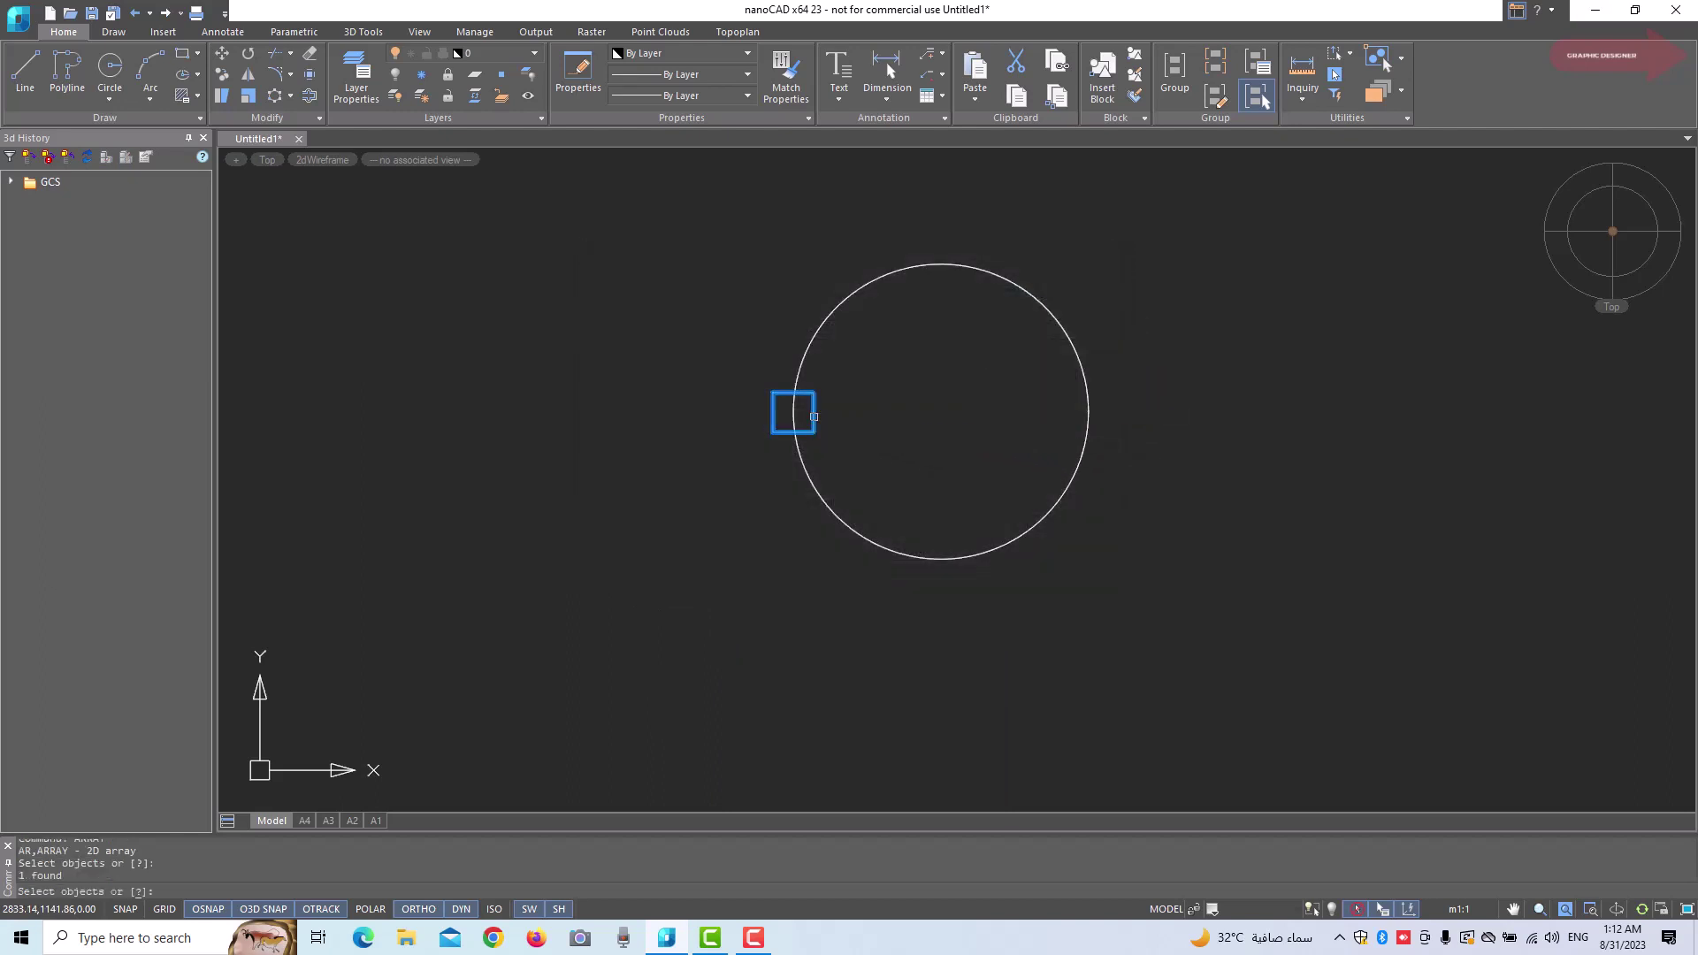
{"action": "right_click", "coordinate": [913, 412]}
{"action": "left_click", "coordinate": [926, 421]}
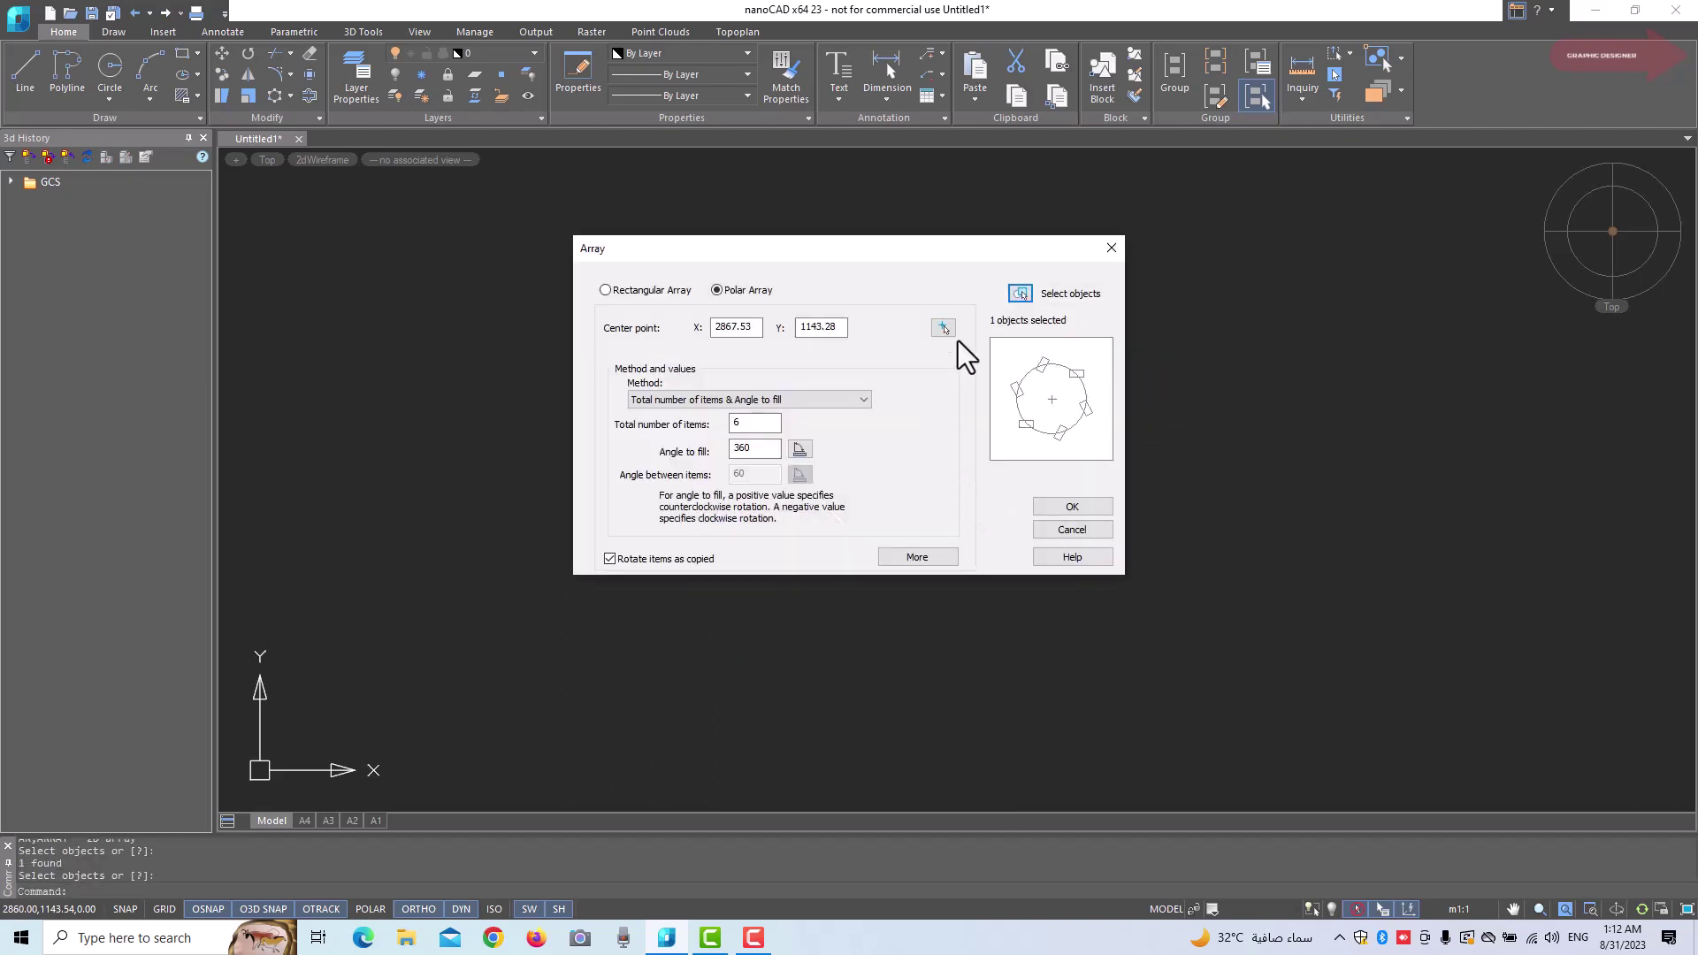
{"action": "left_click", "coordinate": [942, 328]}
{"action": "left_click", "coordinate": [1008, 491]}
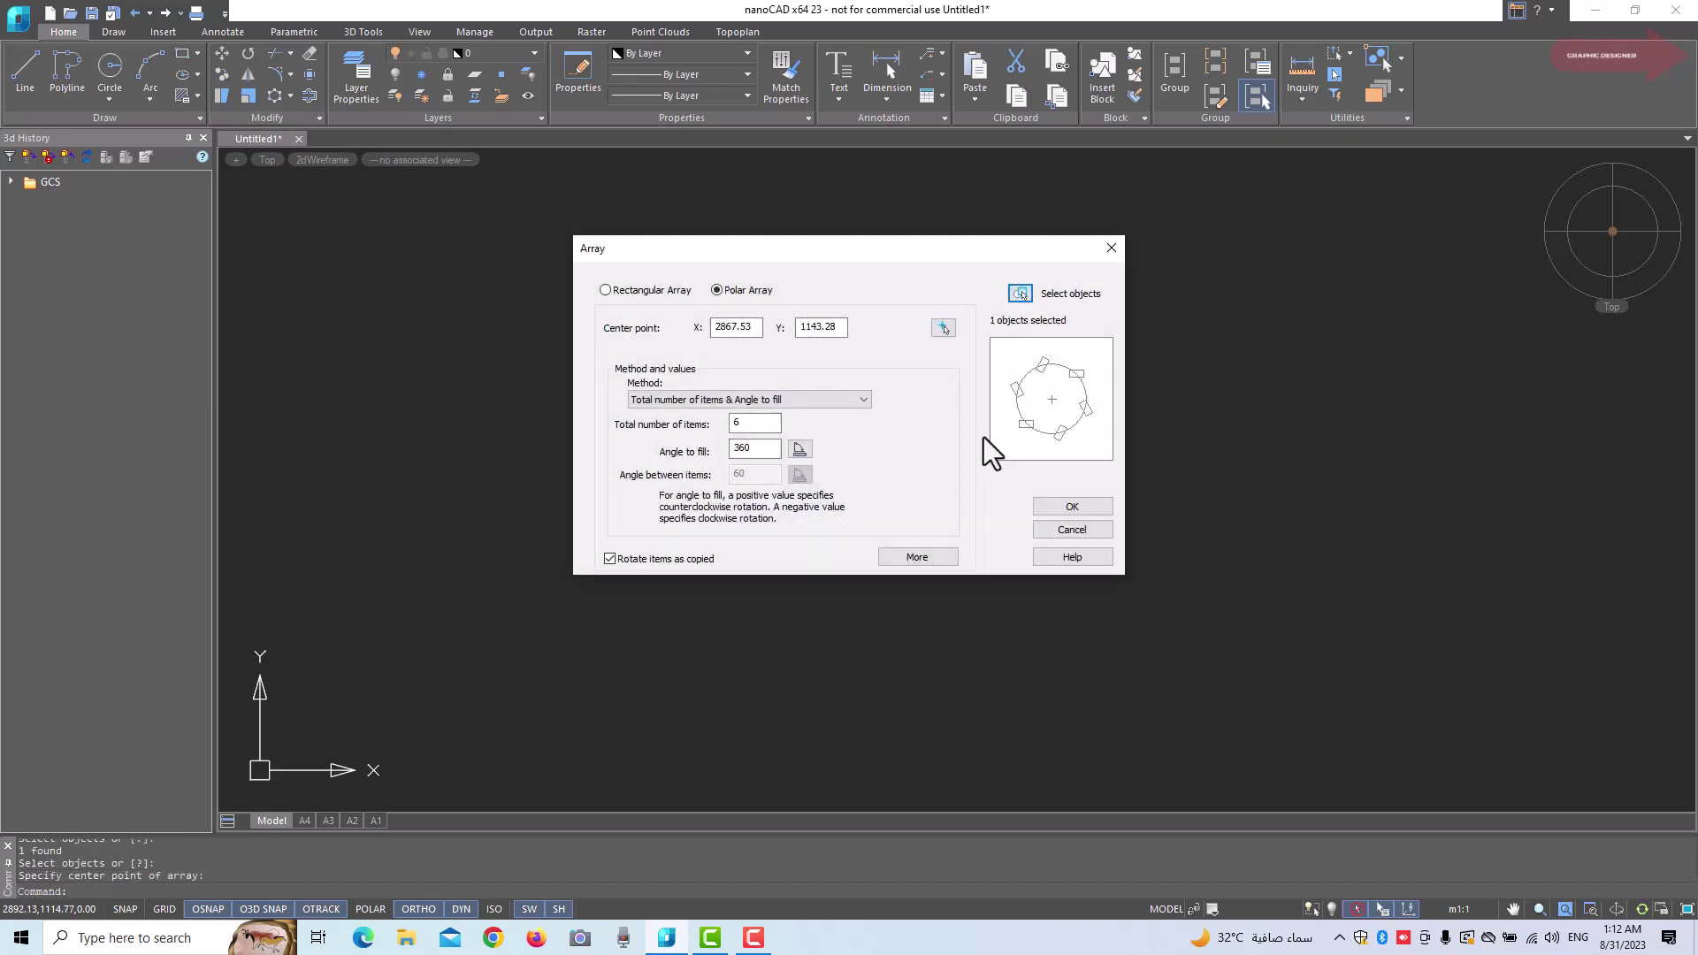
{"action": "left_click", "coordinate": [1090, 511]}
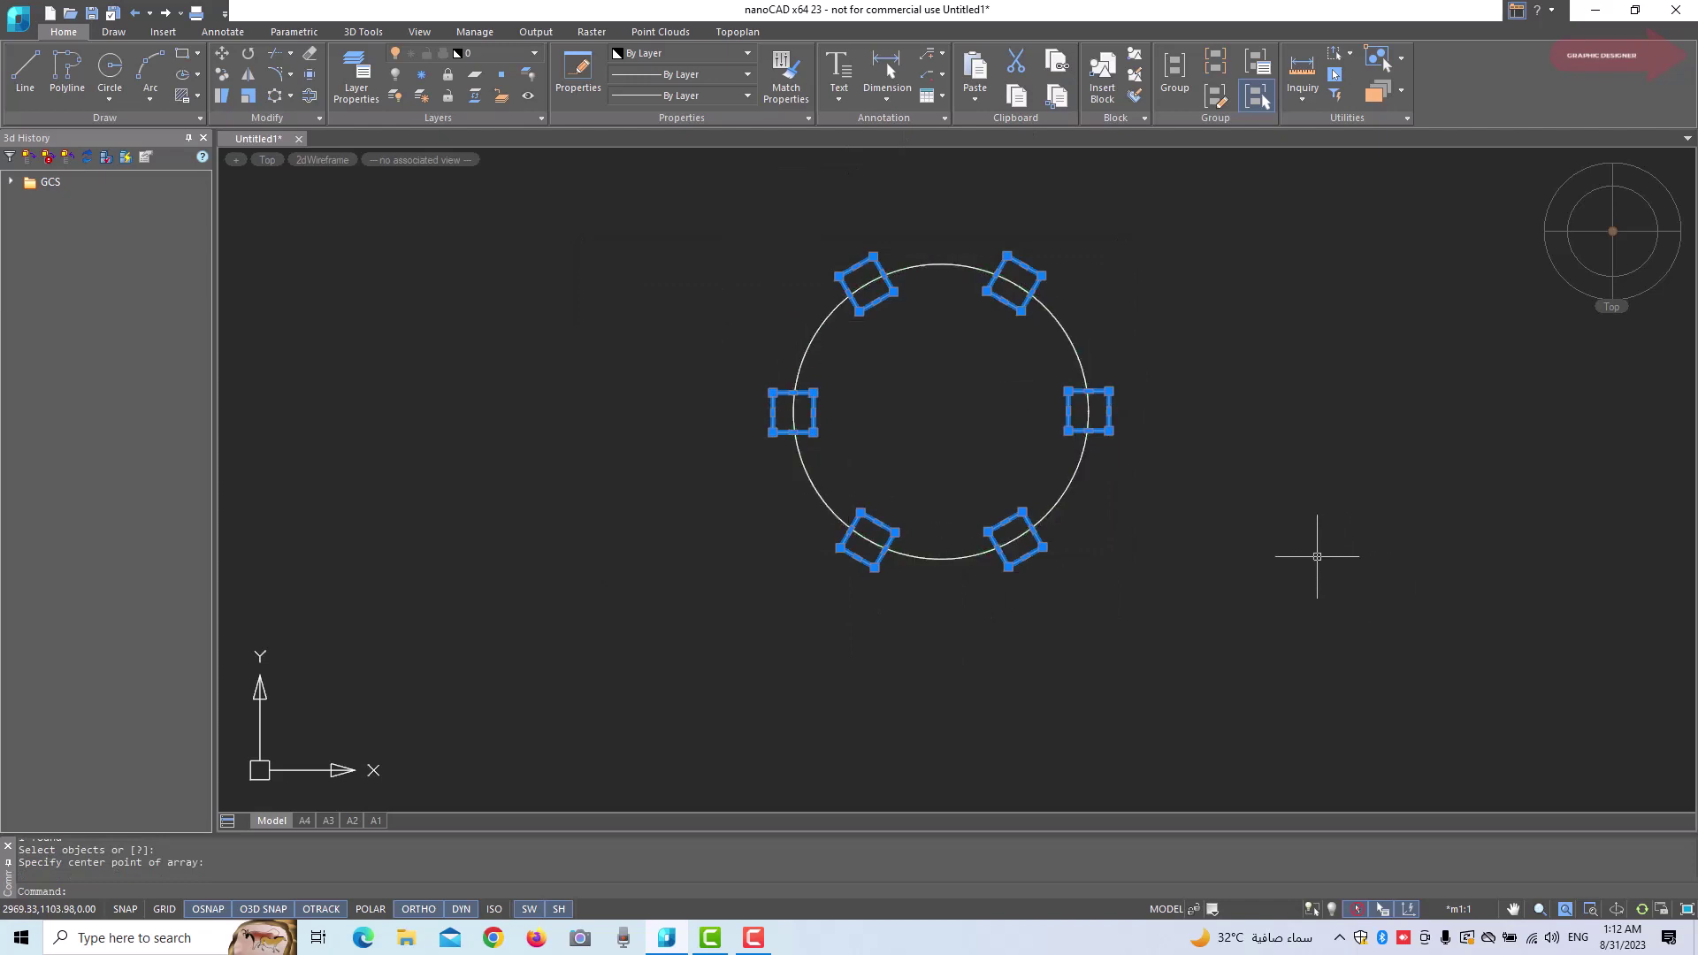
{"action": "key", "text": "Escape"}
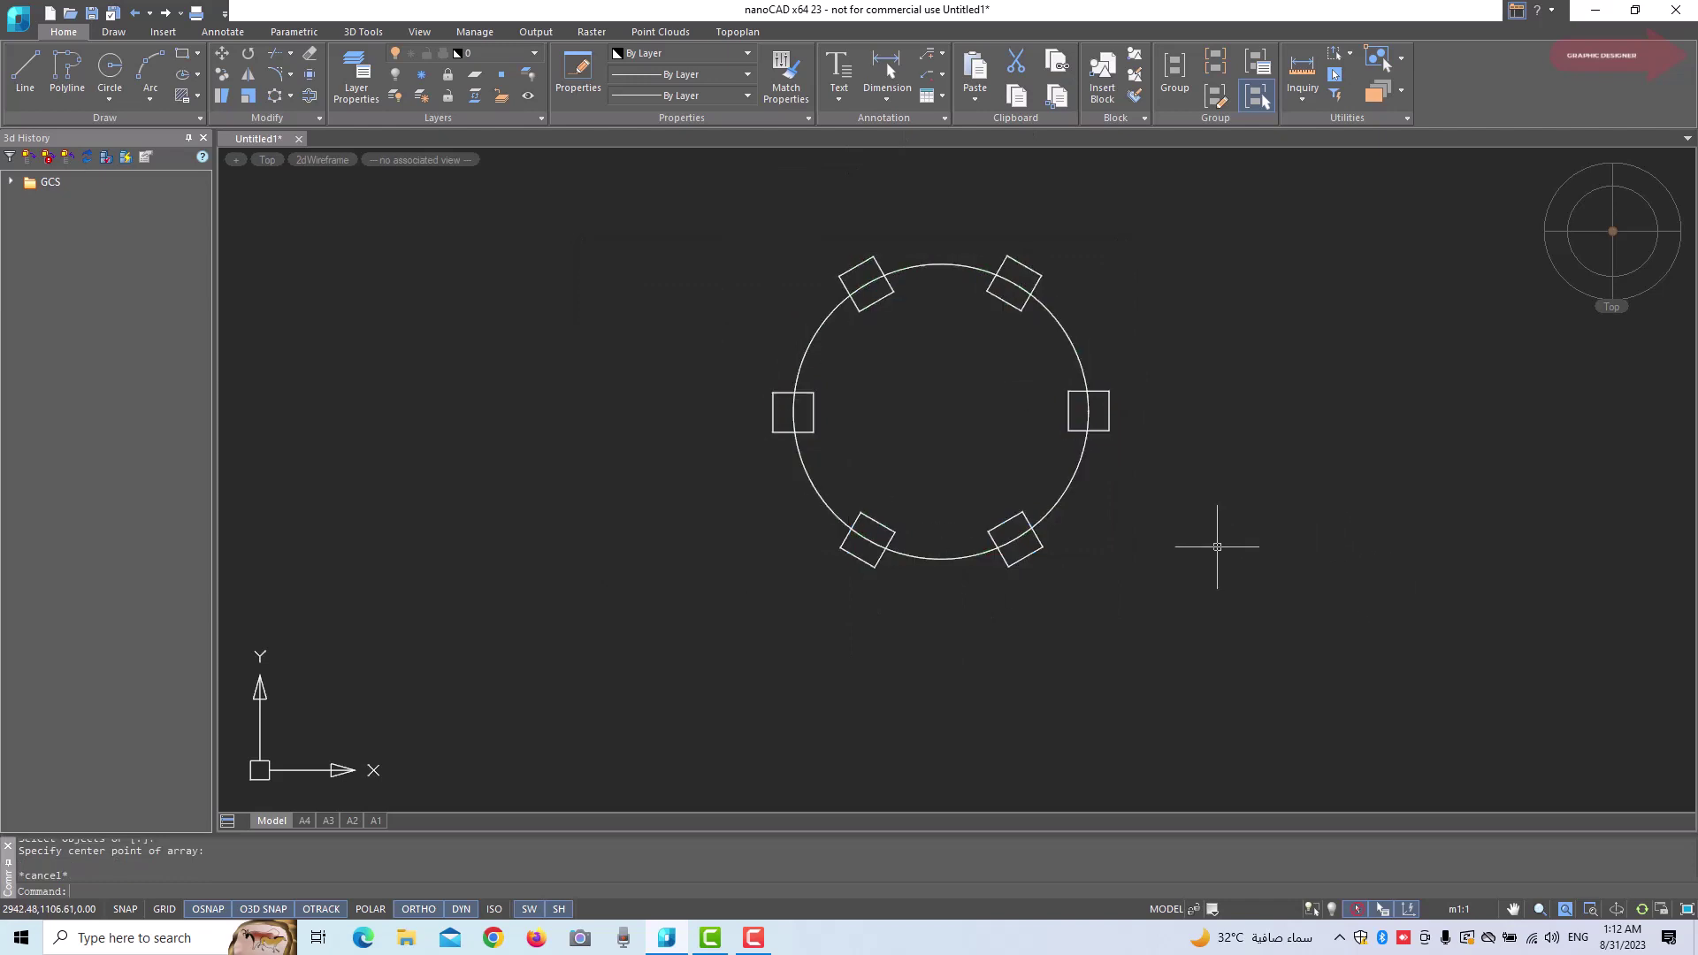
Try to undo the last operation, and bring the polar array and all the rectangular arrays into view together
{"action": "type", "text": "u"}
{"action": "key", "text": "Return"}
{"action": "scroll", "coordinate": [1081, 543], "scroll_direction": "down", "scroll_amount": 5}
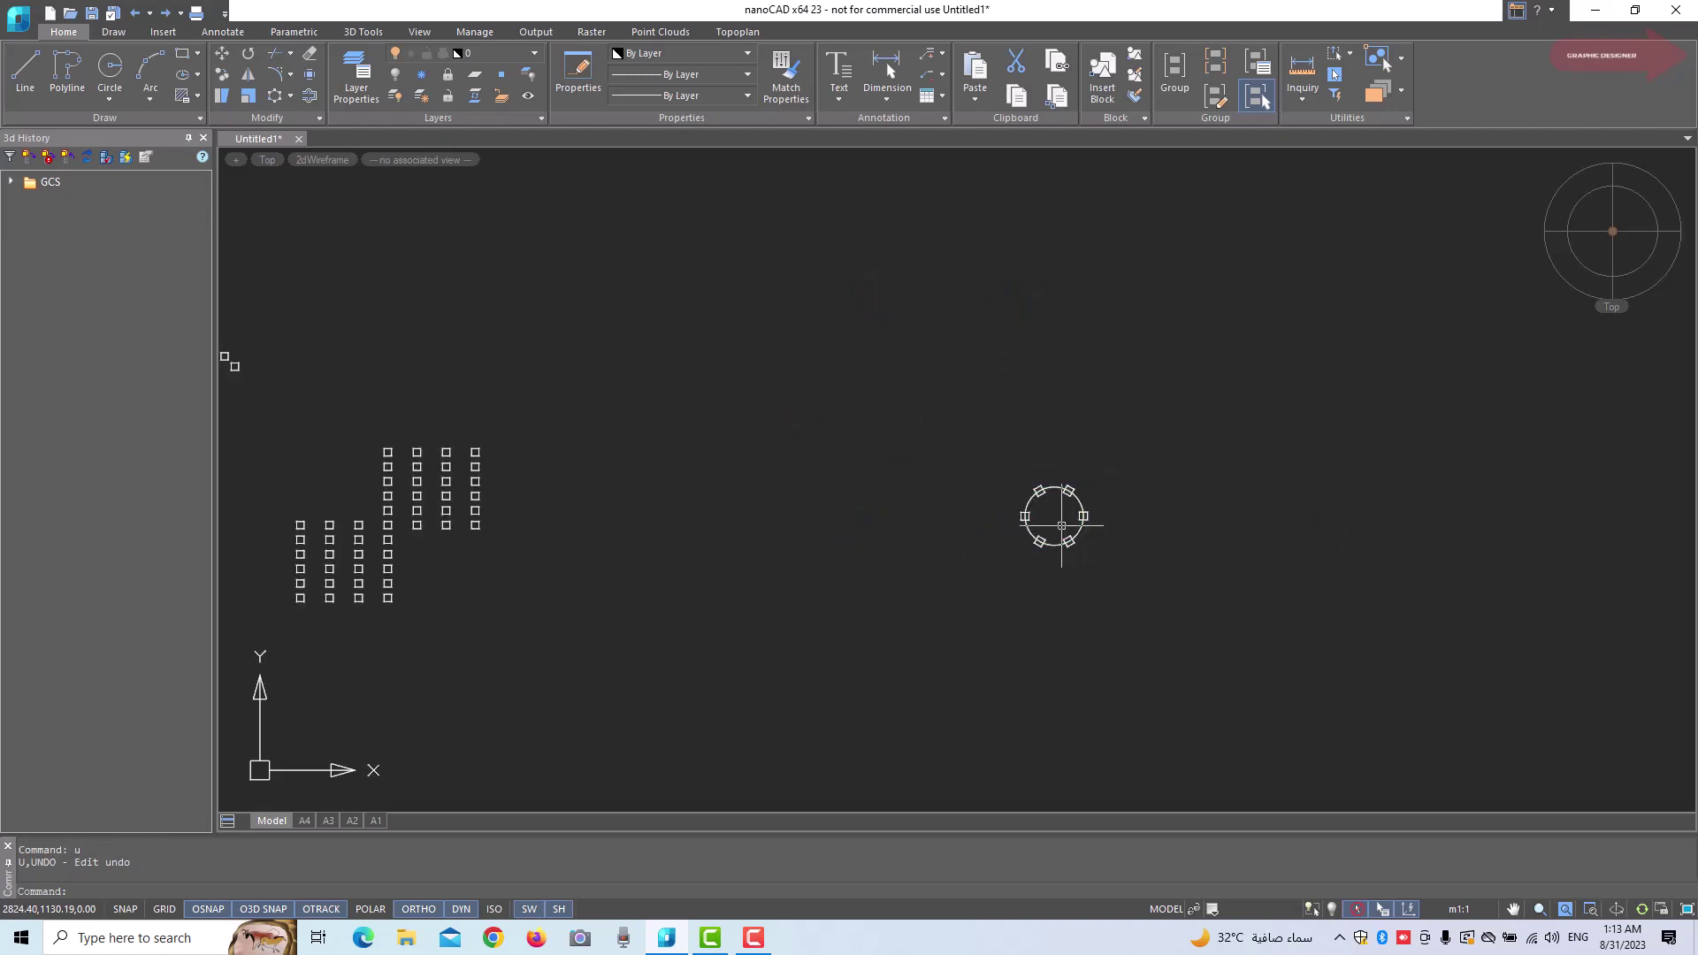
{"action": "middle_click_drag", "start_coordinate": [849, 575], "coordinate": [1205, 587]}
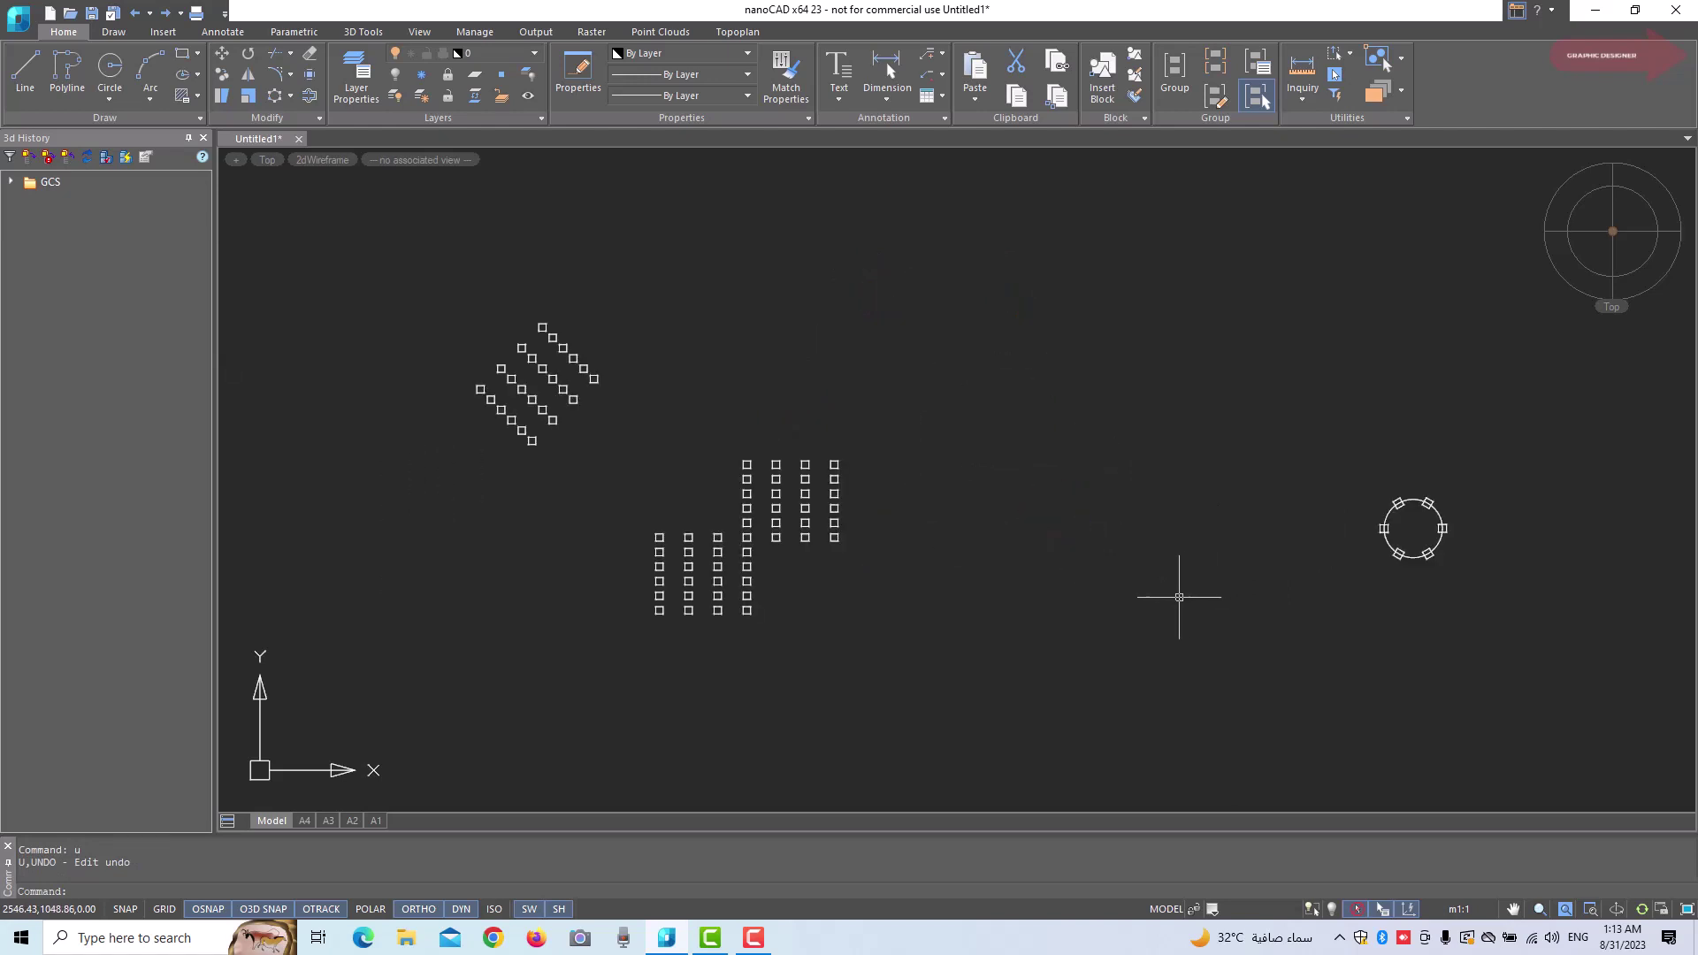